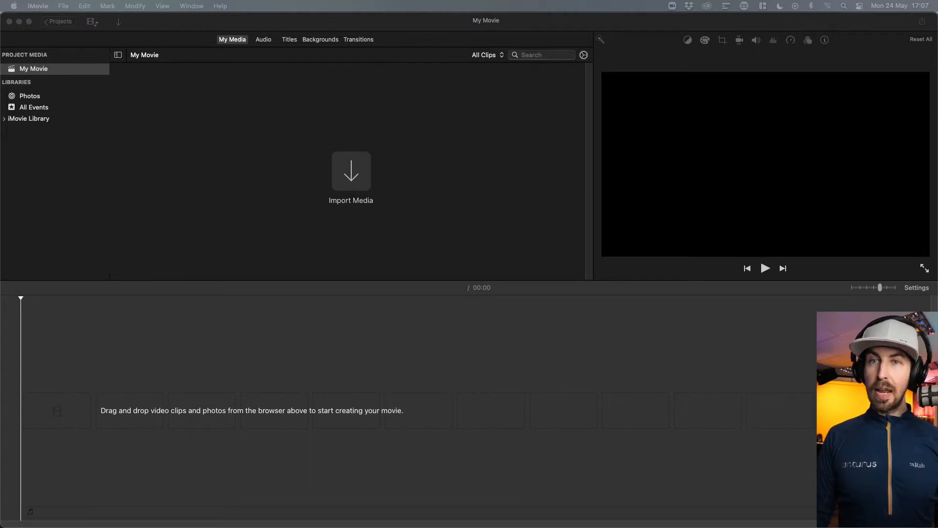
left_click(706, 100)
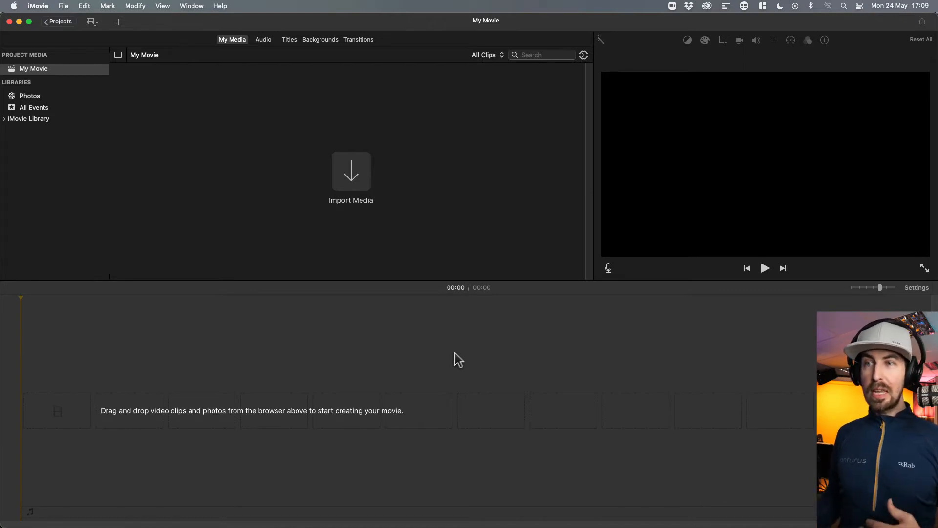
left_click(358, 185)
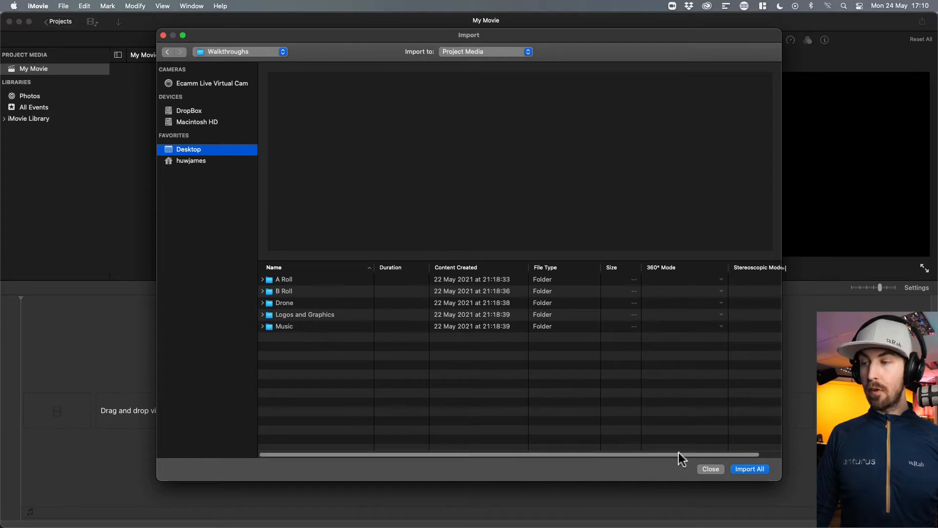
left_click(710, 469)
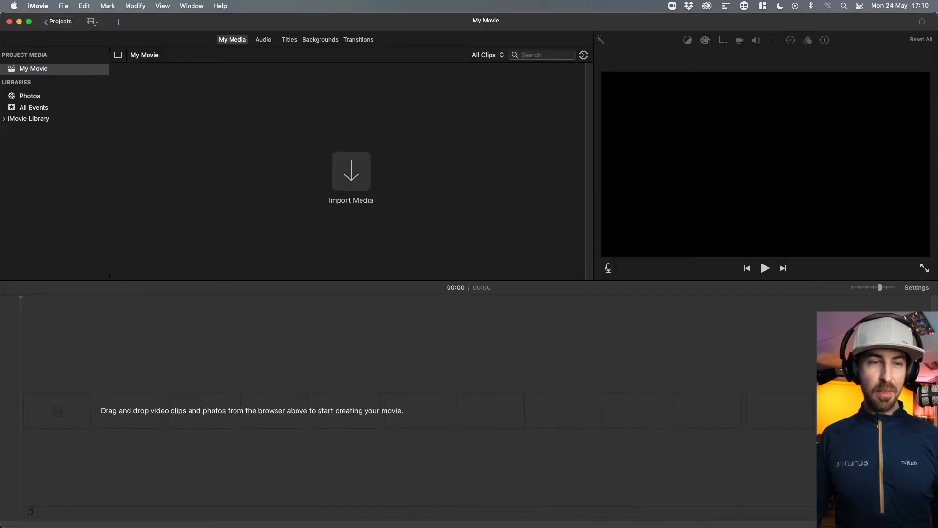
- Import the A Roll, B Roll, Drone, Logos and Graphics, and Music folders from the Walkthroughs folder in Finder into the My Movie media
left_click_drag(0, 338, 455, 151)
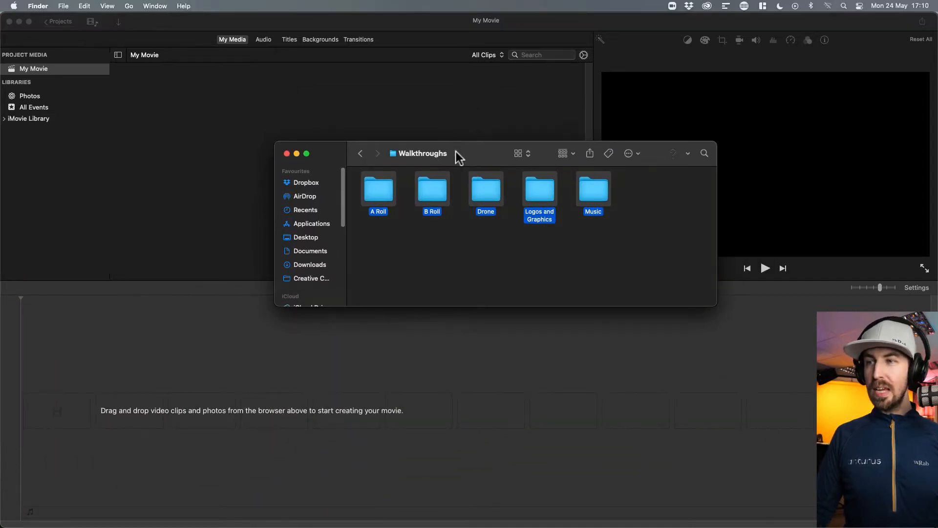
left_click(459, 248)
left_click_drag(643, 239, 307, 175)
left_click_drag(378, 195, 201, 103)
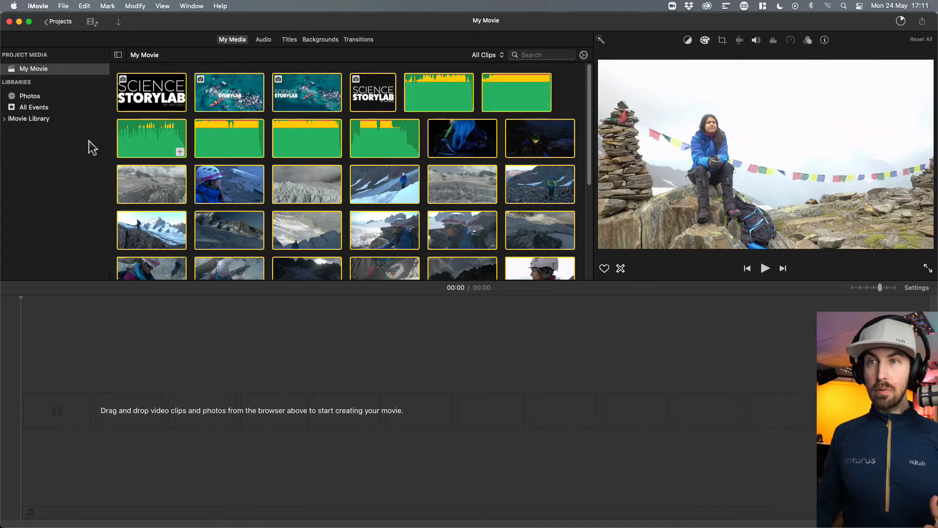
- Check All Events, return to the My Movie project media and look through all the imported clips
left_click(107, 111)
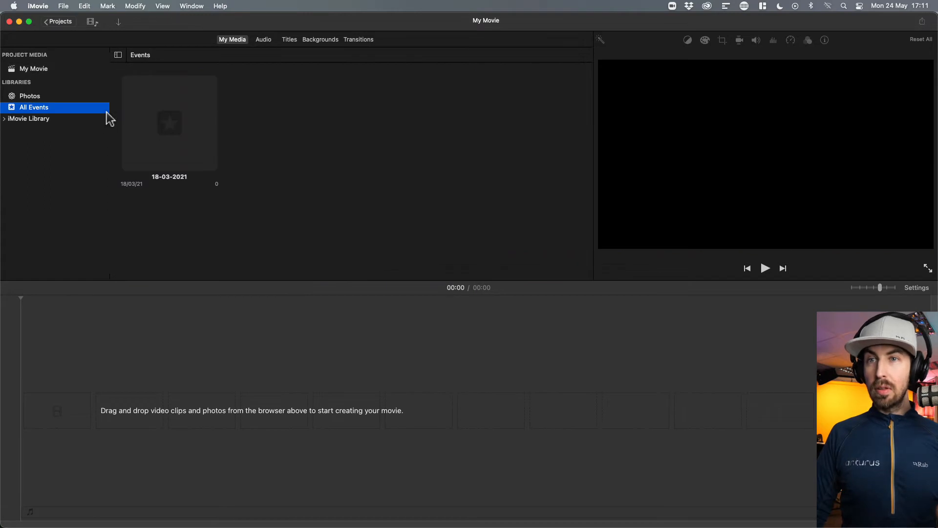
left_click(51, 69)
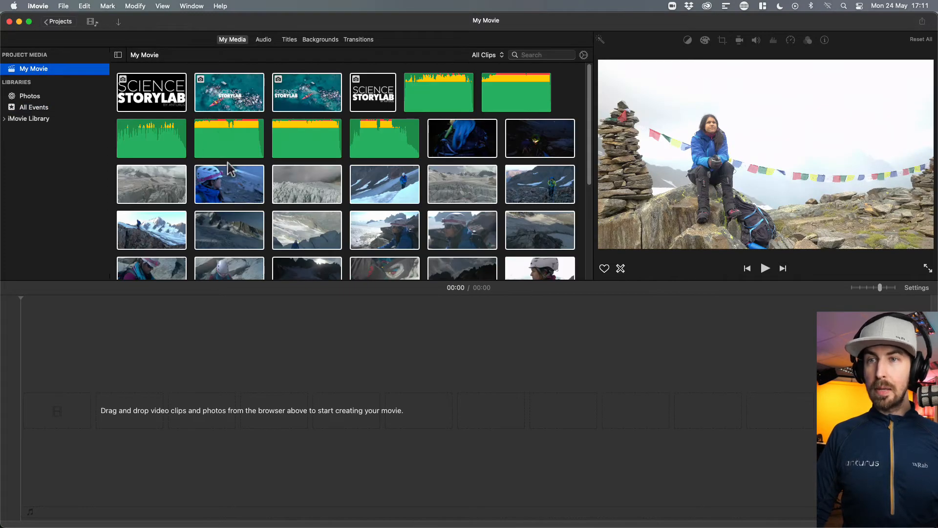
scroll(398, 154, "down", 3)
scroll(395, 163, "down", 6)
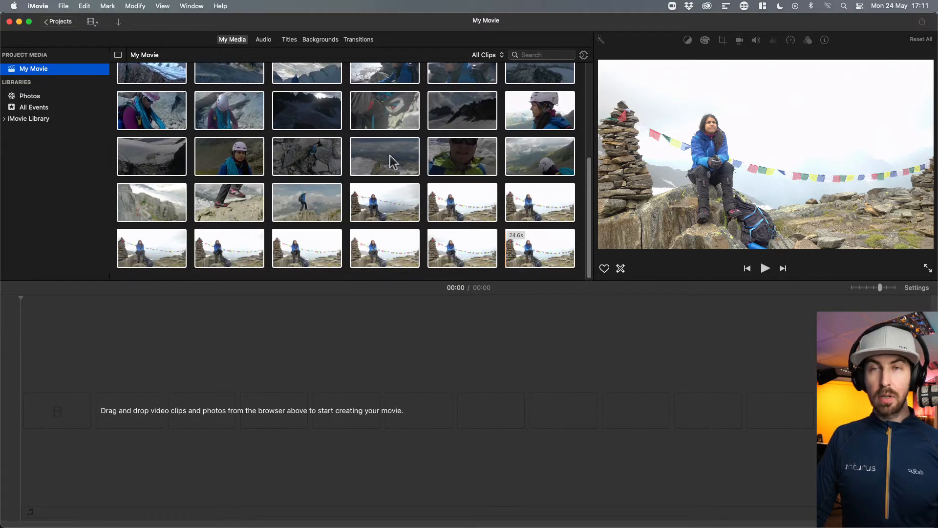
key("super+a")
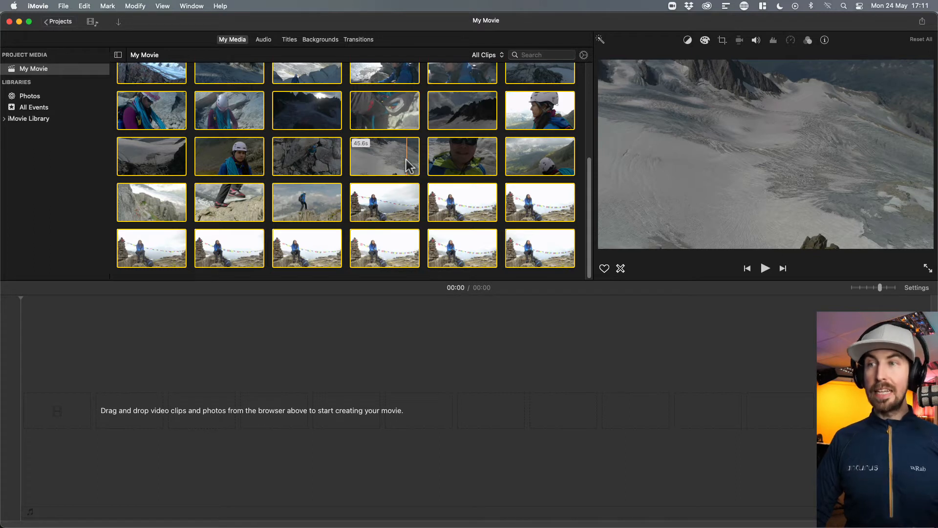
scroll(410, 166, "up", 5)
scroll(410, 166, "up", 1)
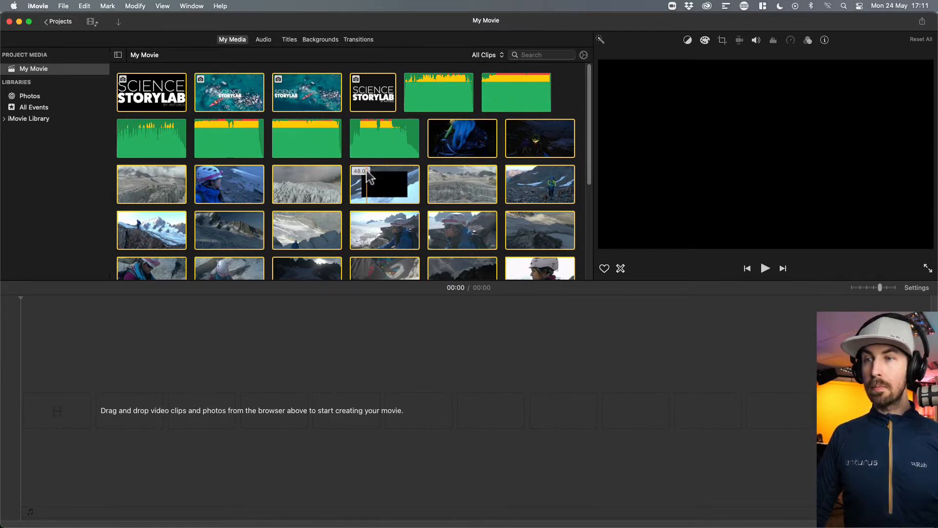
- Examine the imported mountain footage and interview clips again to see what material is available for the movie
scroll(449, 195, "down", 3)
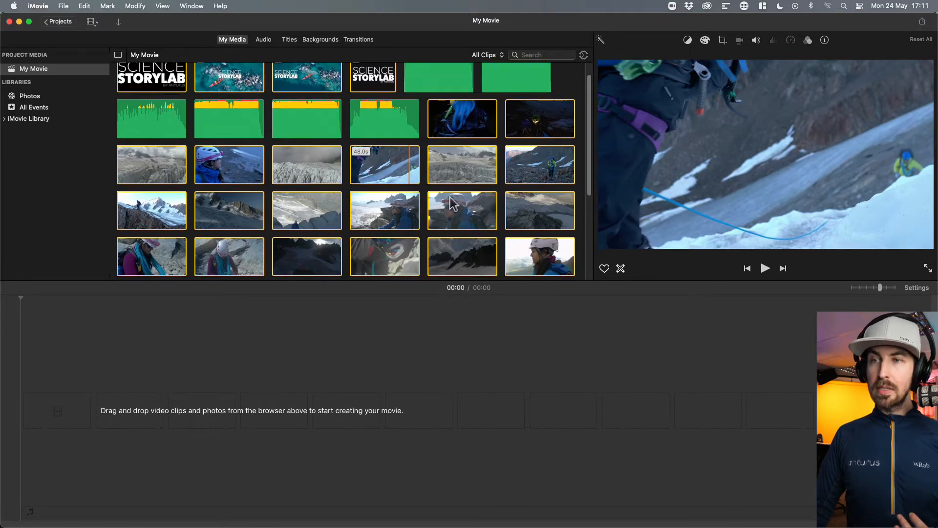
scroll(450, 203, "down", 3)
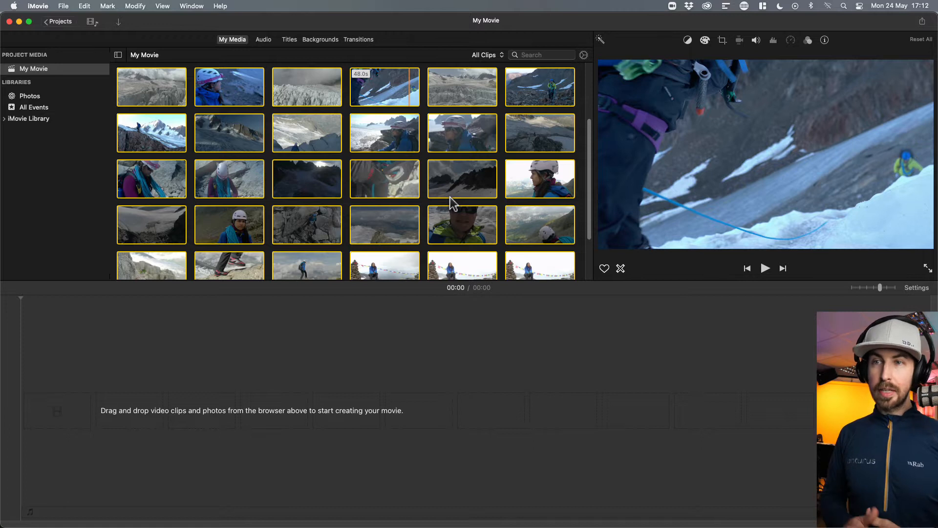
scroll(450, 201, "down", 2)
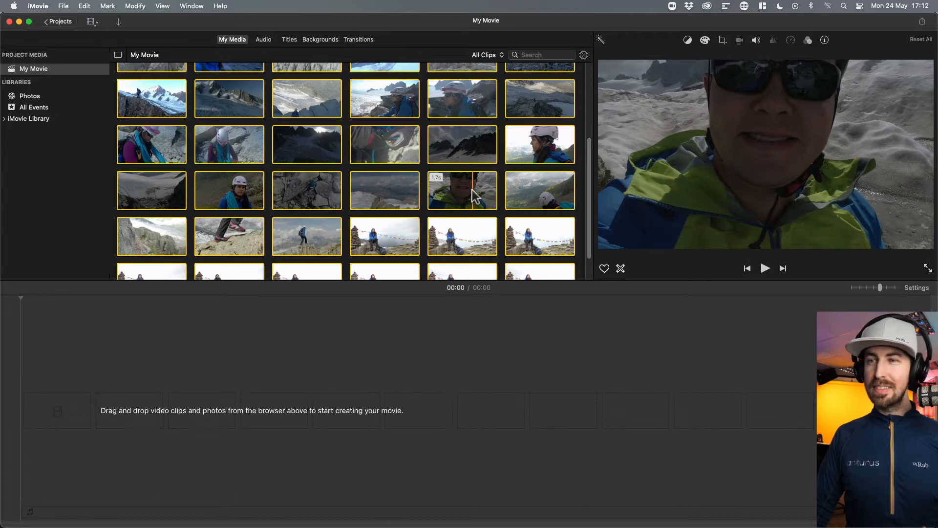
scroll(342, 210, "down", 2)
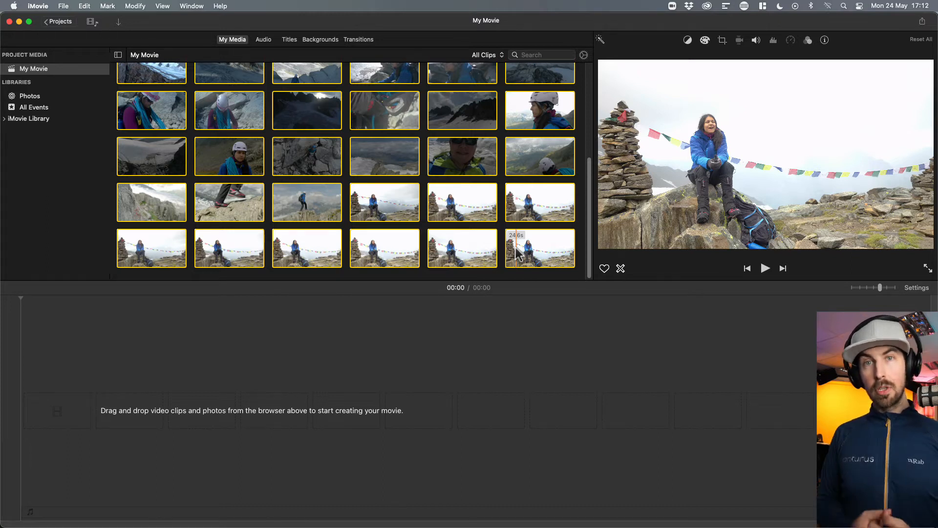
left_click(285, 295)
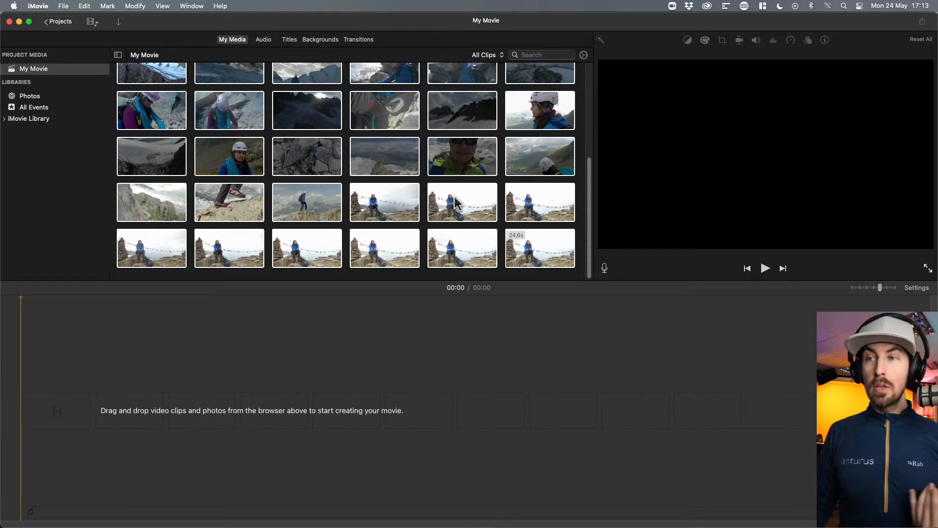
key("super+a")
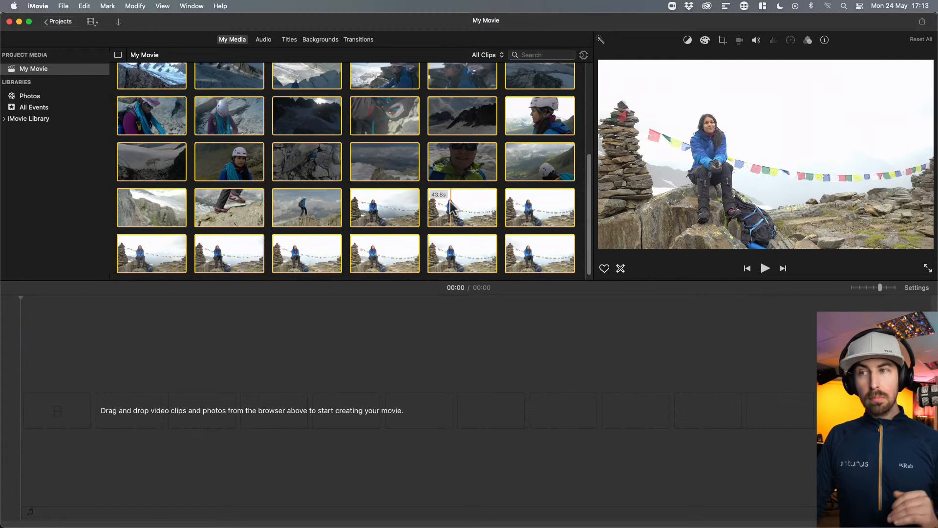
scroll(450, 201, "up", 5)
scroll(450, 205, "up", 2)
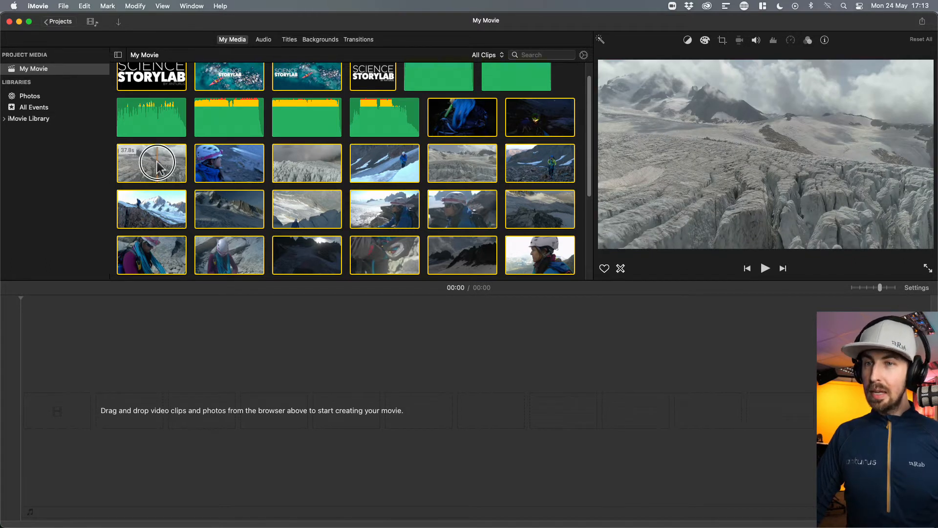
- Try adding the whole 37.8-second glacier drone clip to the timeline and delete it again
left_click_drag(143, 164, 146, 211)
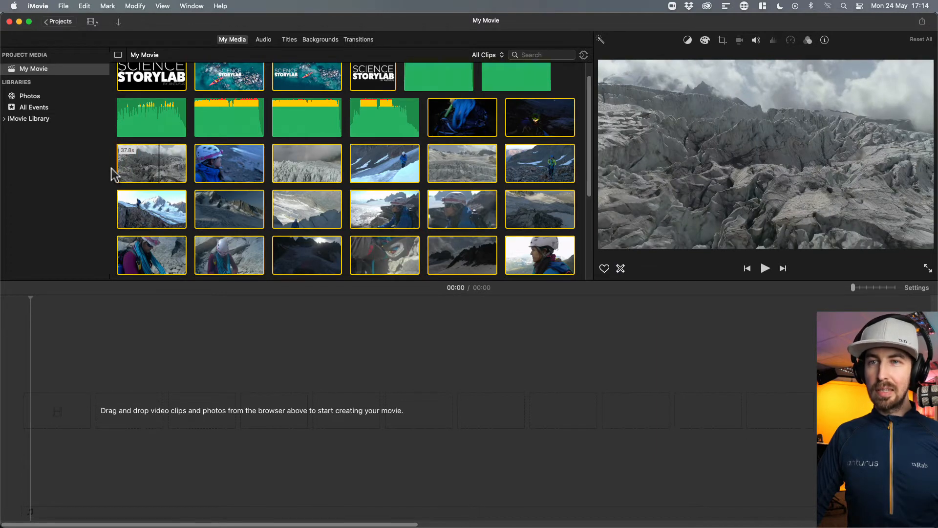
left_click(144, 167)
left_click_drag(155, 169, 32, 415)
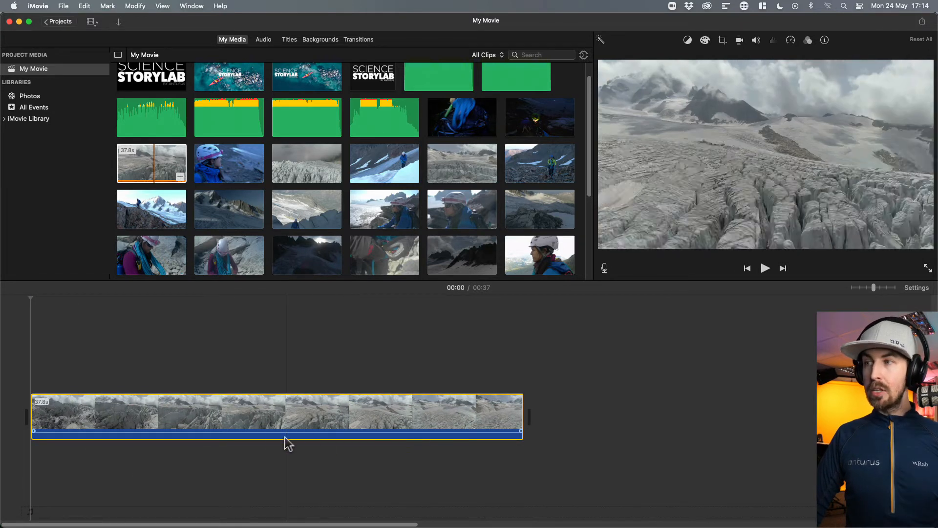
left_click(219, 419)
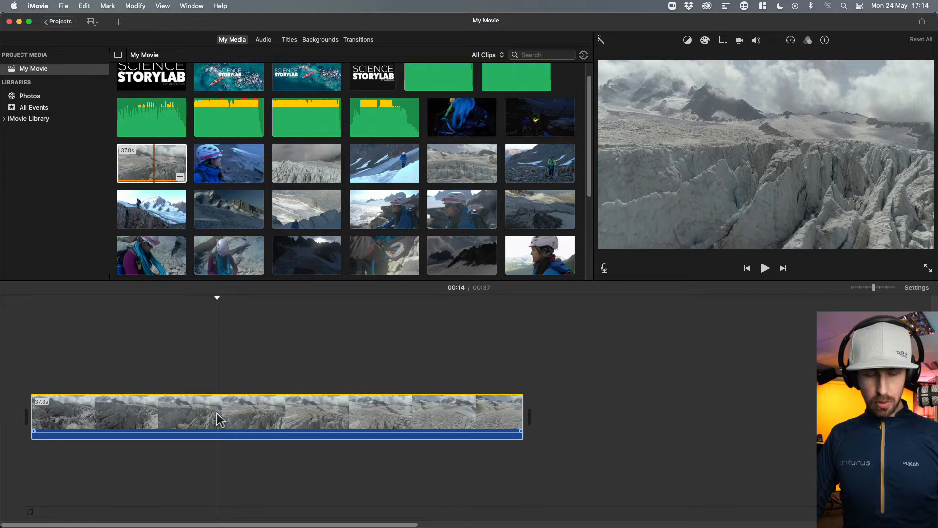
key("Delete")
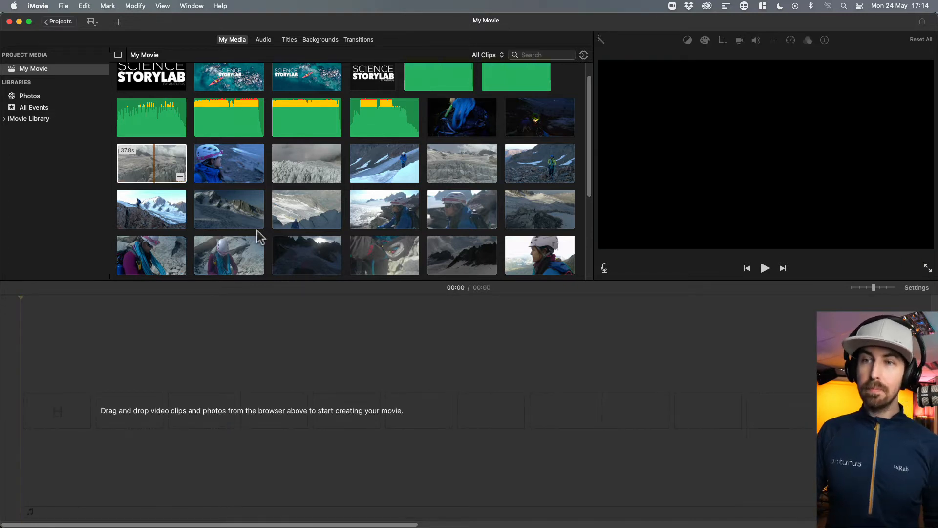
- Add a 3-second section from the middle of the 37.8-second glacier clip to the timeline and extend it to about 6 seconds
left_click(147, 171)
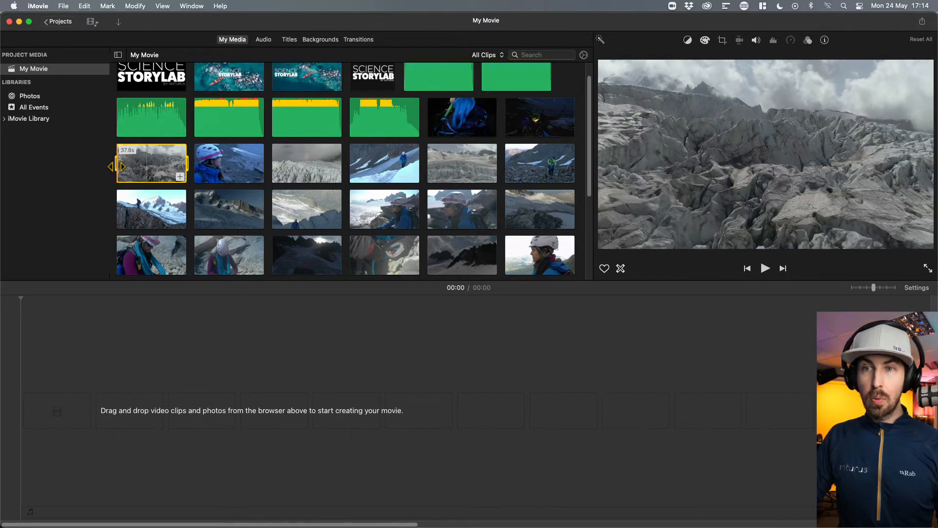
left_click_drag(118, 167, 124, 166)
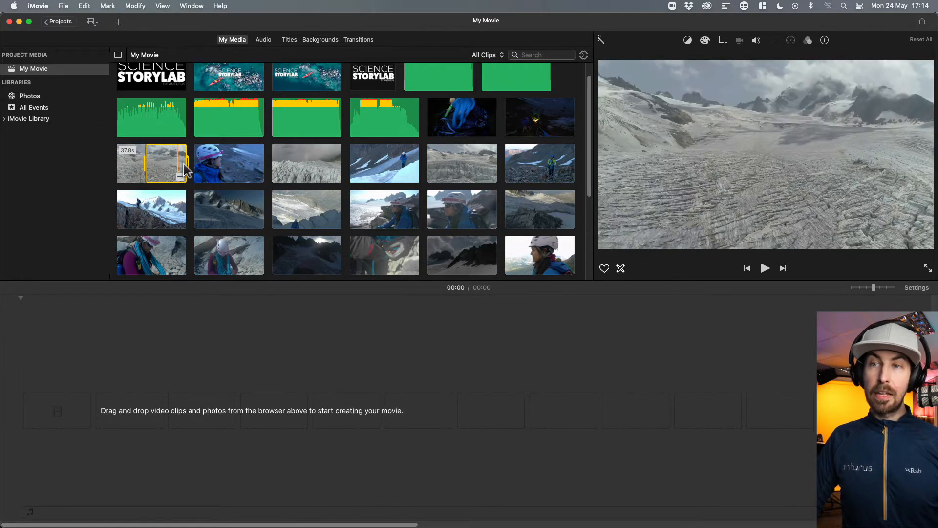
left_click_drag(182, 168, 147, 171)
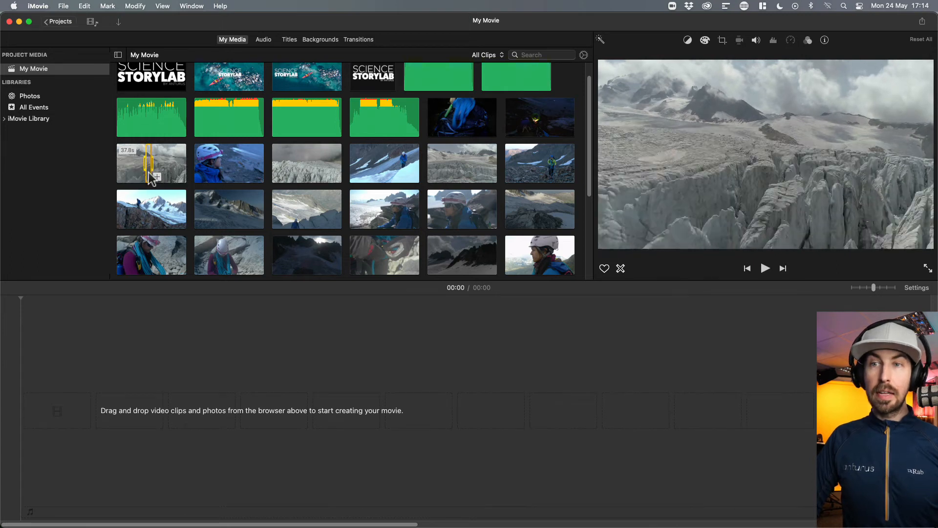
left_click(149, 173)
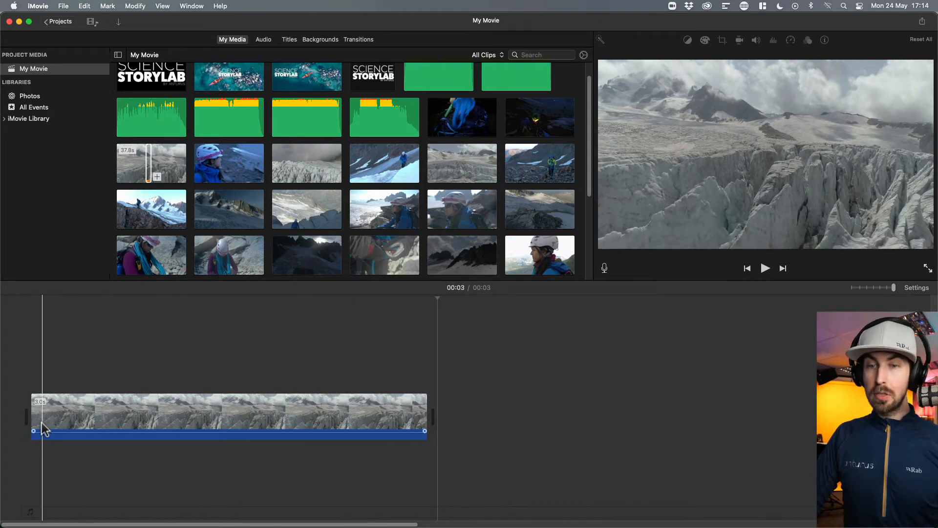
left_click(227, 411)
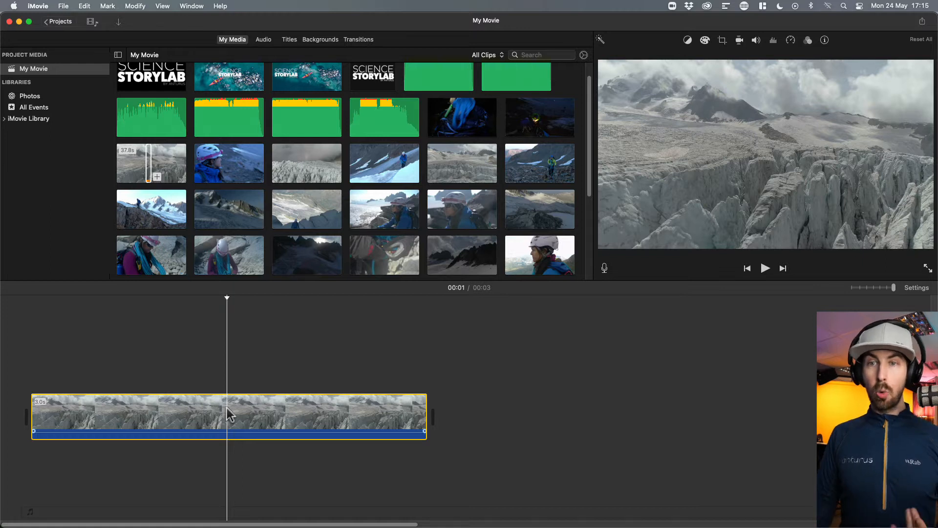
left_click_drag(428, 421, 831, 416)
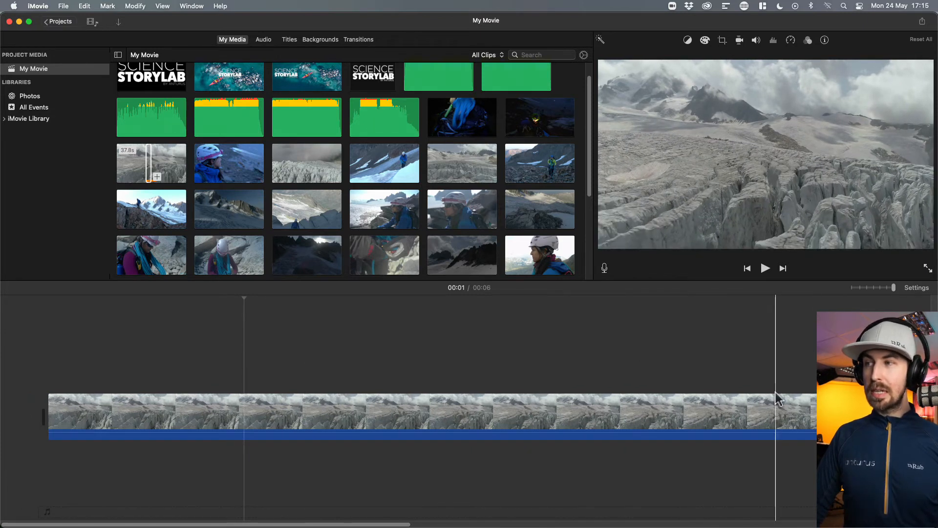
- Try reversed playback on the timeline's glacier clip, turn it off again and set the clip's speed to Fast
left_click(449, 414)
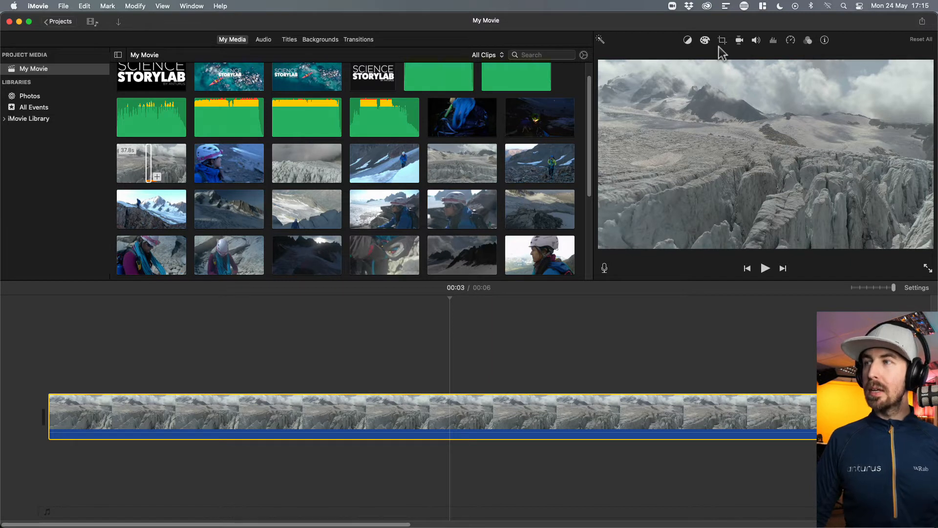
left_click(791, 41)
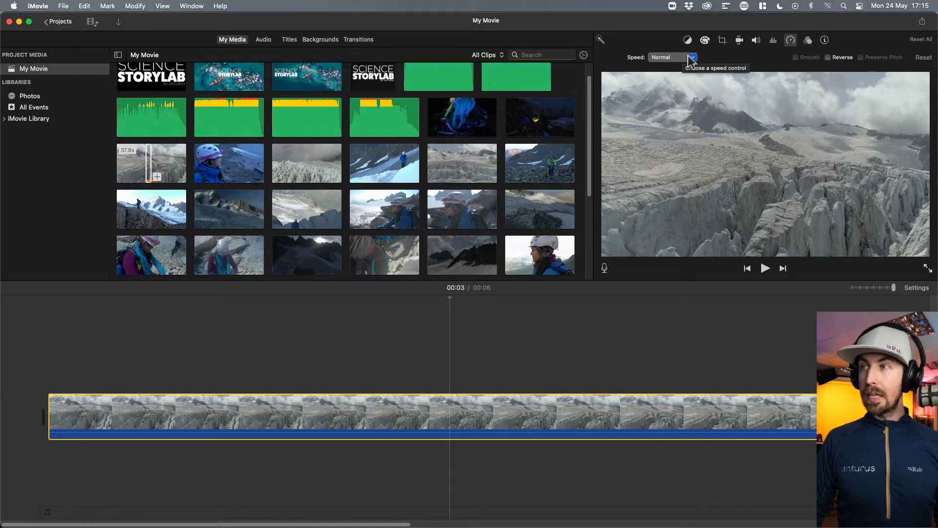
left_click(828, 58)
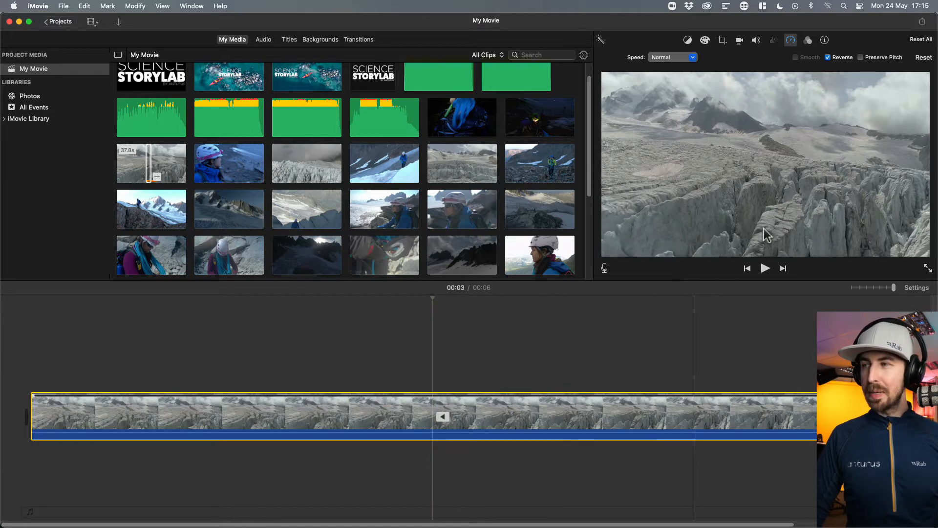
left_click(828, 58)
left_click(679, 58)
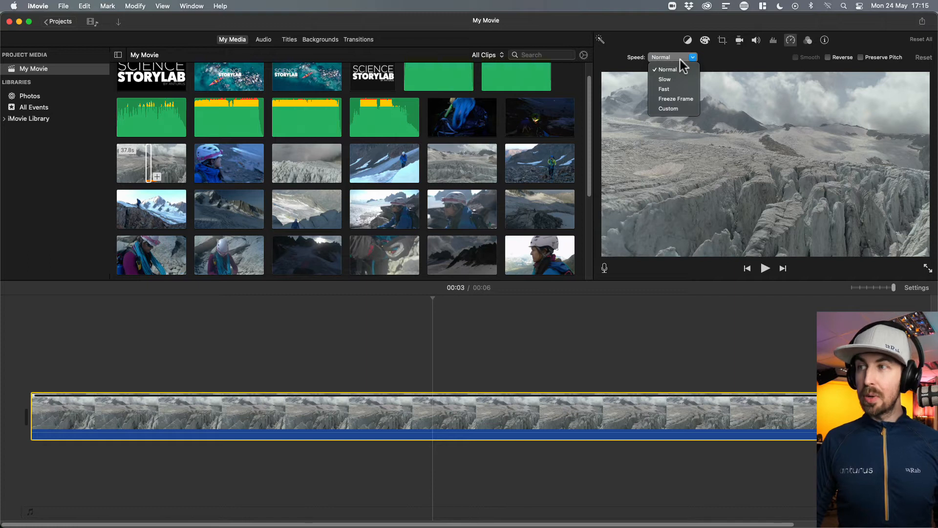
left_click(678, 88)
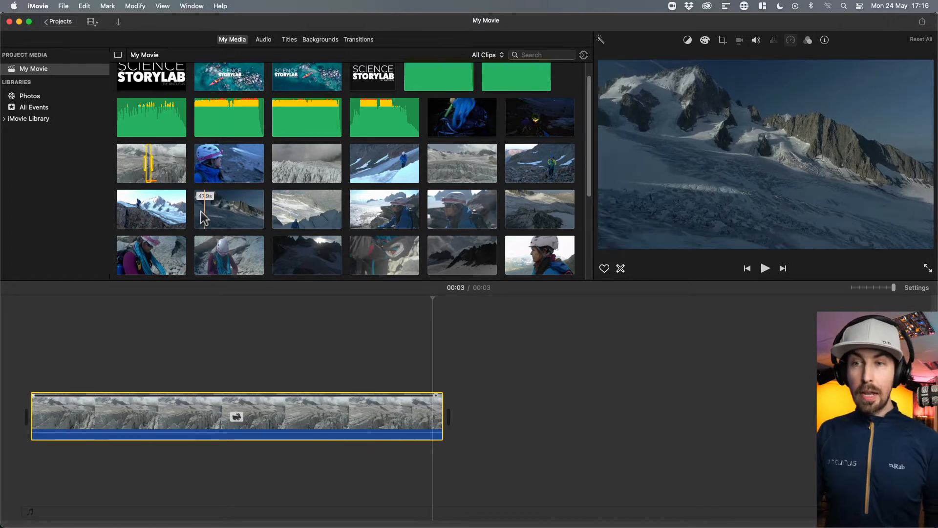
- Mark in and out points around a section of the 47.9-second snowy mountain peak clip in the project media
left_click(221, 220)
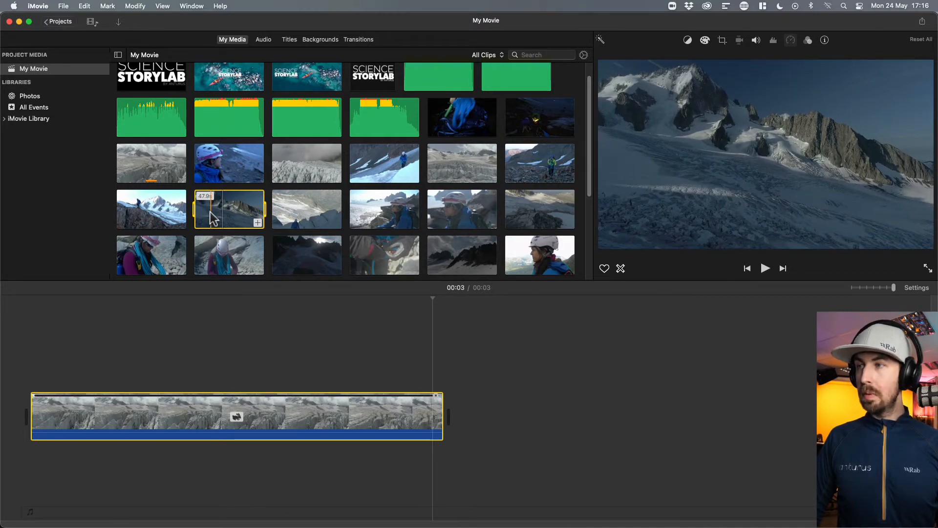
key("i")
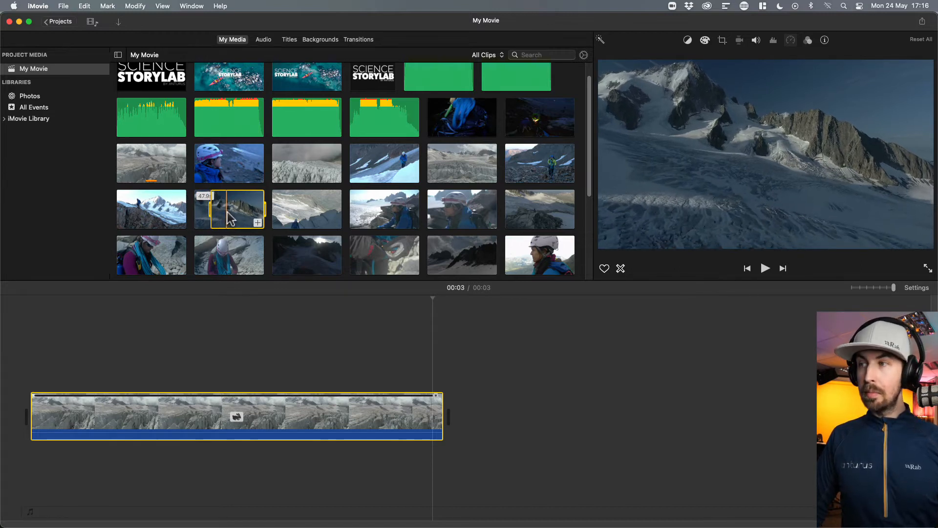
key("o")
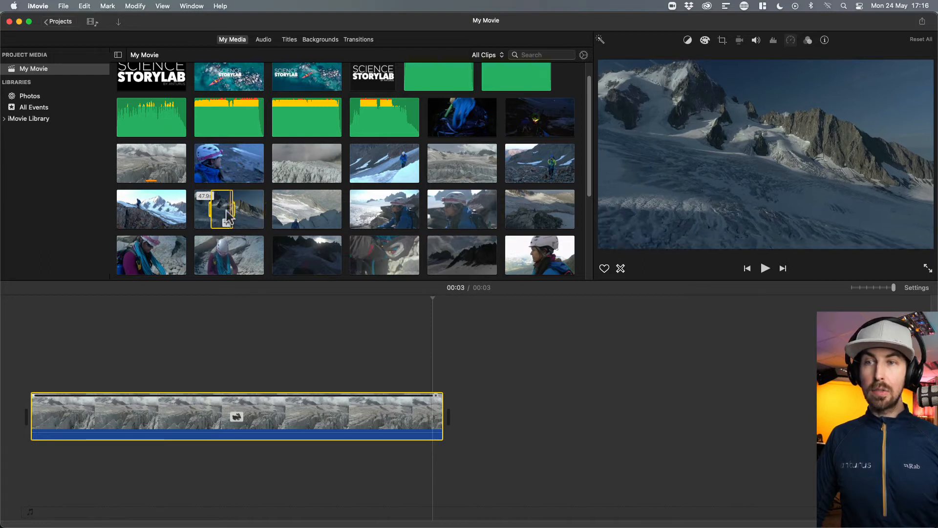
- Add the marked section of the 47.9-second snowy mountain peak clip to the timeline after the glacier clip
left_click(227, 223)
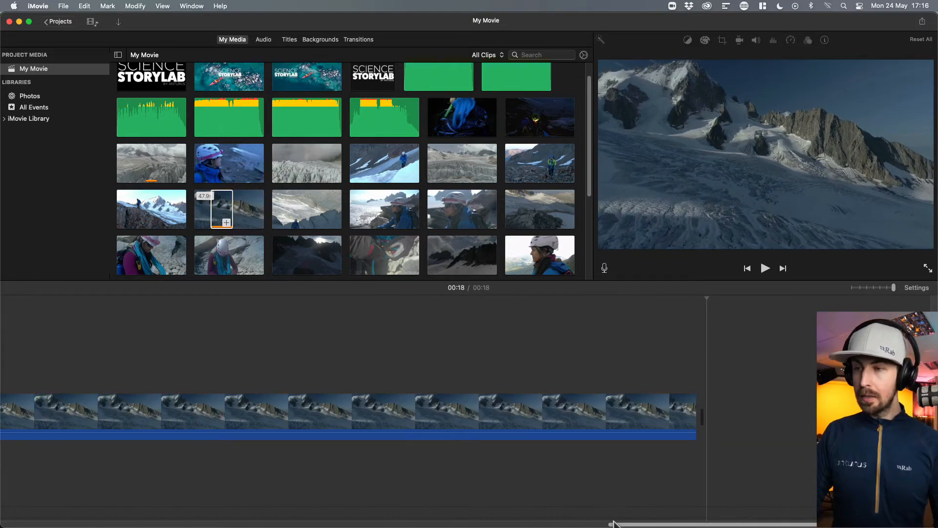
left_click_drag(628, 525, 362, 525)
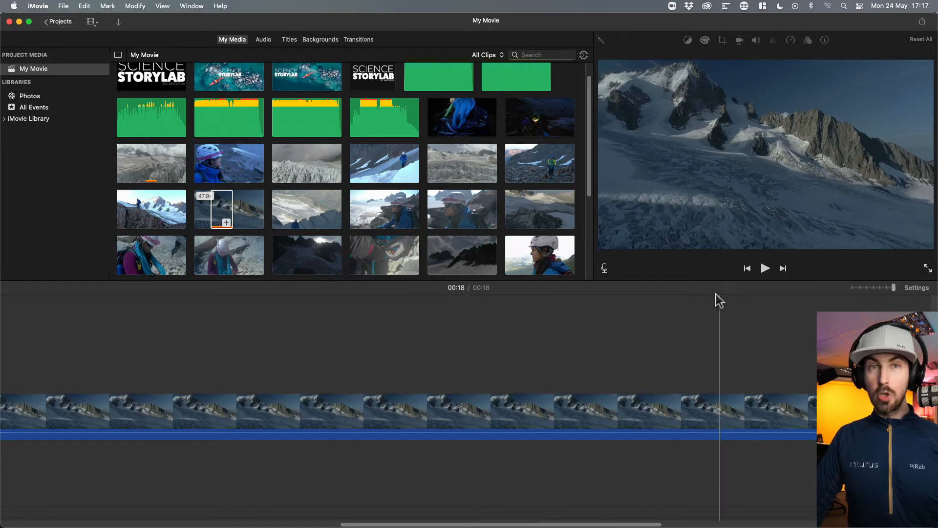
left_click_drag(894, 287, 880, 288)
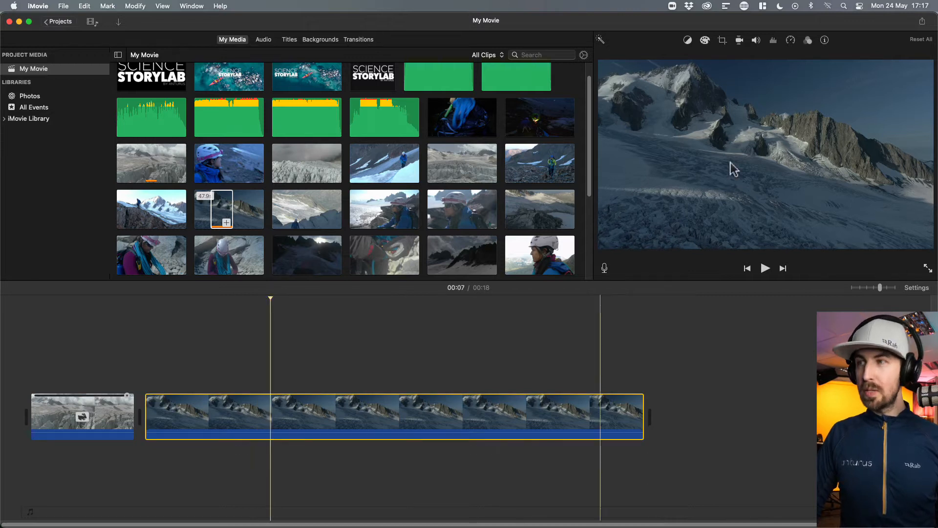
- Speed up the timeline's snowy mountain peak clip to about 504% and play the sequence from its start
left_click(791, 40)
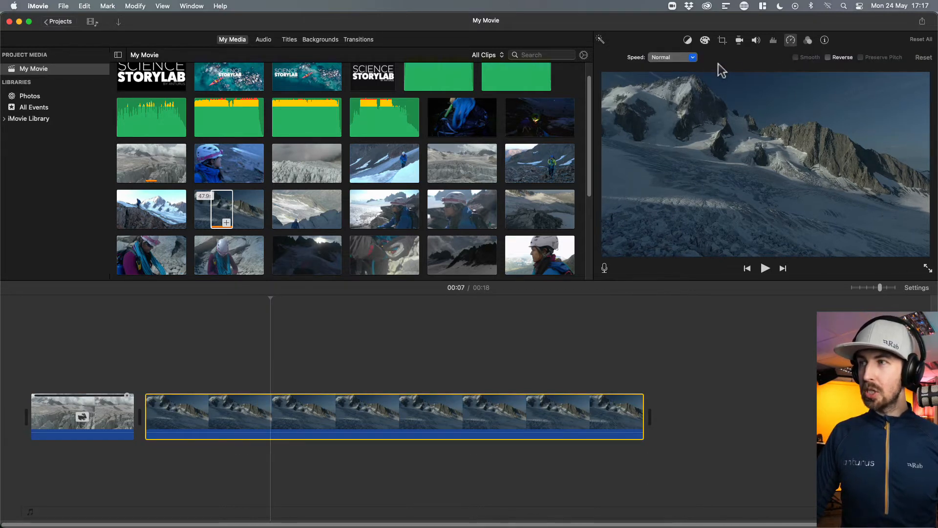
left_click(691, 58)
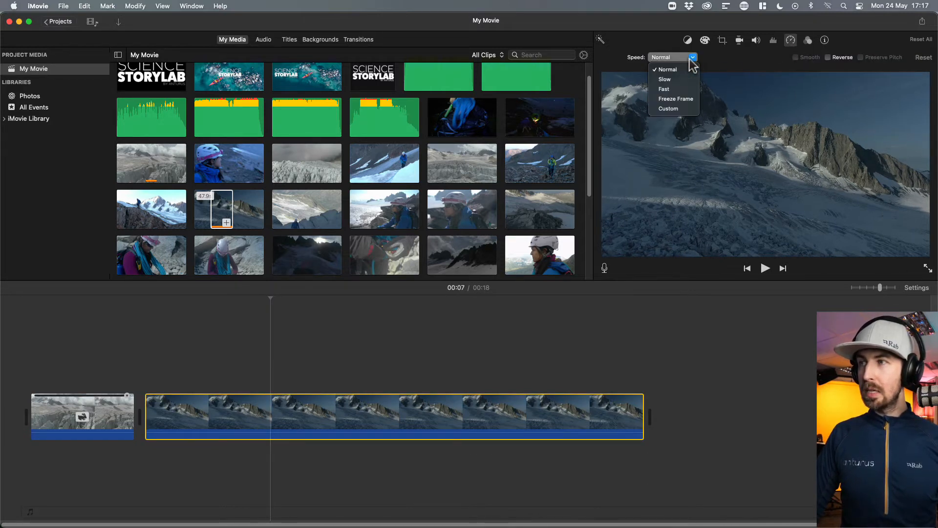
left_click(664, 88)
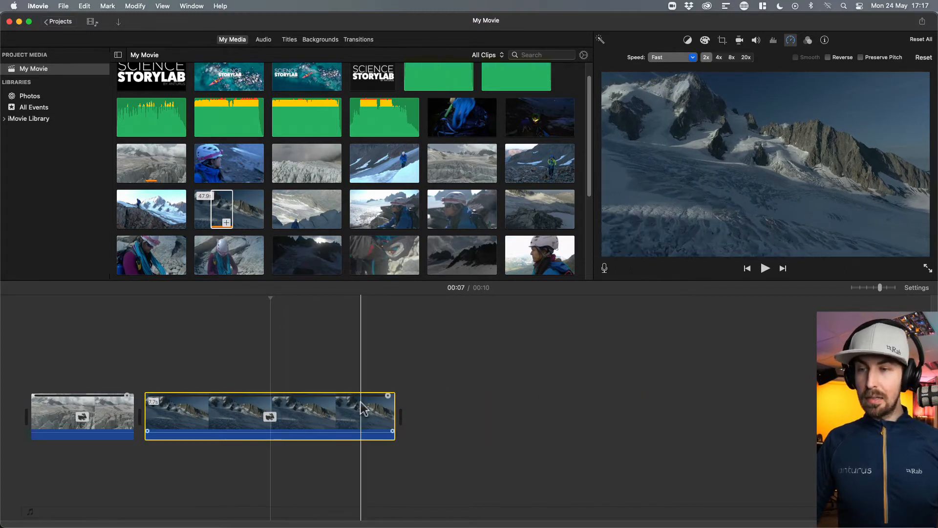
left_click_drag(389, 397, 341, 399)
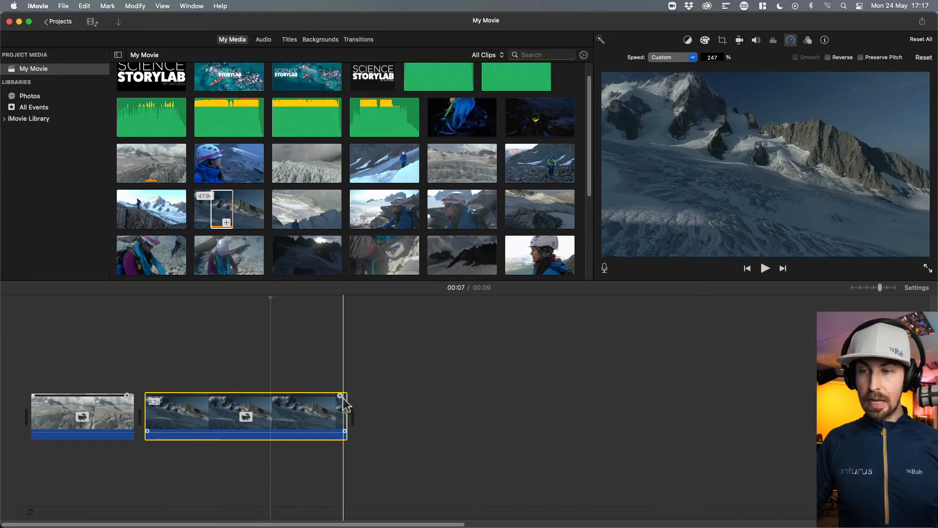
left_click_drag(340, 395, 237, 397)
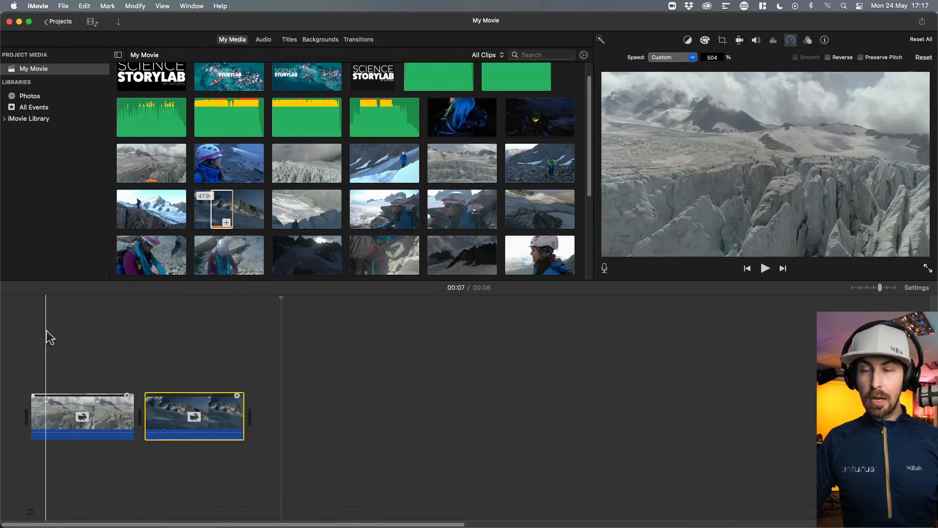
left_click(37, 332)
key("space")
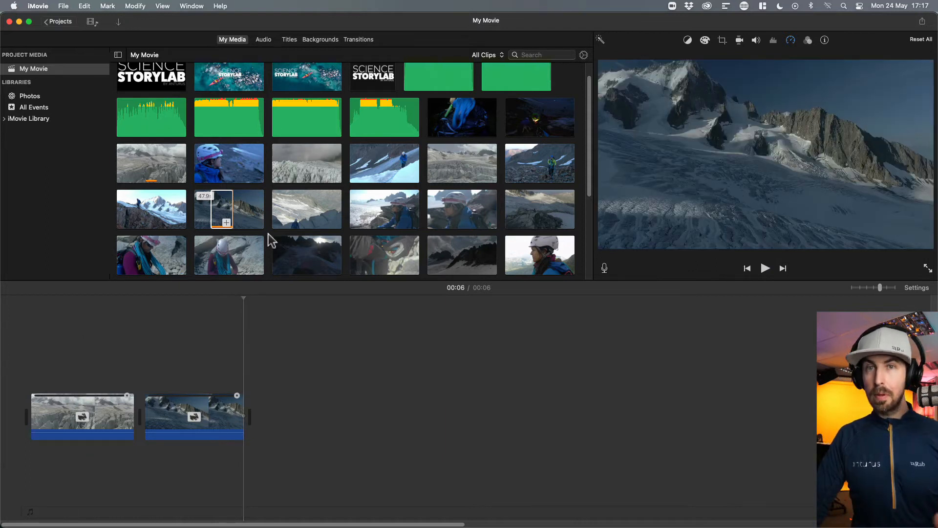
- Add a section of about 3 seconds from the 31.5-second clip of the hiker on the rocky ridge to the timeline's end
scroll(346, 232, "down", 3)
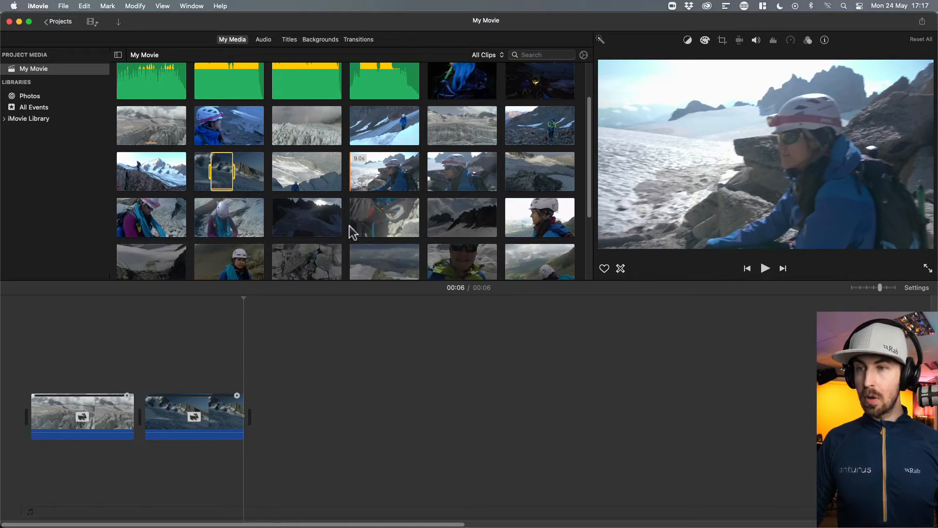
scroll(346, 232, "down", 2)
scroll(346, 232, "up", 1)
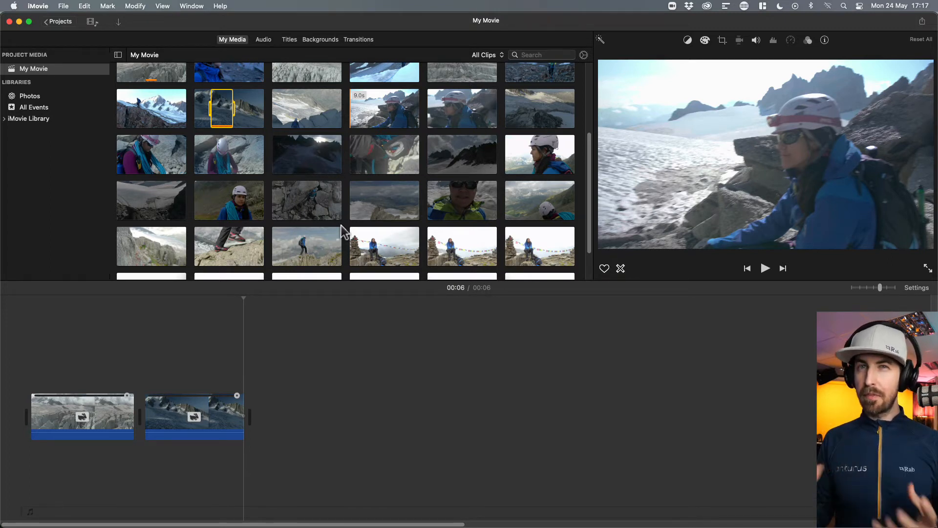
left_click(301, 253)
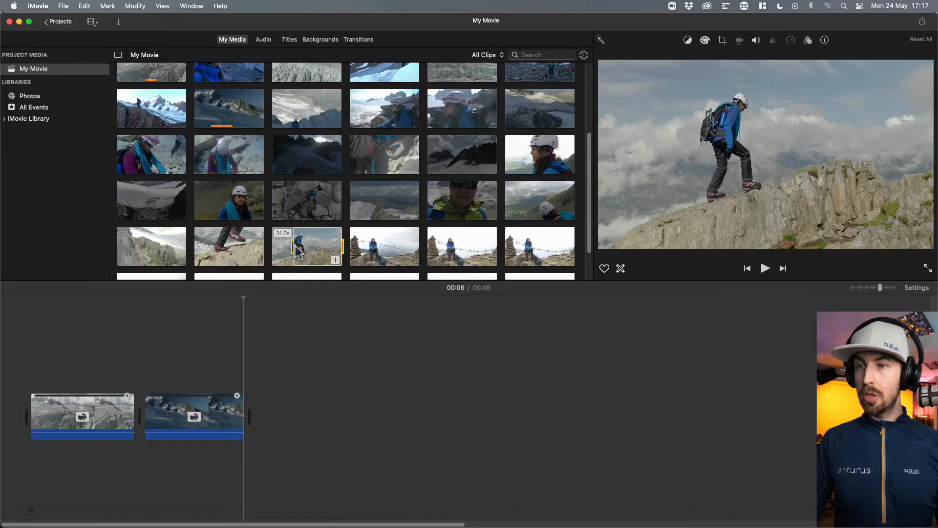
key("o")
left_click(306, 259)
left_click(304, 331)
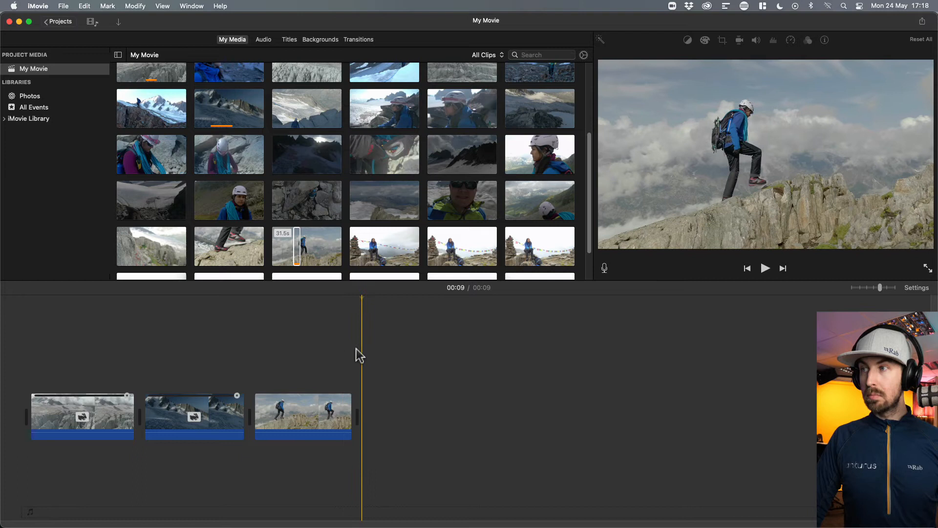
left_click(296, 247)
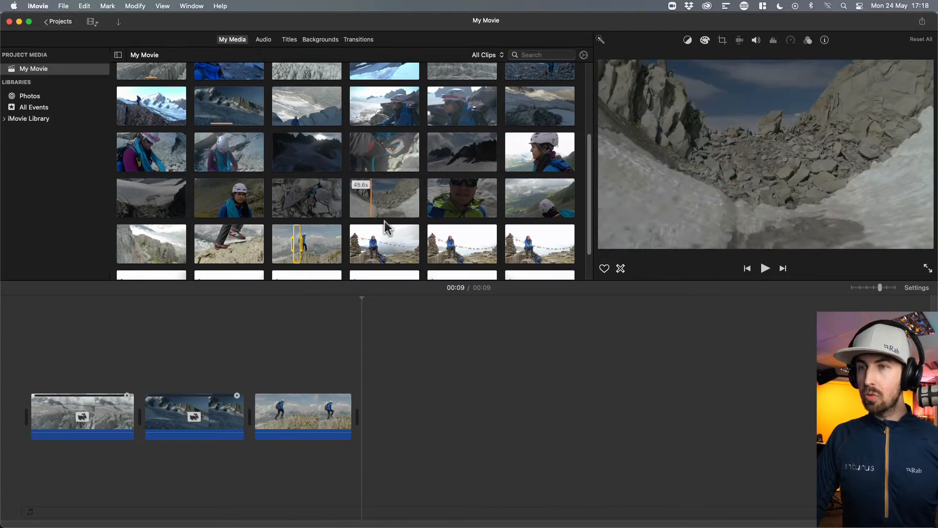
- Add a section of about 3 seconds from the clip of the smiling woman in helmet and blue jacket to the timeline's end
scroll(384, 223, "up", 5)
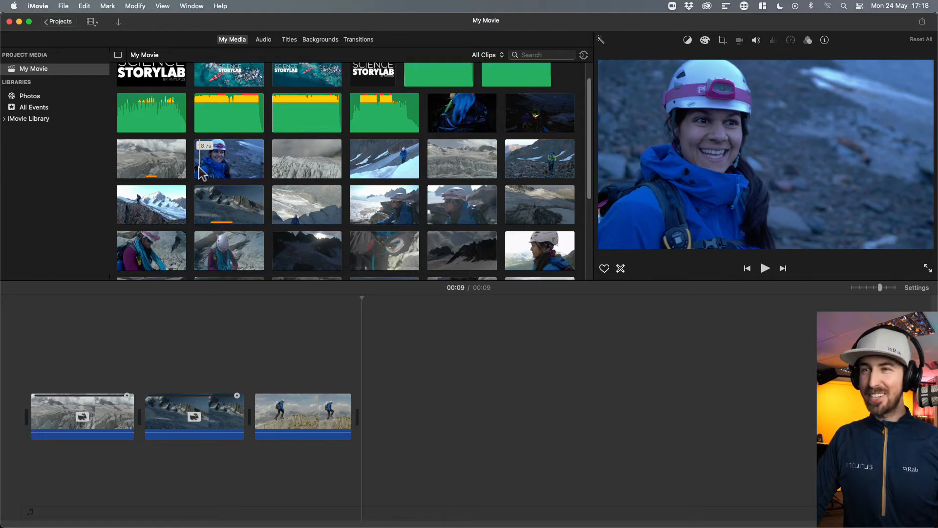
left_click(203, 173)
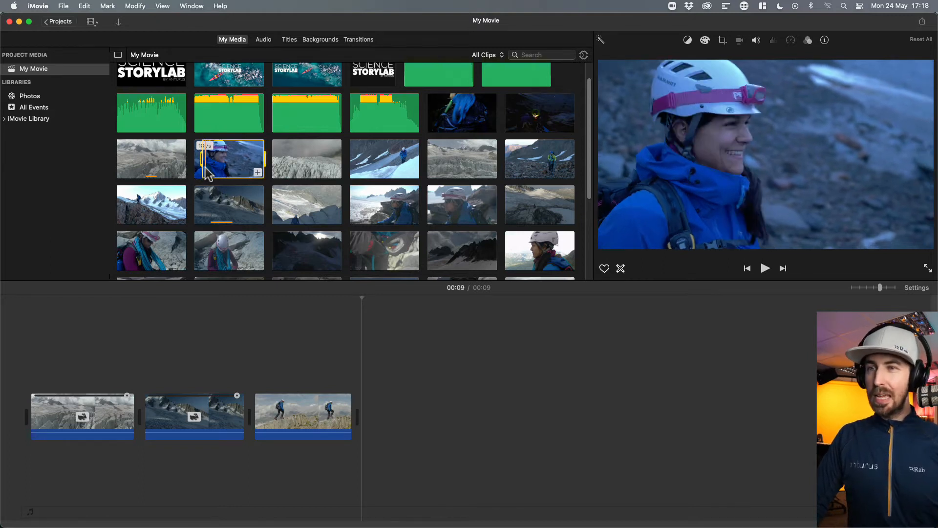
key("o")
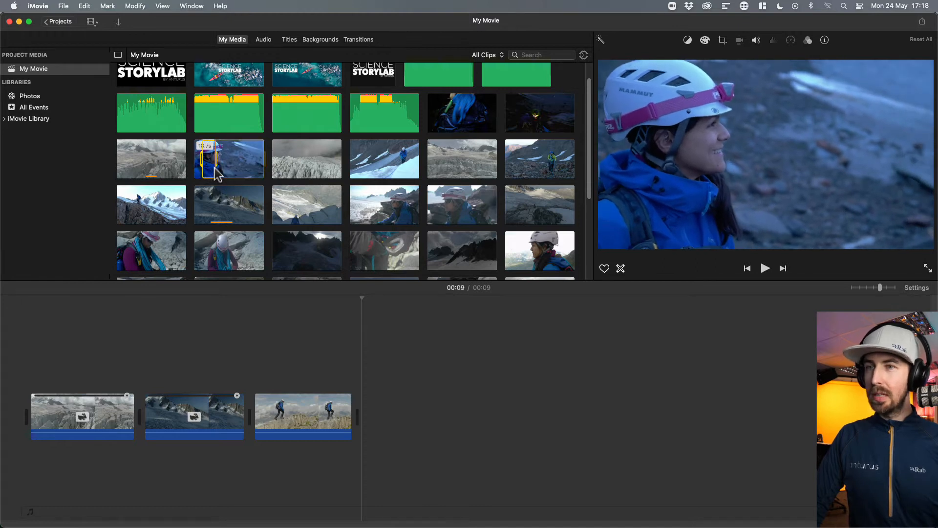
left_click(220, 173)
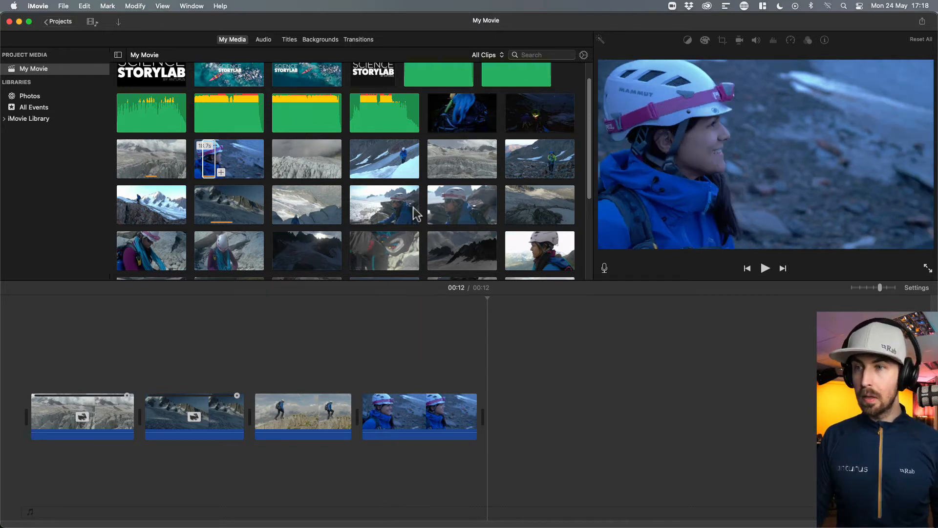
- Preview the 34.3-second interview clip with cairn and prayer flags and add its opening 11.5-second section to the timeline's end
scroll(409, 209, "down", 2)
scroll(409, 210, "down", 5)
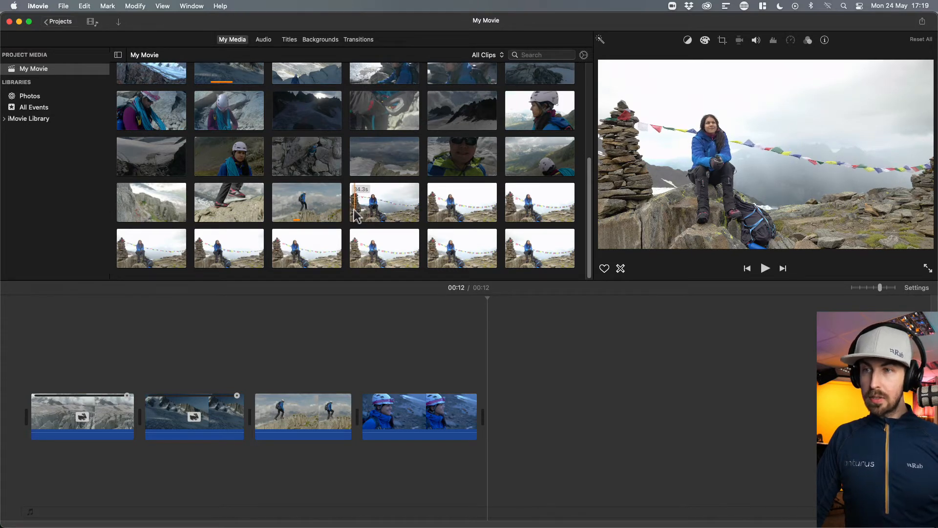
key("space")
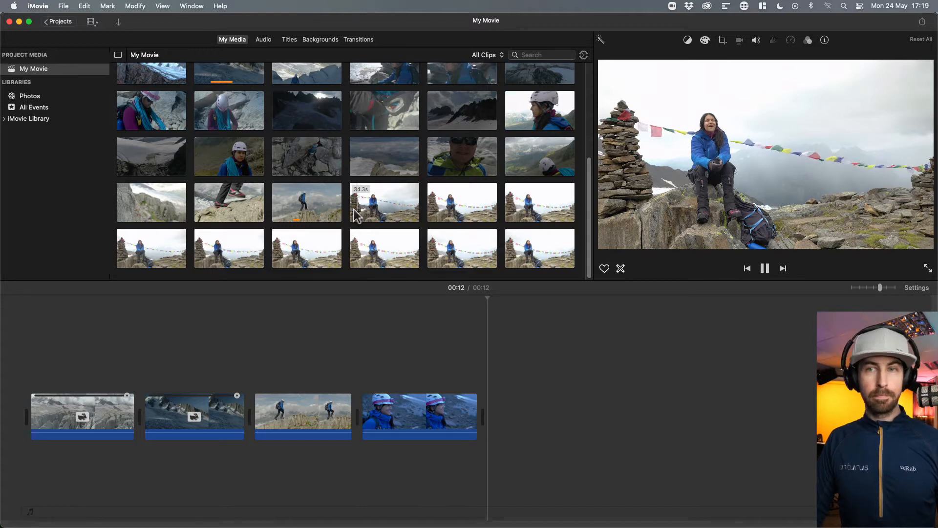
key("space")
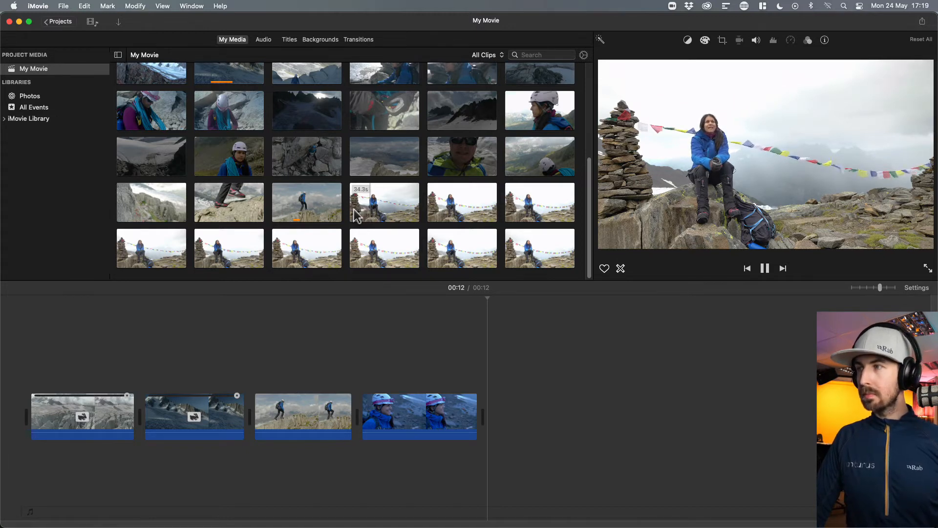
key("space")
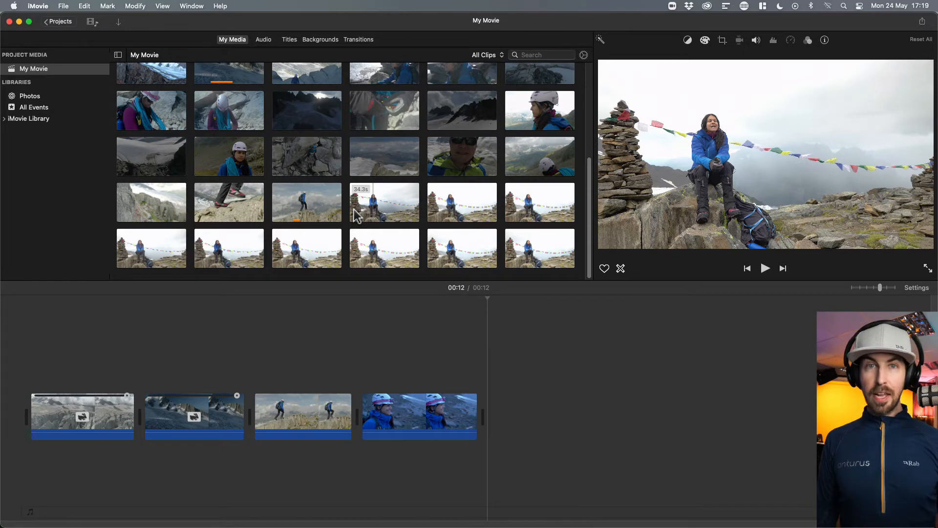
left_click(357, 215)
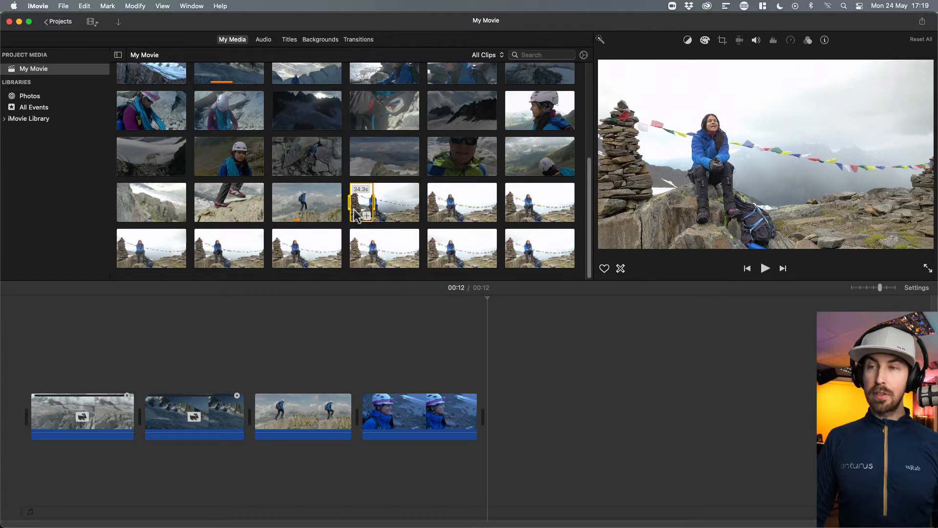
left_click_drag(358, 215, 494, 379)
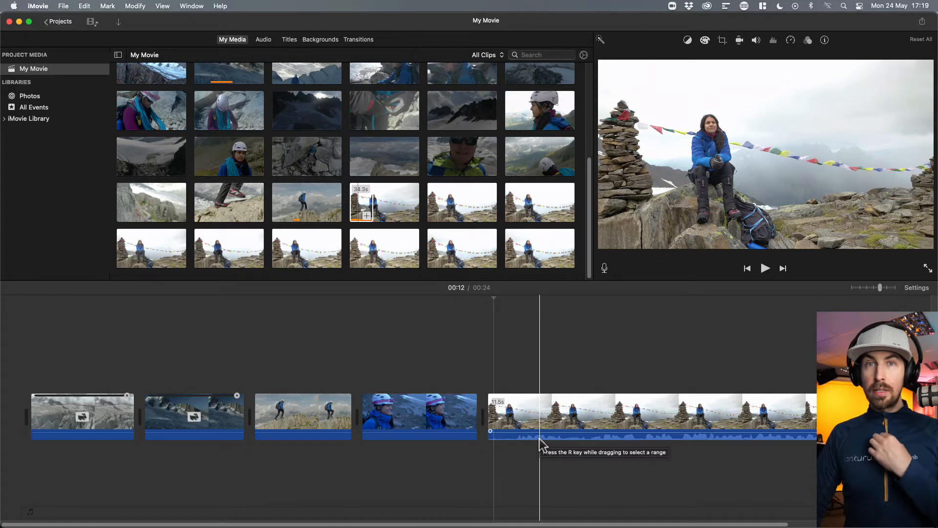
- Try detaching the audio from the timeline's interview clip and undo it
left_click(561, 421)
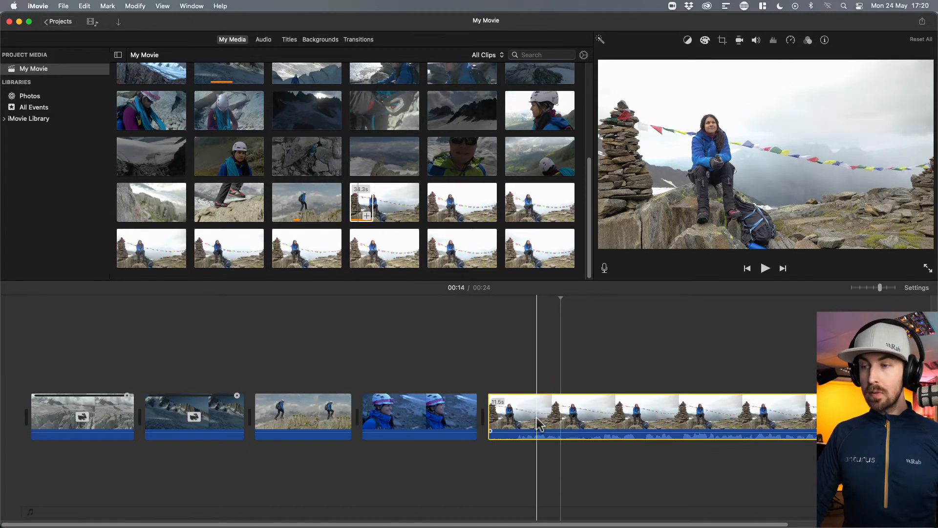
right_click(571, 420)
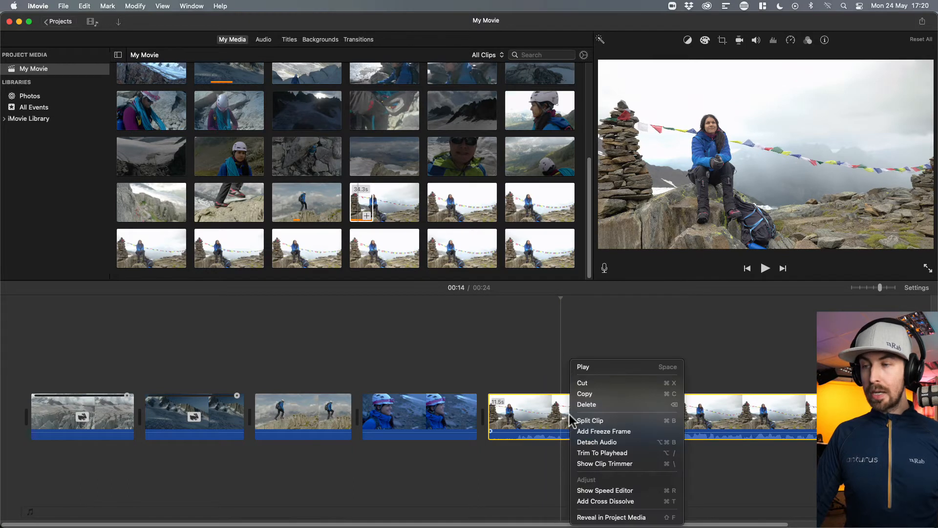
left_click(595, 442)
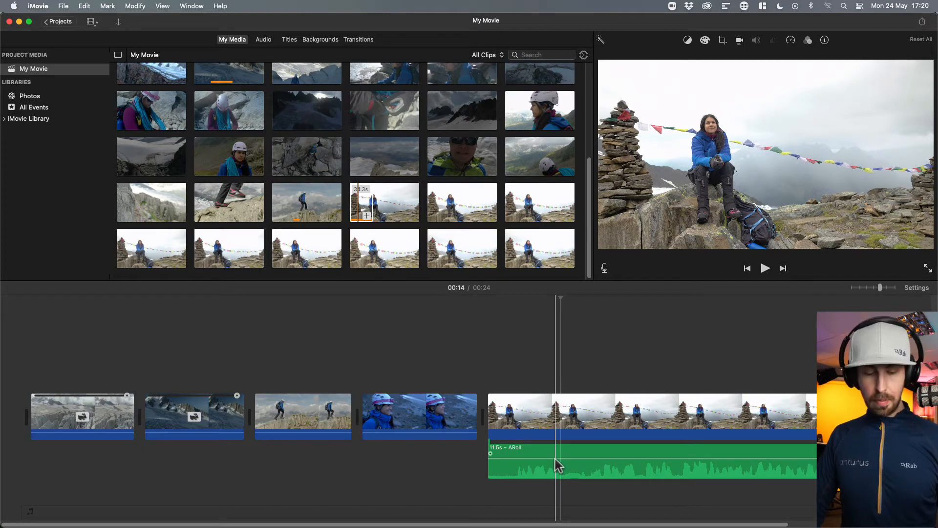
key("super+z")
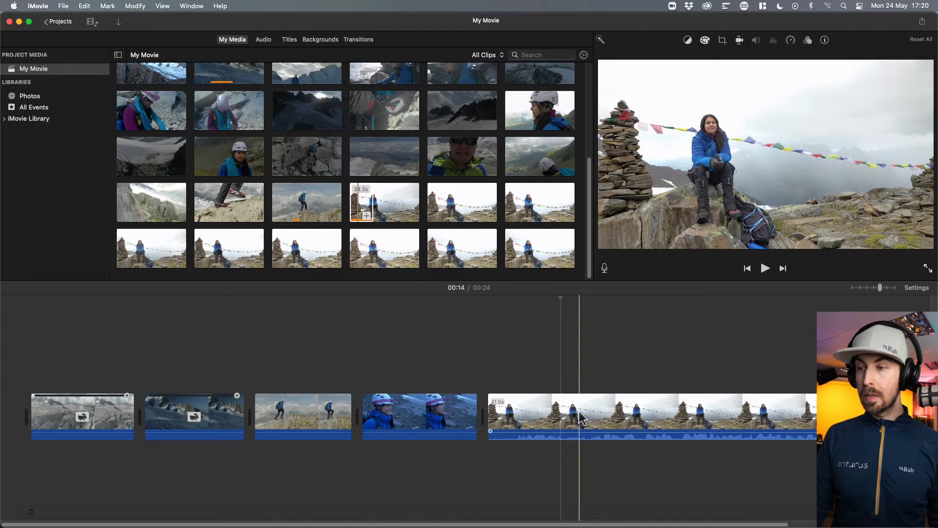
- Play through the timeline's interview clip to find a cut point and split the clip at about 00:16
left_click(516, 412)
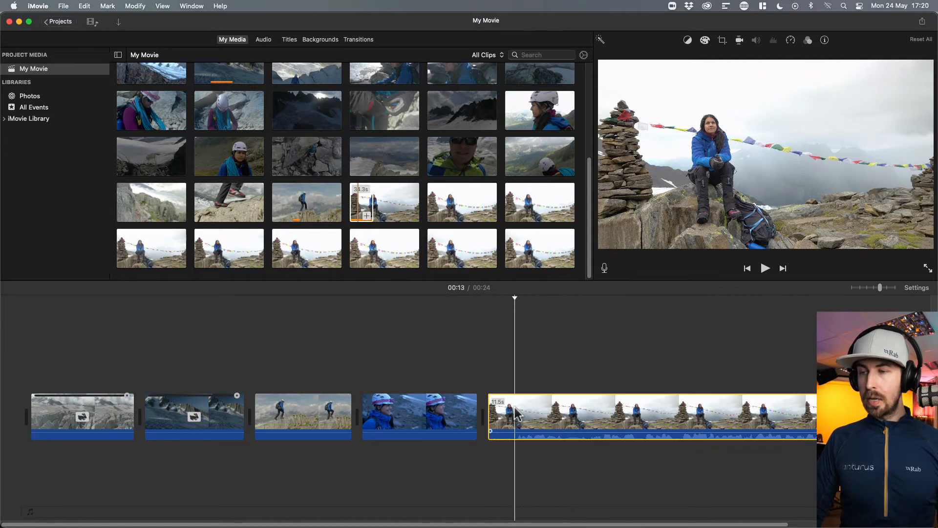
key("space")
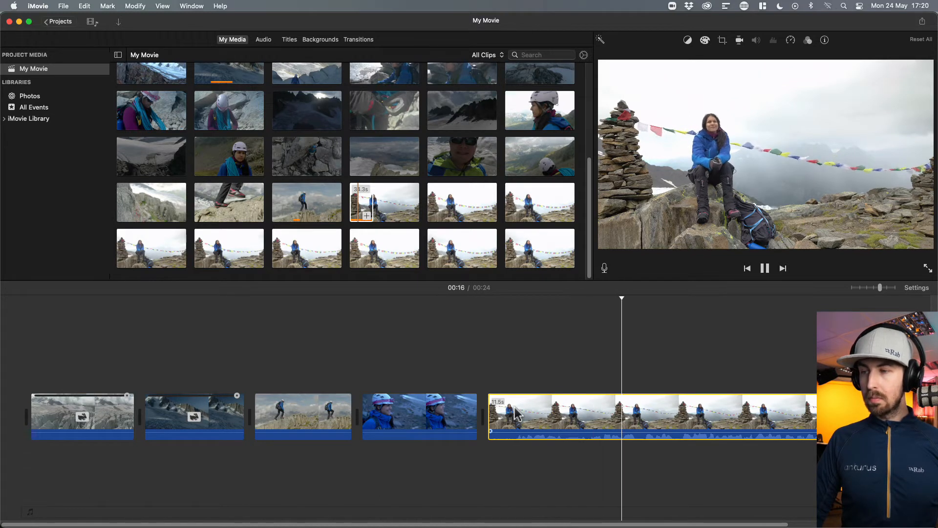
key("space")
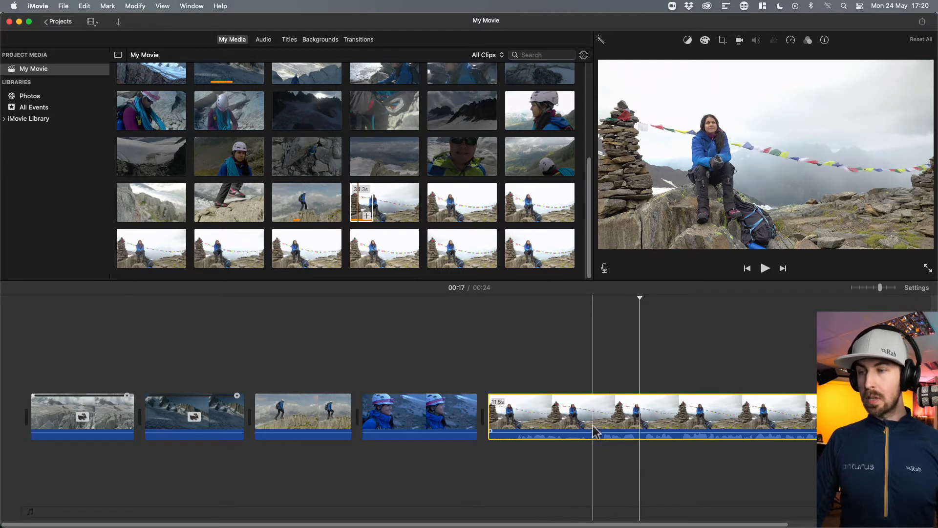
key("space")
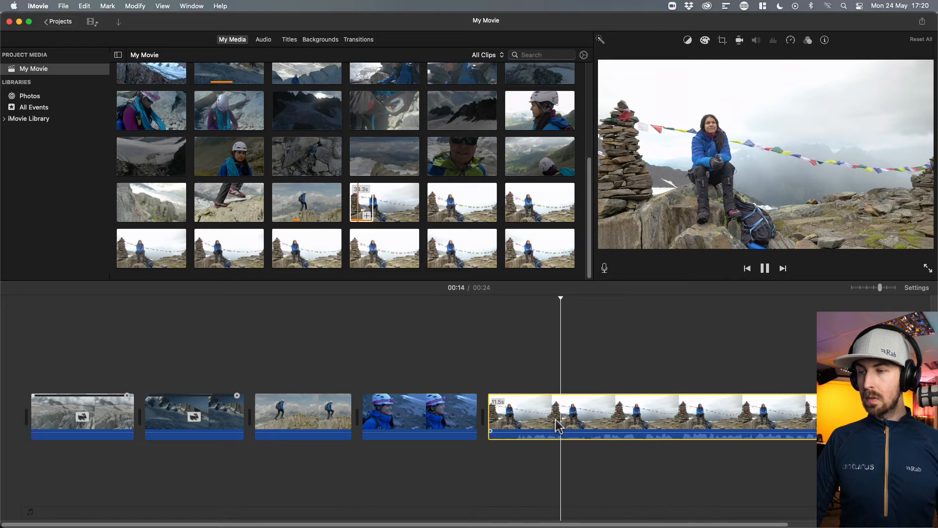
key("space")
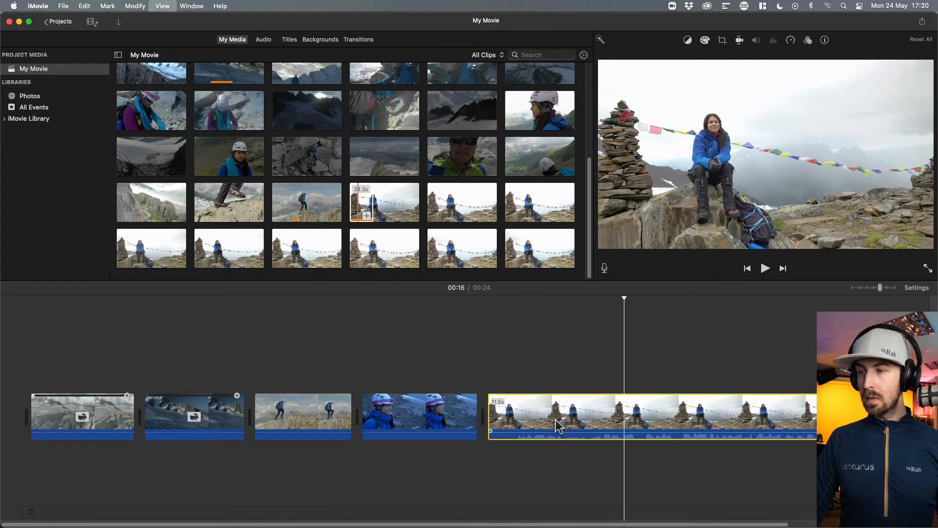
left_click(611, 437)
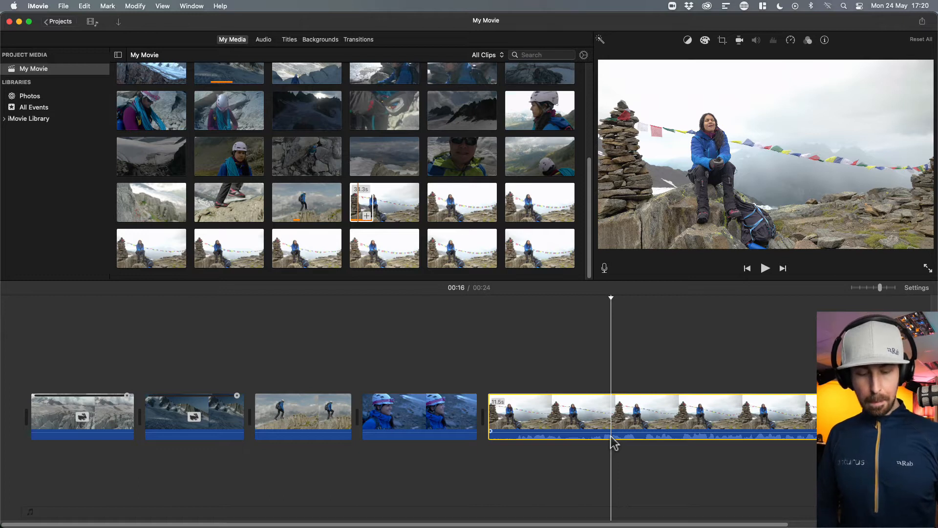
key("super+b")
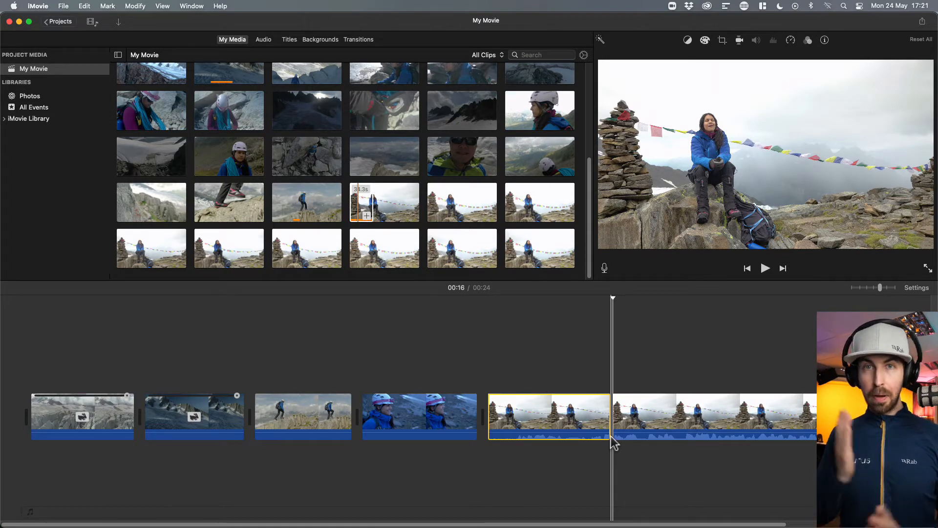
- Delete the first part of the split interview clip from the timeline
left_click(582, 420)
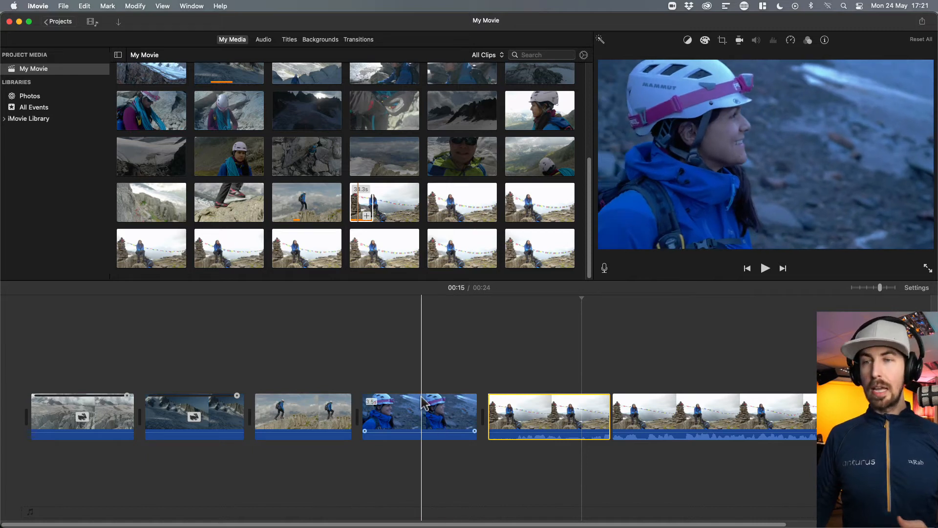
left_click(549, 411)
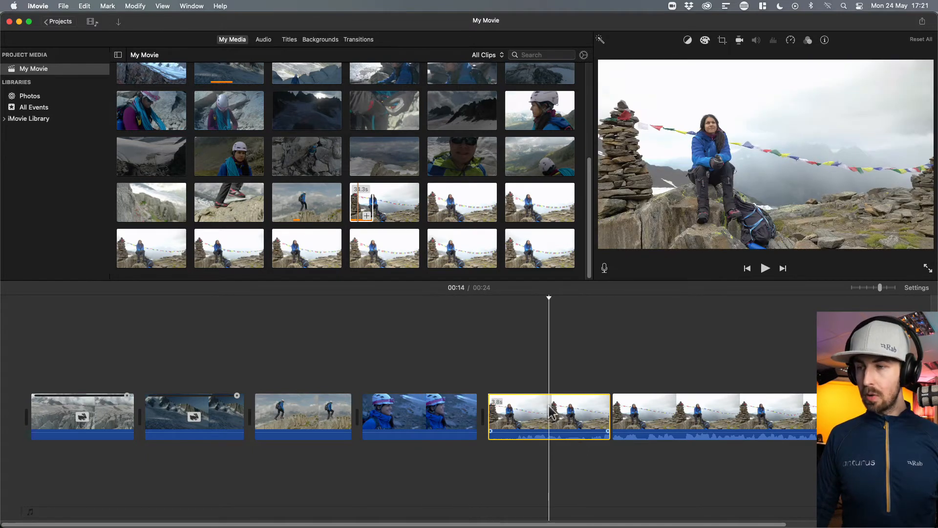
key("Delete")
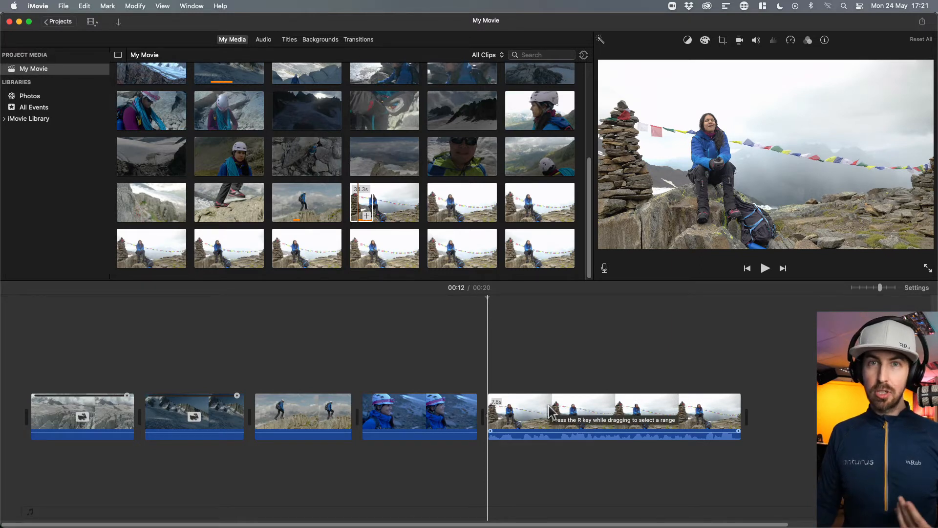
- Play through the remaining interview clip and adjust its end point so the clip lasts 7.7 seconds
left_click(446, 338)
key("space")
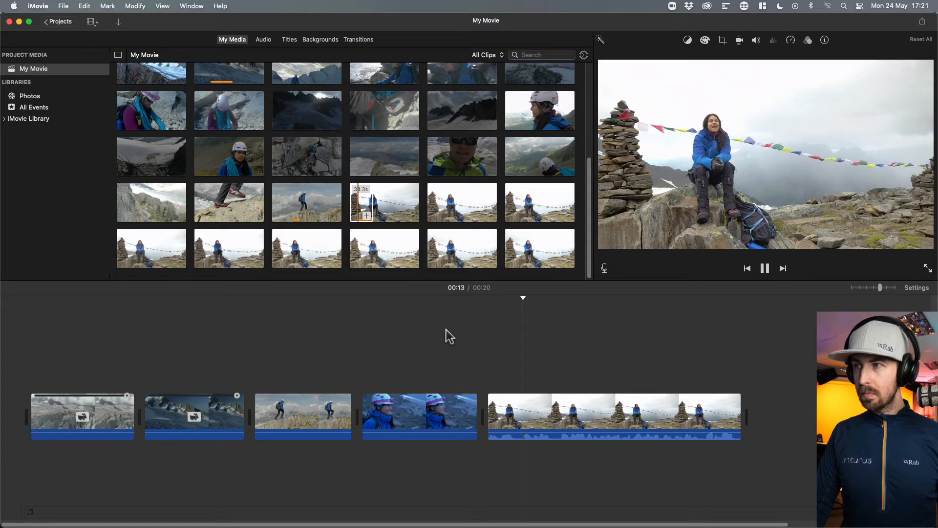
key("space")
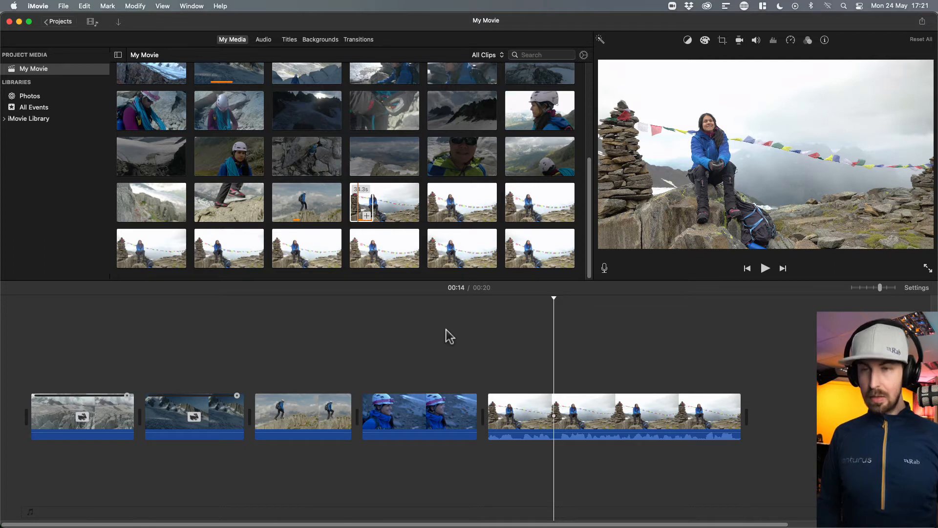
key("space")
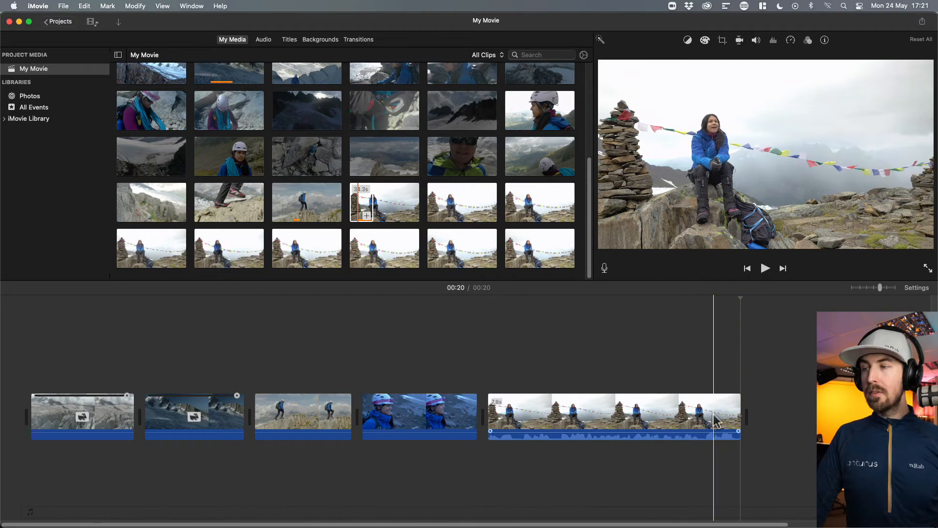
left_click_drag(740, 405, 813, 404)
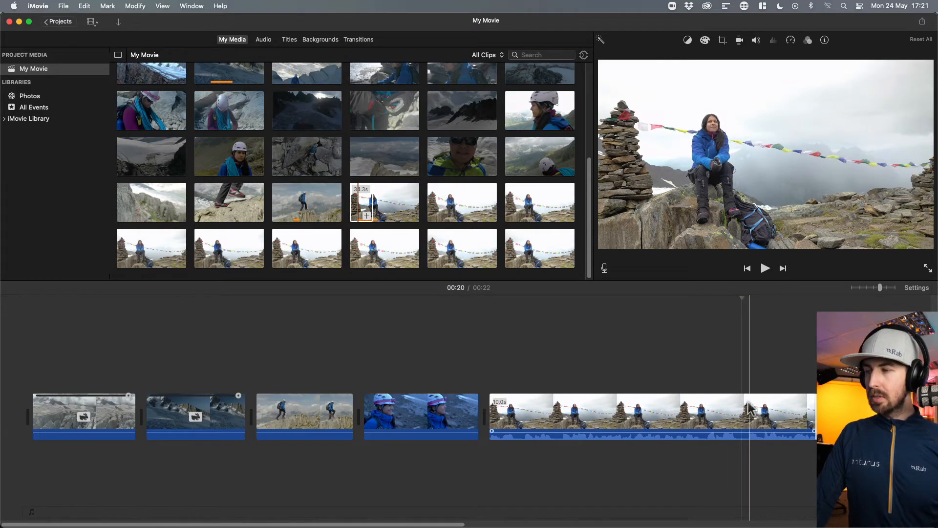
key("space")
key("space")
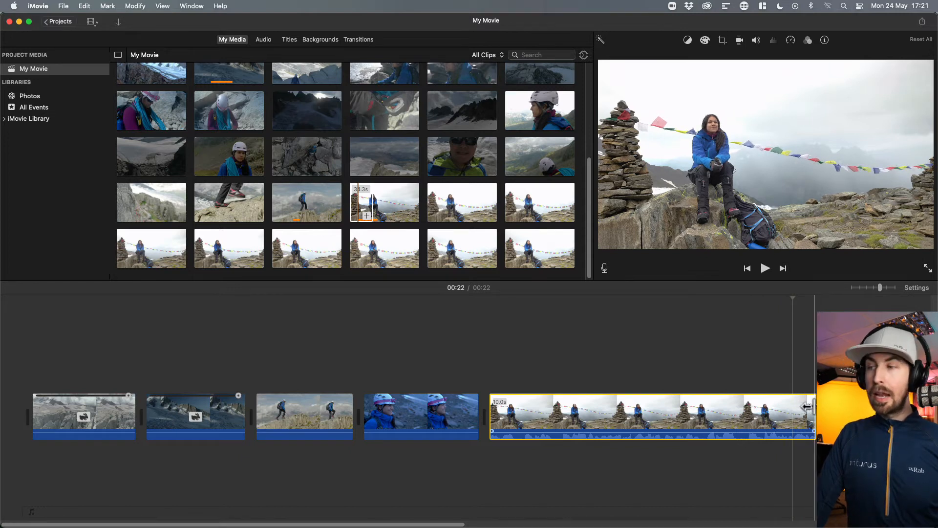
left_click_drag(808, 406, 737, 414)
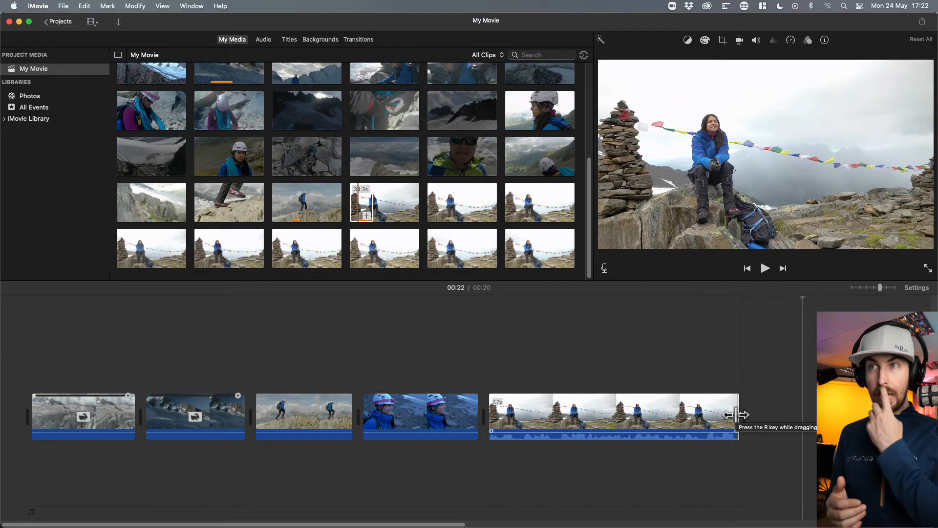
- Play the cut into the interview and move the clip of the smiling woman in helmet above the interview clip's start as an overlay
key("space")
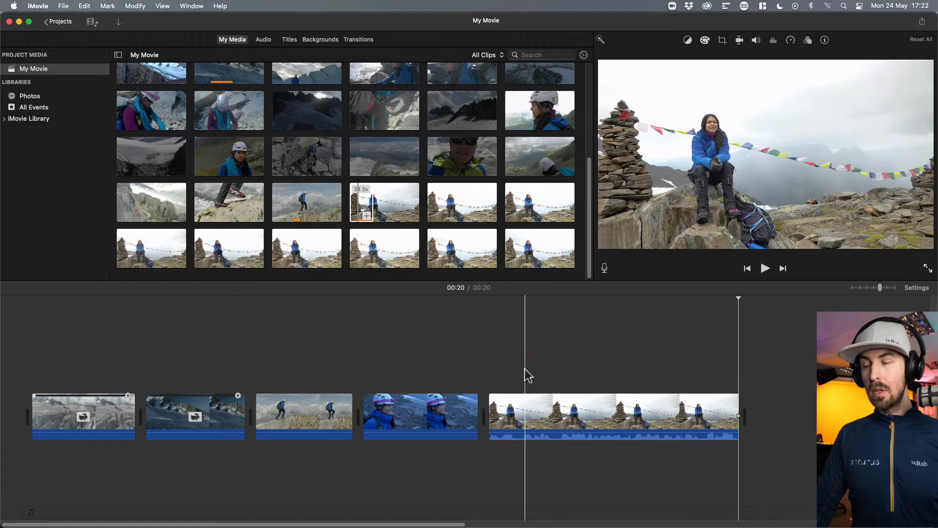
left_click(461, 359)
key("space")
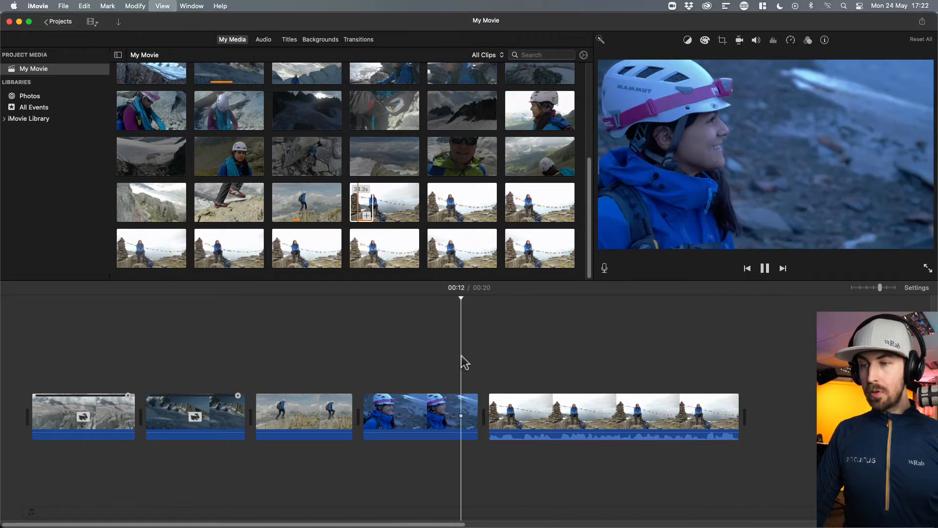
key("space")
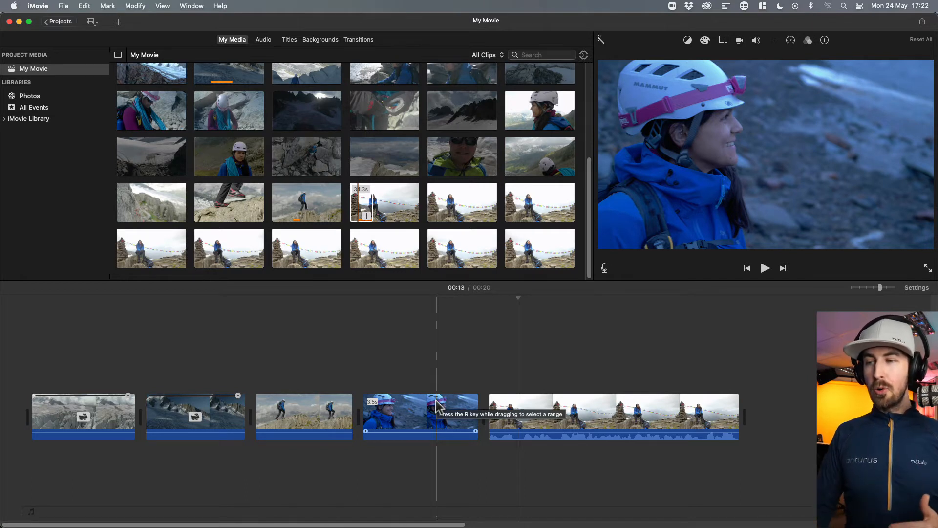
left_click_drag(436, 406, 439, 370)
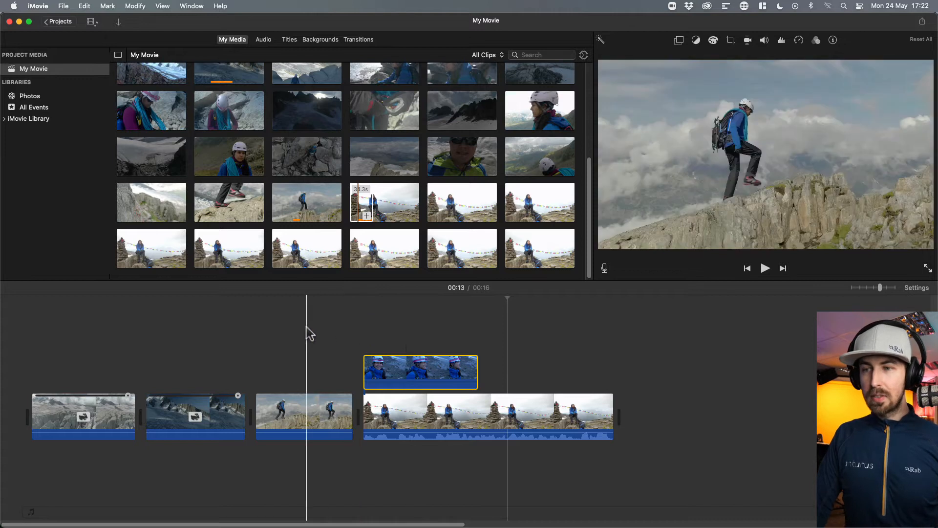
- Extend the interview clip's start to an earlier point, making the project 00:19 long, and align the helmet overlay clip with the new start
left_click(344, 327)
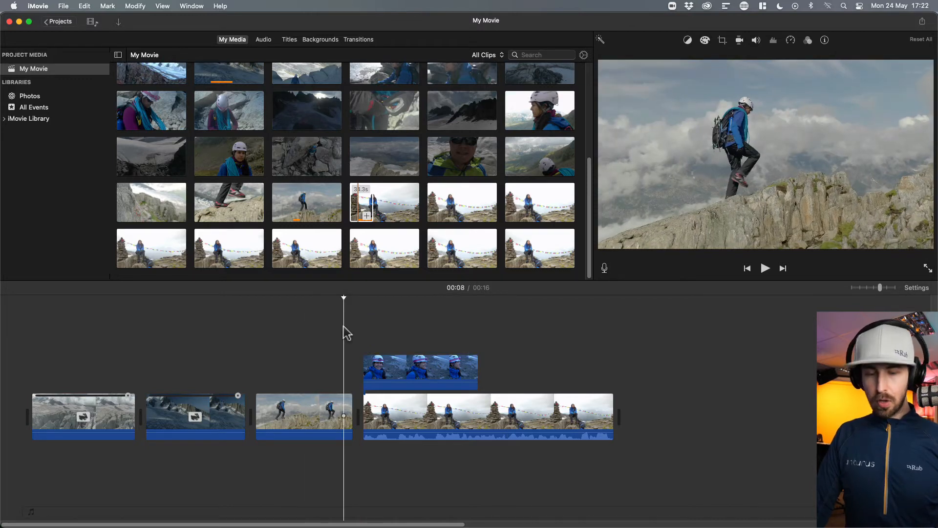
key("space")
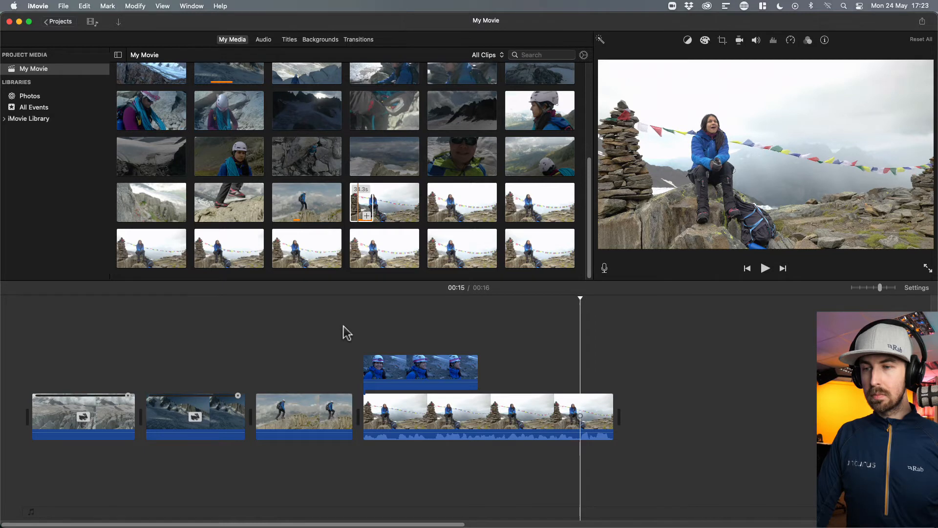
key("space")
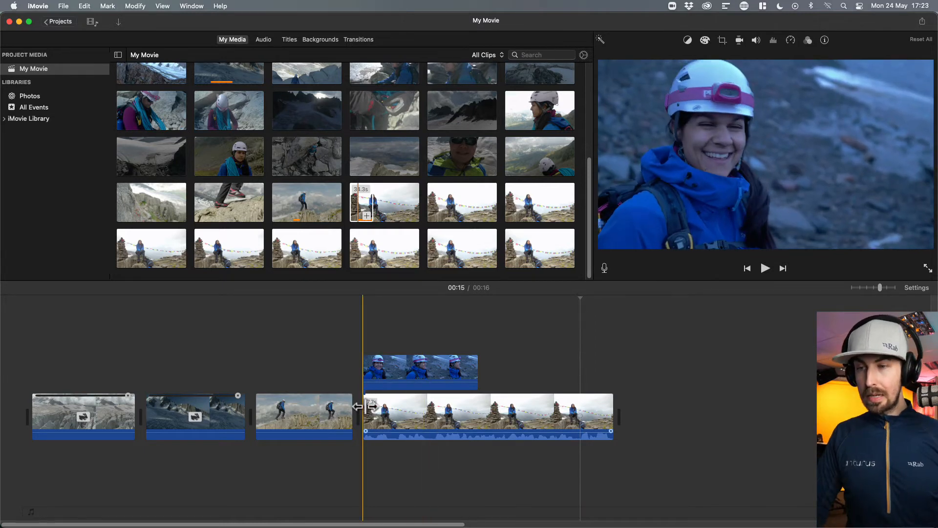
left_click_drag(366, 406, 289, 412)
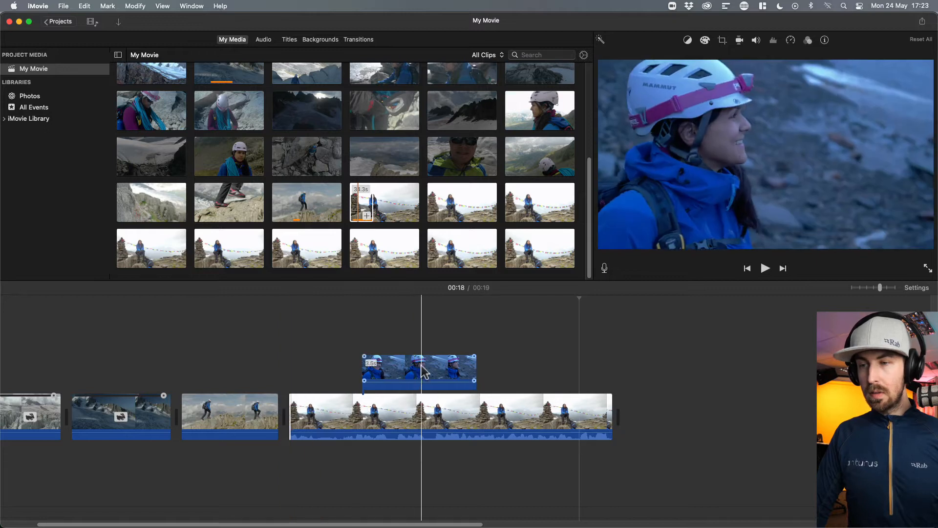
left_click(400, 367)
left_click_drag(400, 368, 327, 368)
- Play back the timeline from the ridge walker clip through the helmet overlay and interview to check the cut
left_click(288, 329)
key("space")
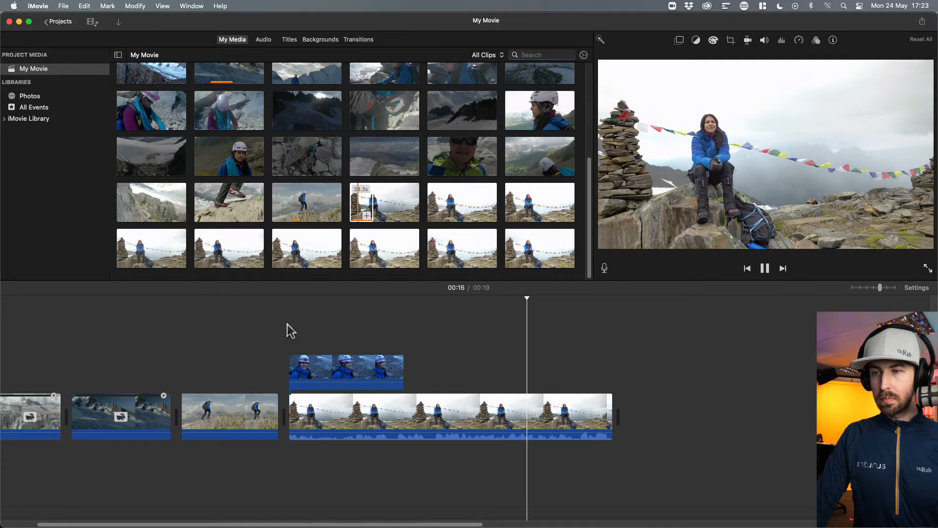
key("space")
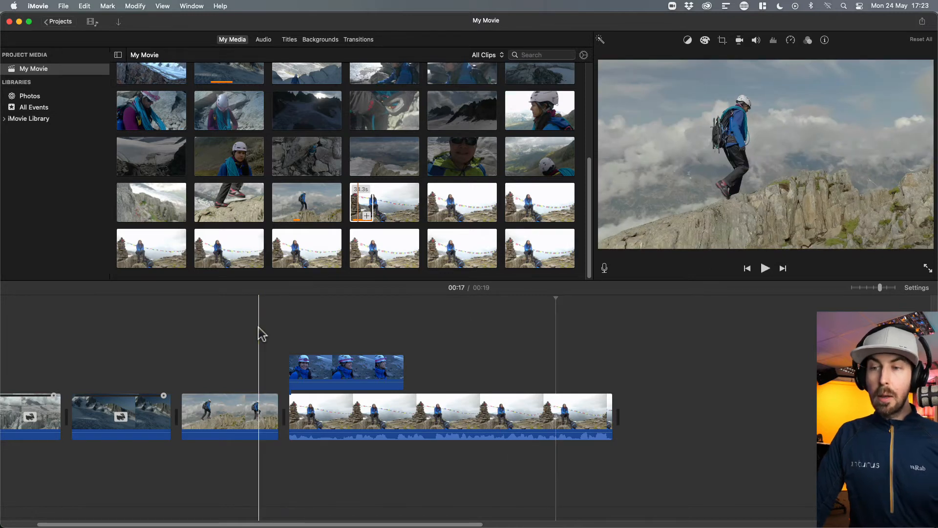
left_click(260, 327)
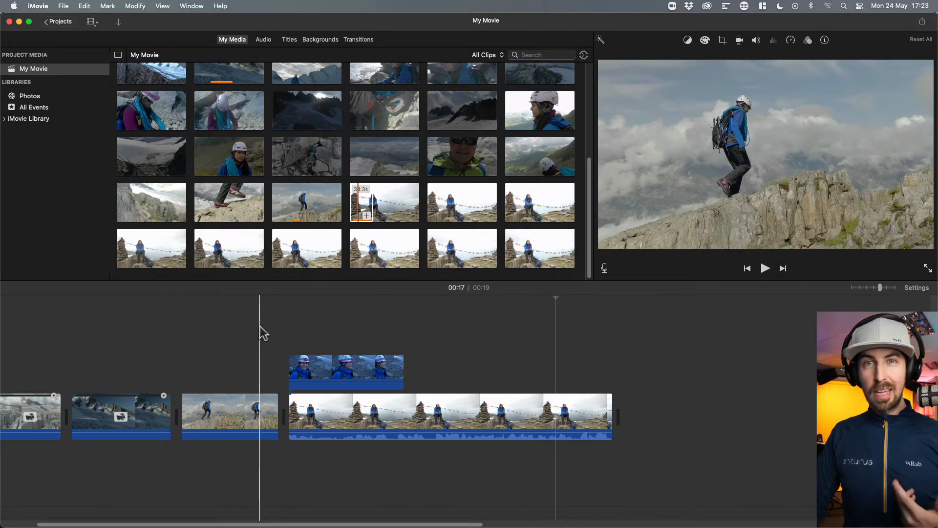
key("space")
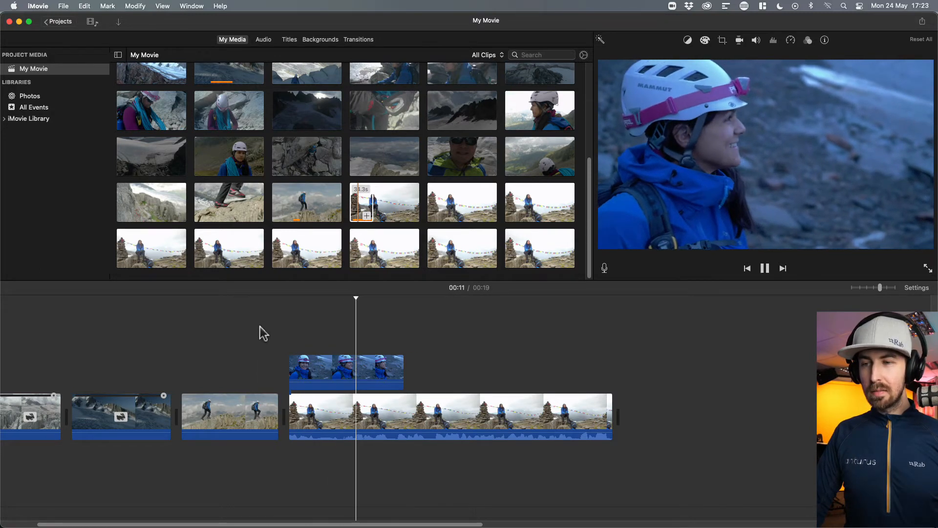
key("space")
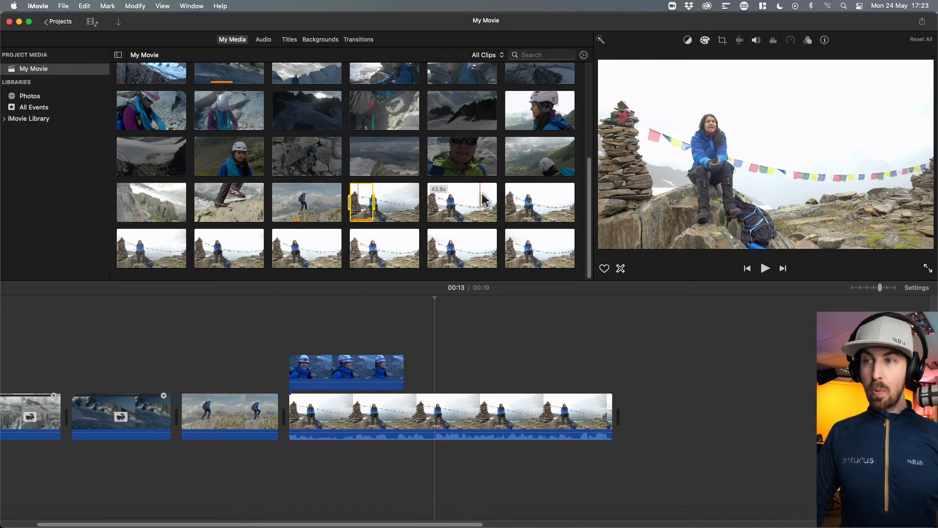
- Preview the 43.8-second interview clip and add its opening 11.8-second section to the timeline's end
left_click(446, 206)
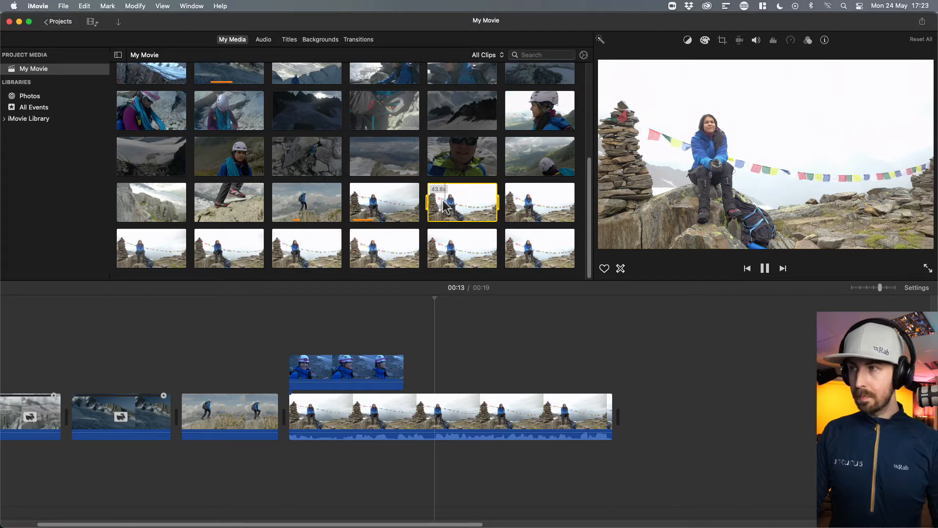
key("space")
key("space")
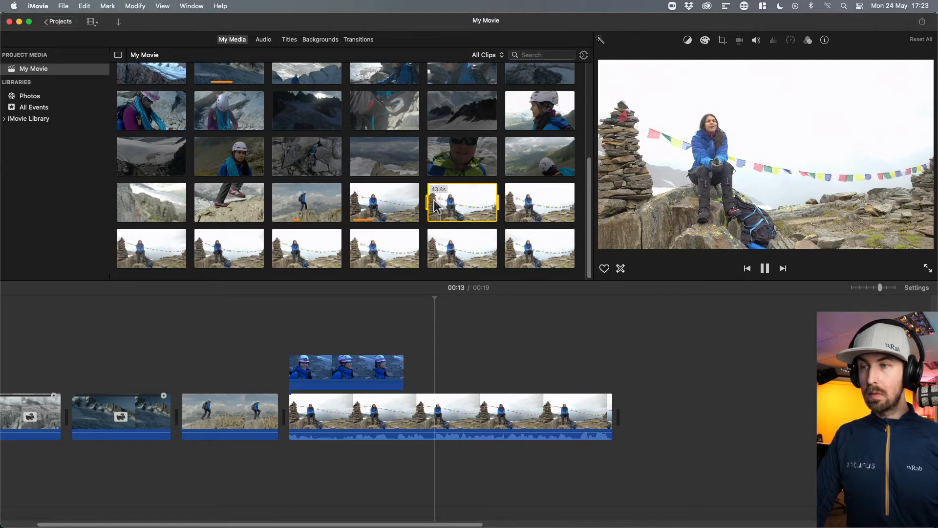
key("space")
key("space")
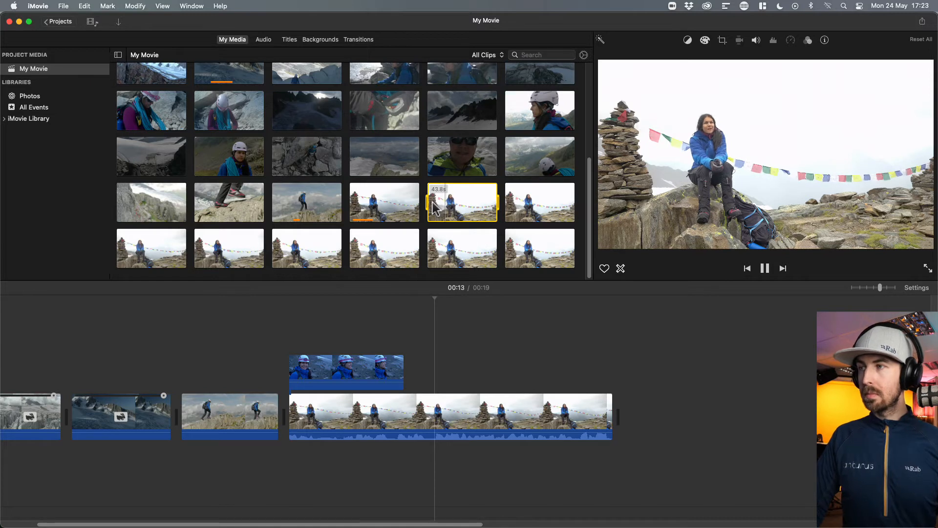
left_click(433, 205)
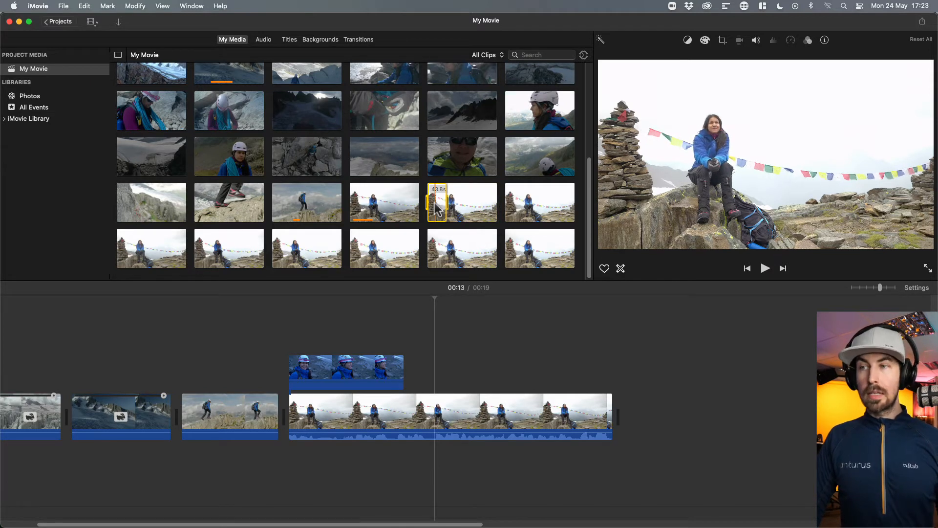
left_click_drag(436, 205, 640, 403)
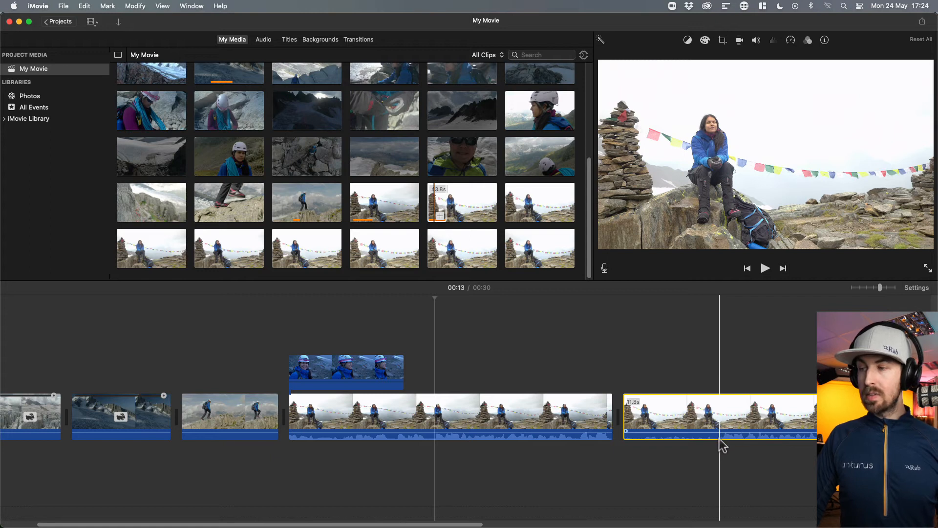
- Trim the start of the last interview clip to bring the project to 00:28 and play across the cut between both interviews
left_click_drag(623, 420, 716, 442)
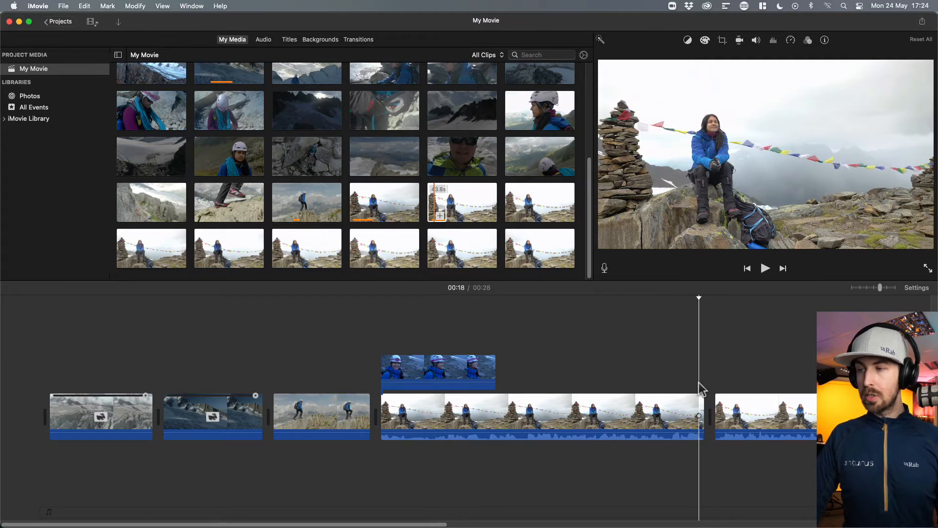
key("space")
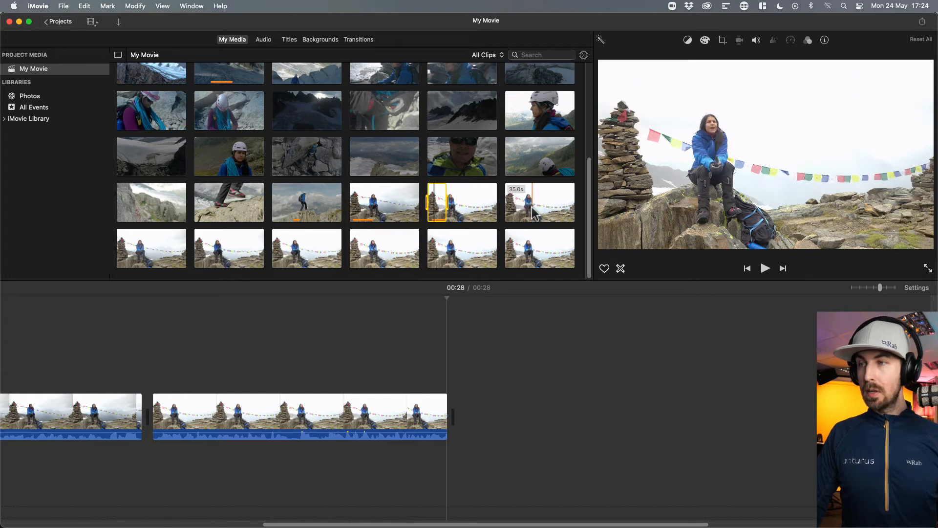
- Preview the 35.0, 30.0 and 37.8-second interview clips and add a 6.4-second section of the 37.8-second clip to the timeline's end
left_click(524, 210)
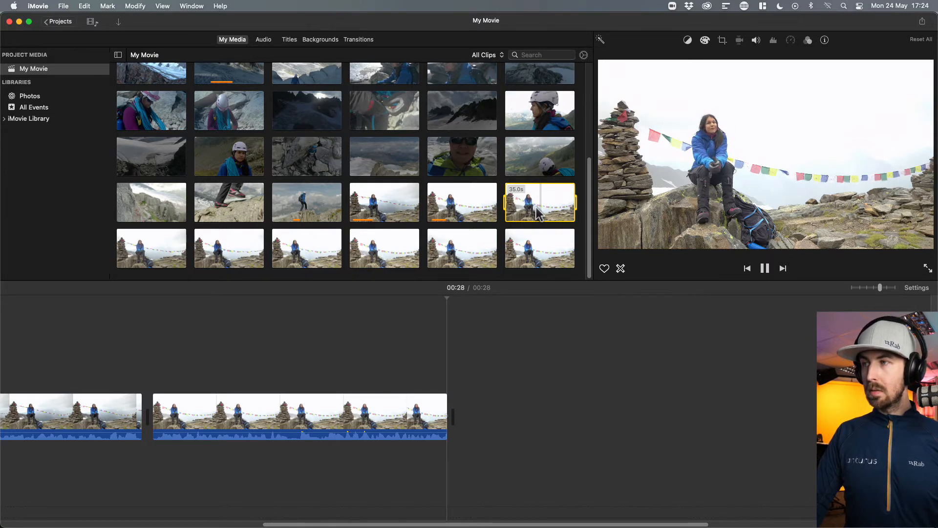
key("space")
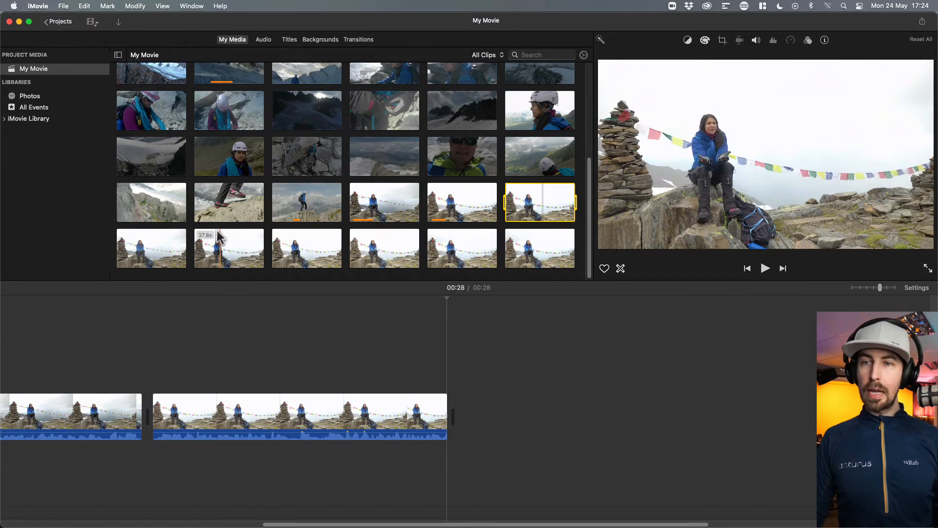
left_click(130, 258)
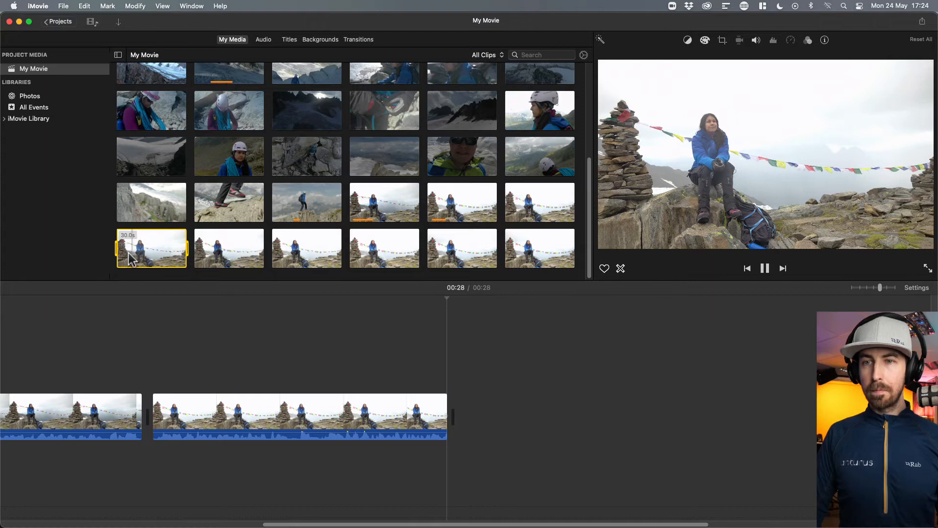
key("space")
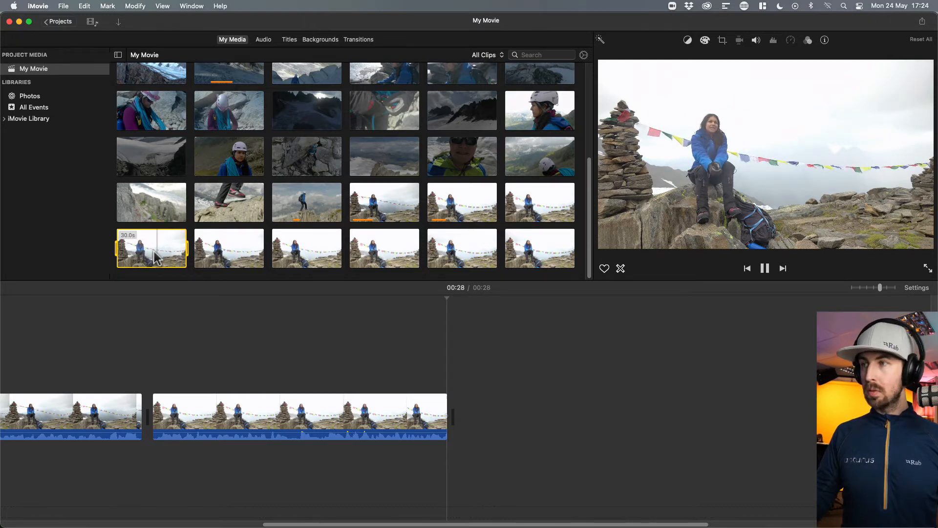
left_click(216, 253)
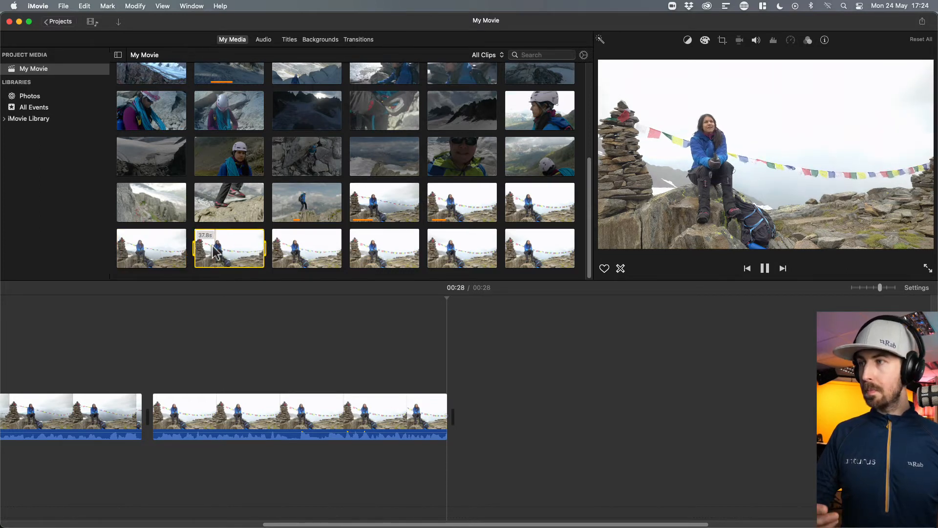
key("space")
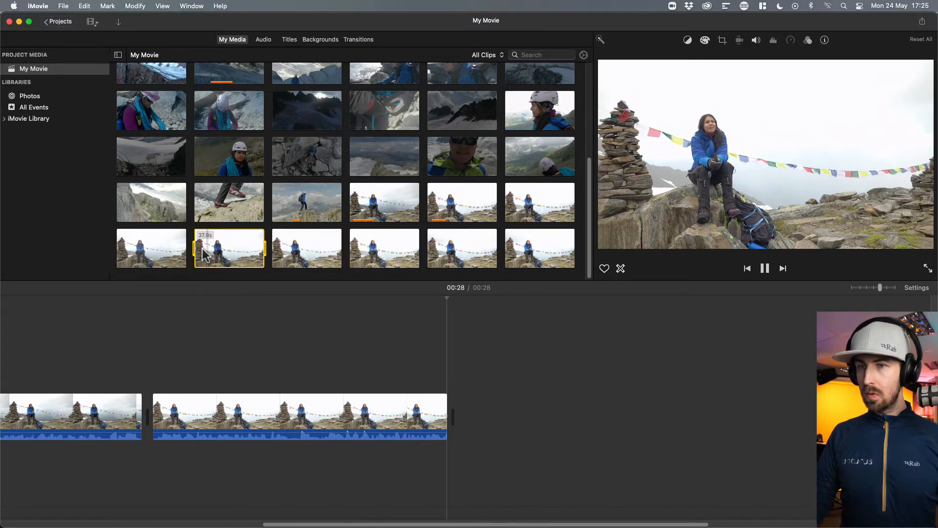
key("space")
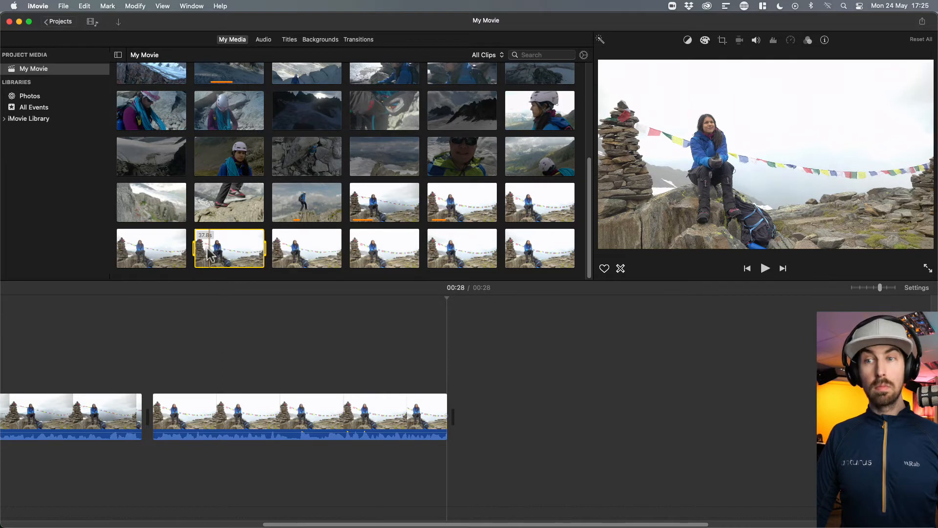
key("space")
key("space")
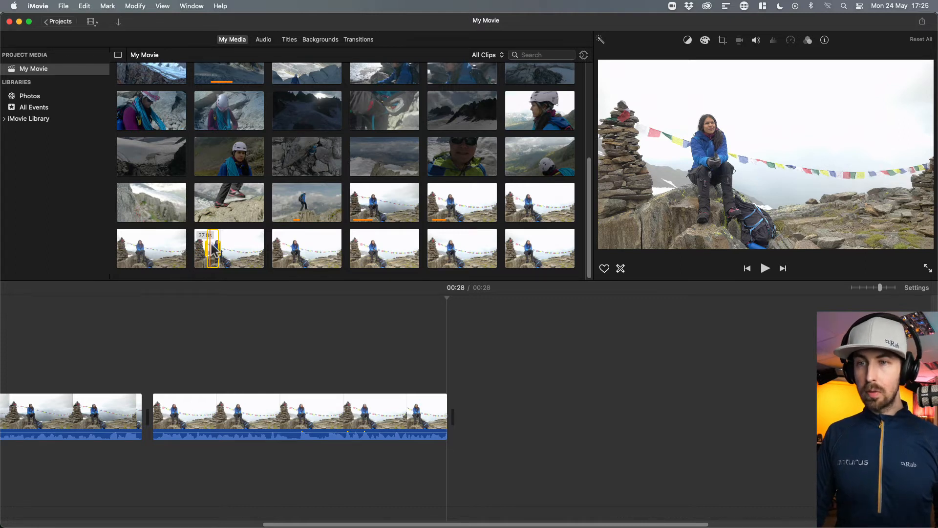
left_click_drag(213, 248, 465, 391)
- Play across the cut into the last interview clip, trim its start to make it 6.2 seconds long, and replay it
key("space")
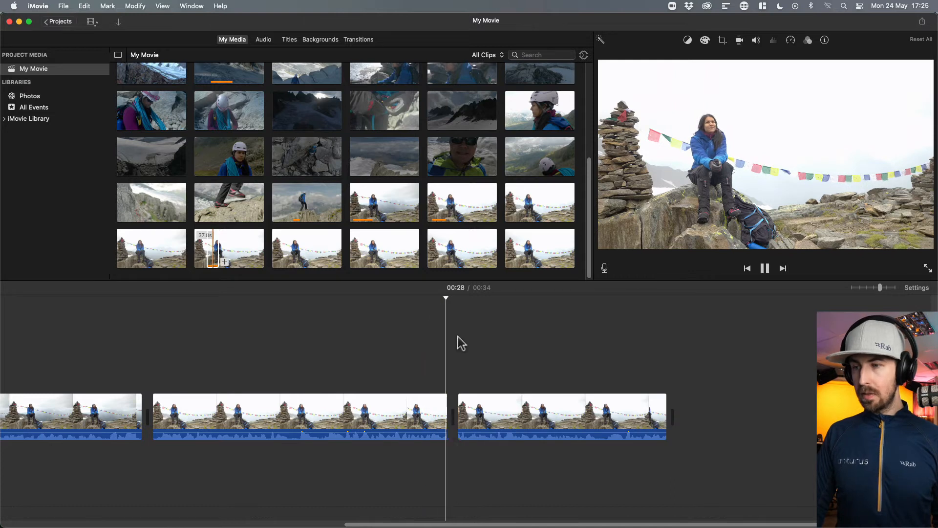
left_click(454, 334)
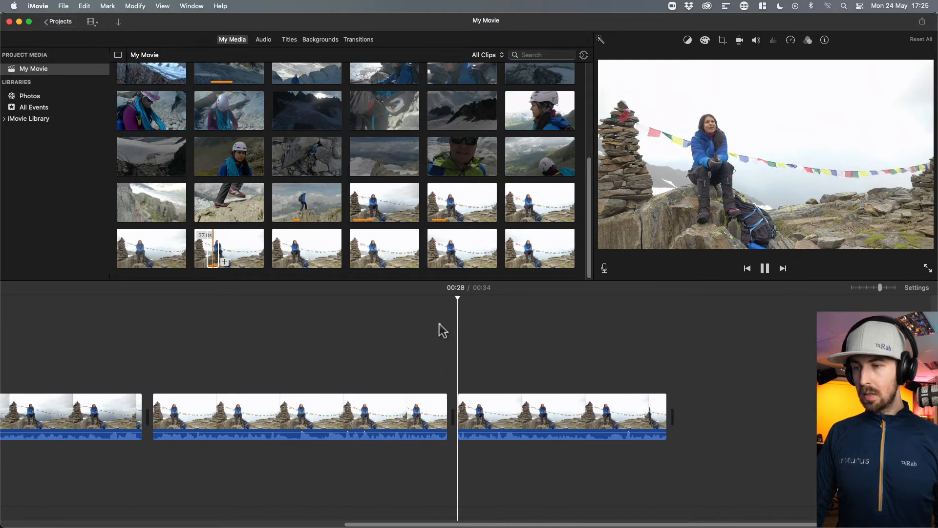
left_click(416, 326)
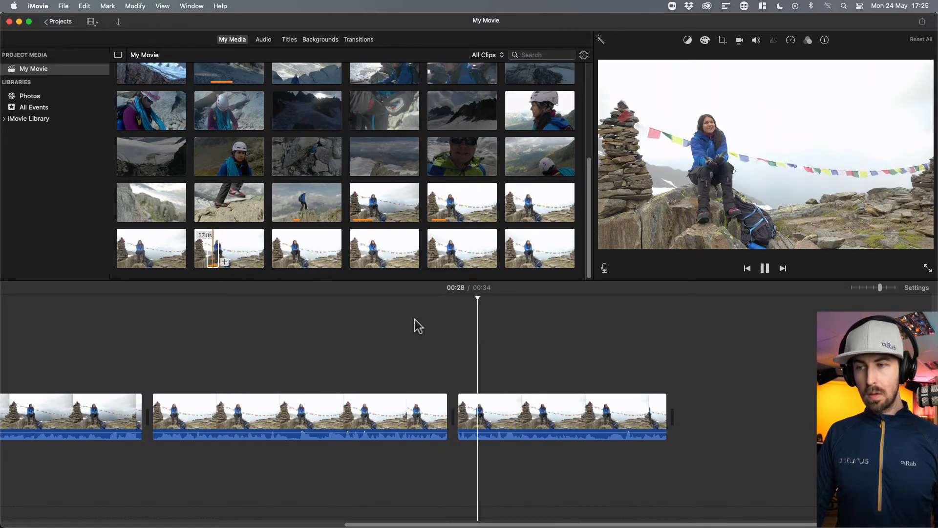
key("space")
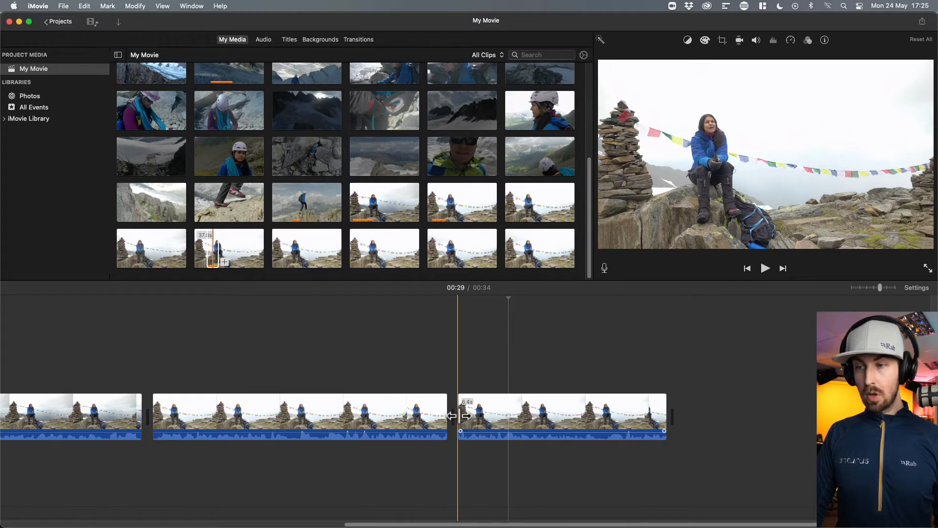
left_click_drag(461, 416, 465, 408)
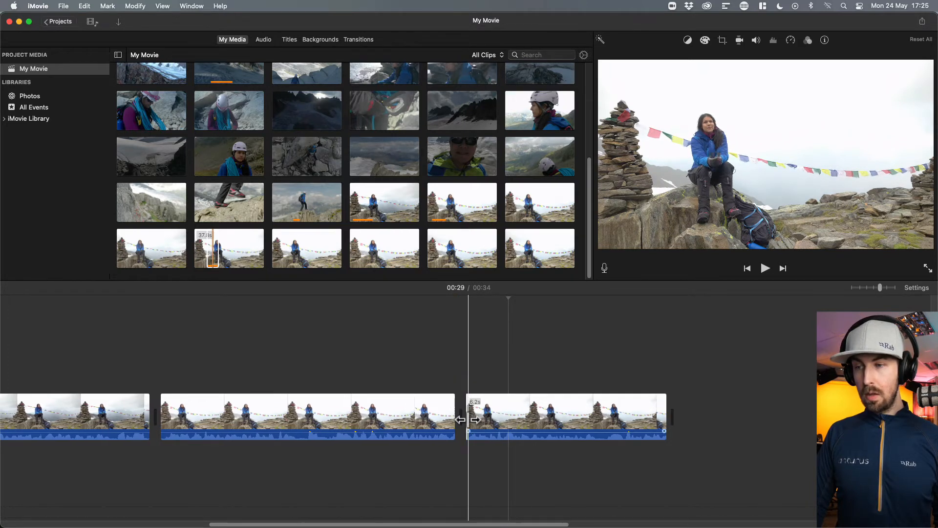
key("space")
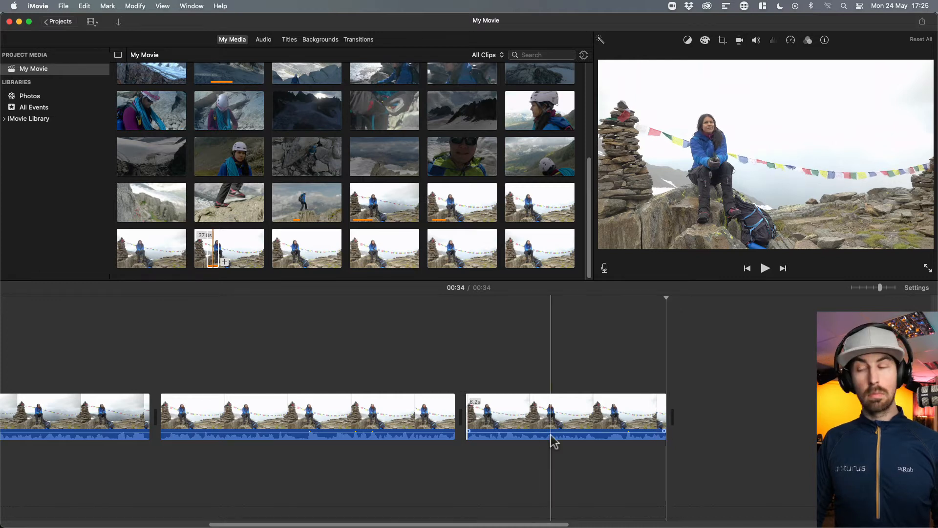
- Trim a little off the end of the last interview clip, working at a closer timeline scale, and play it
left_click_drag(880, 287, 894, 288)
left_click_drag(665, 417, 644, 418)
left_click(439, 423)
key("space")
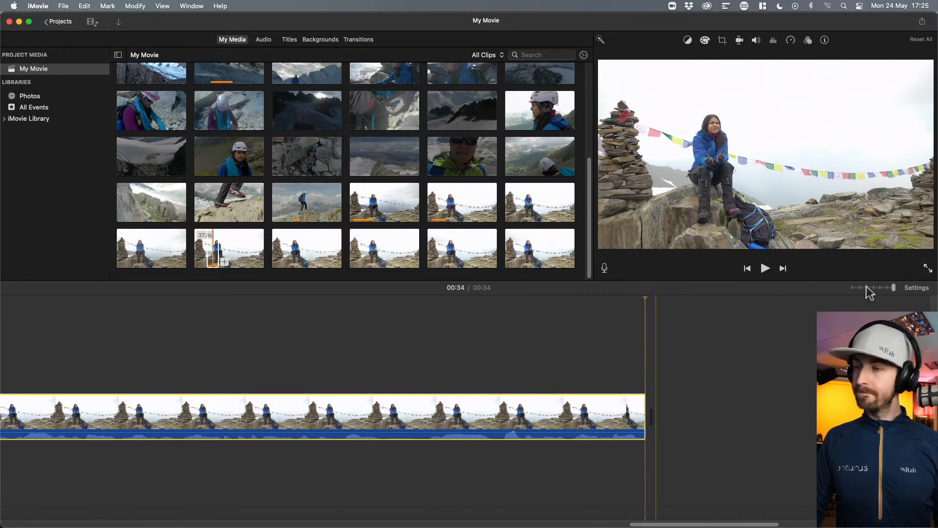
left_click_drag(894, 288, 876, 293)
- Preview the 50.7-second interview clip and add its opening 23.8-second section to the timeline's end
left_click(363, 258)
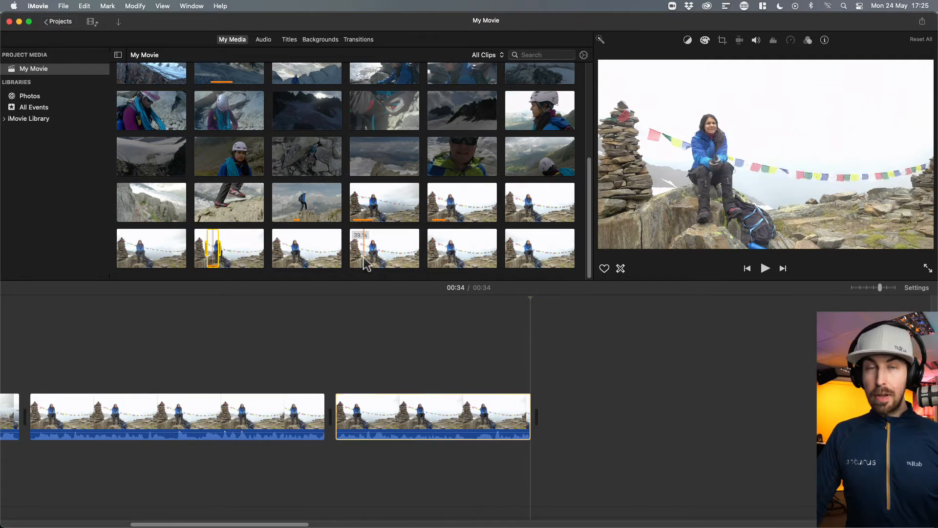
left_click(284, 253)
key("space")
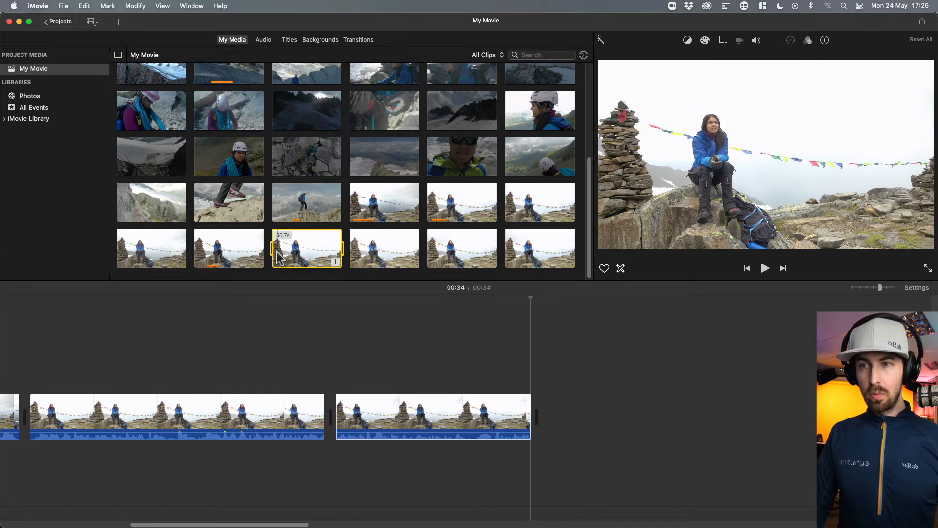
key("space")
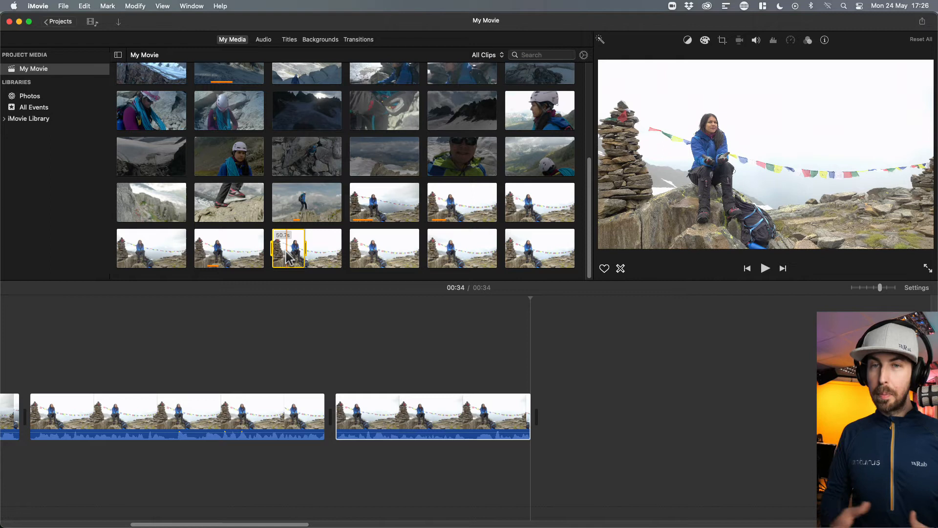
left_click_drag(290, 255, 537, 407)
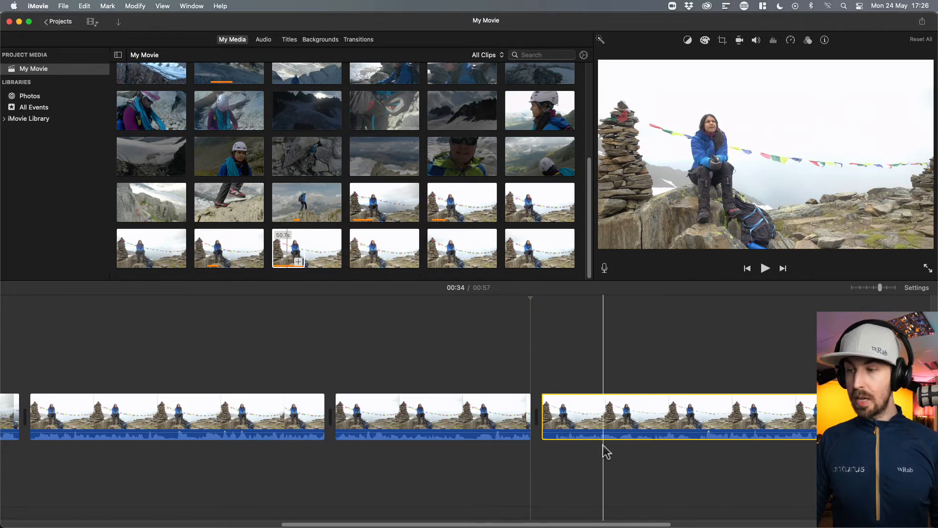
- Play through the newly added 23.8-second interview clip and split it at 00:48
left_click(539, 318)
key("space")
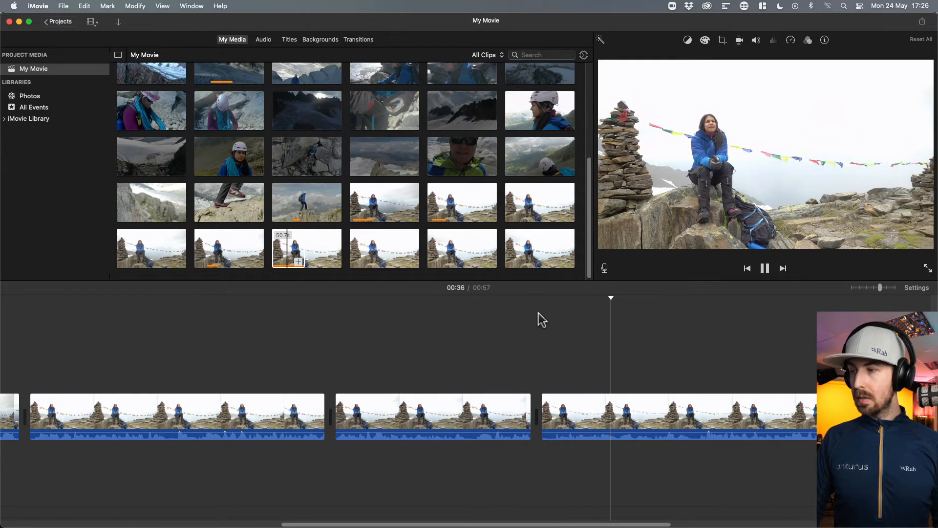
key("space")
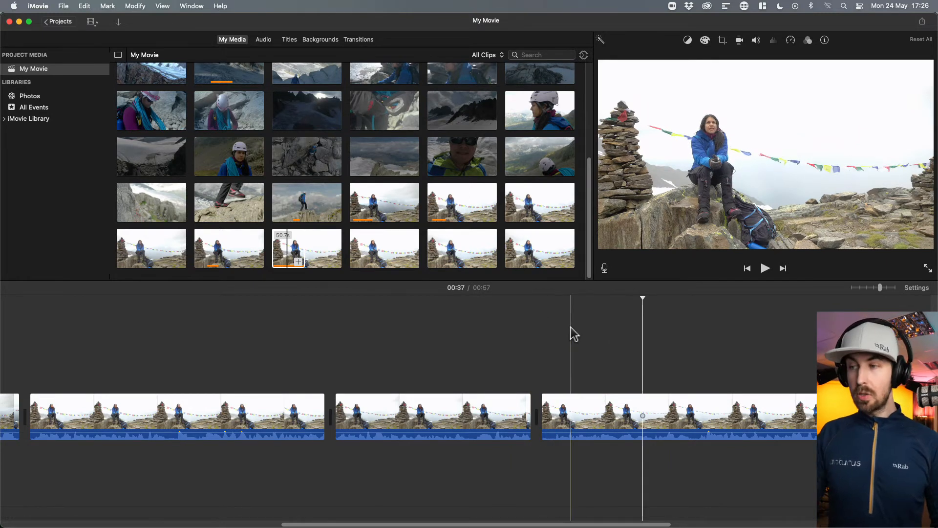
key("space")
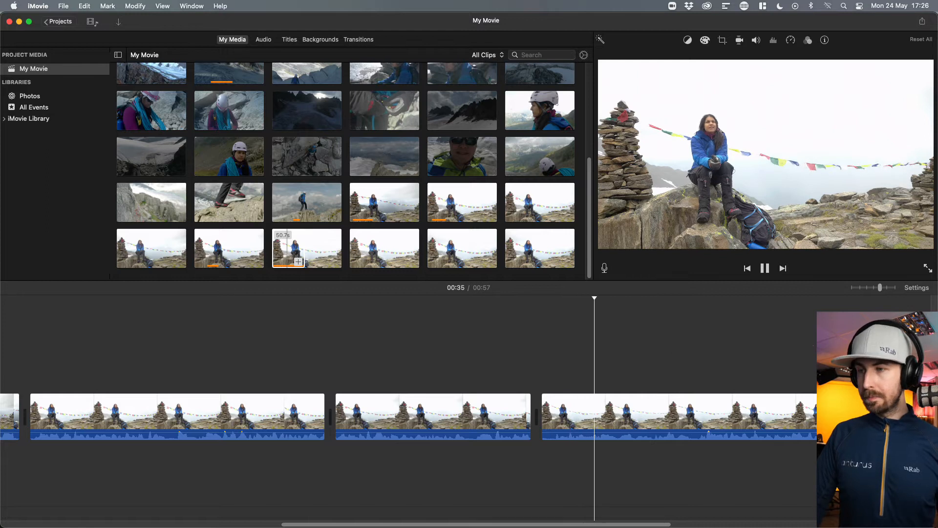
left_click_drag(881, 286, 874, 287)
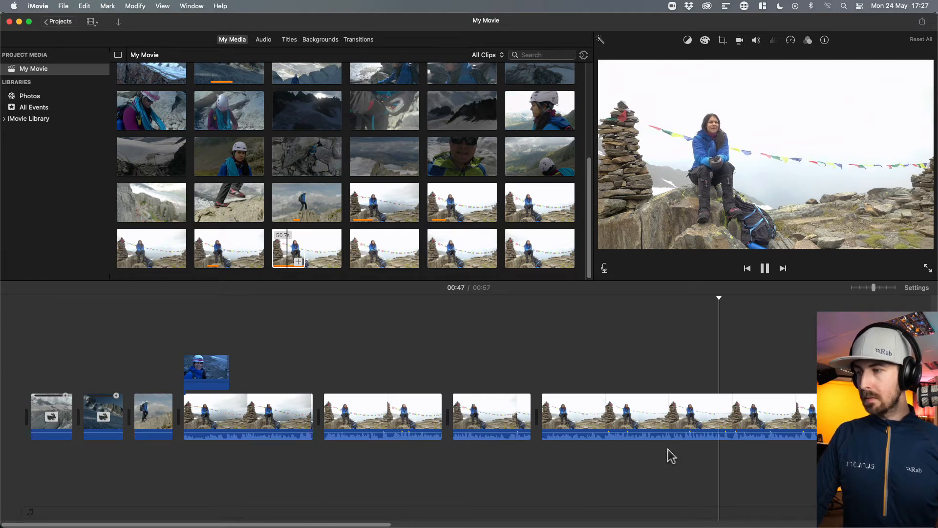
key("space")
left_click(733, 428)
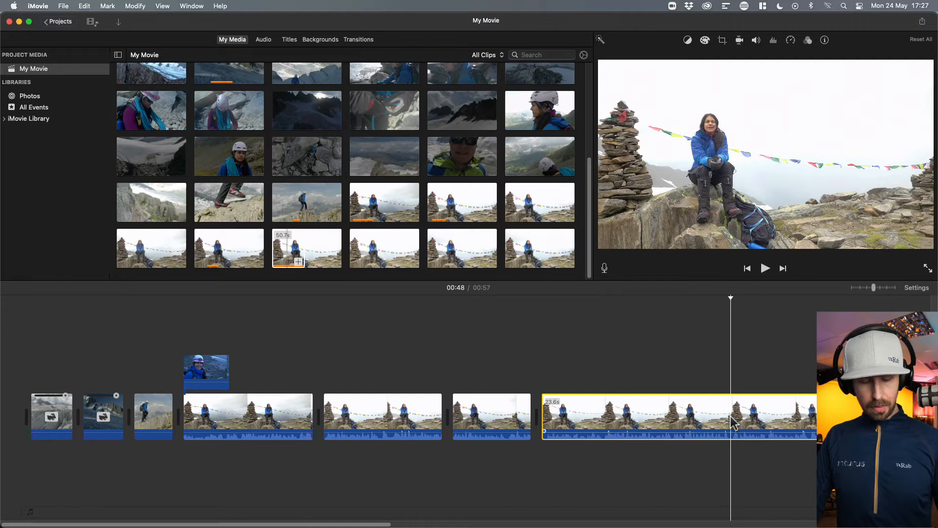
key("super+b")
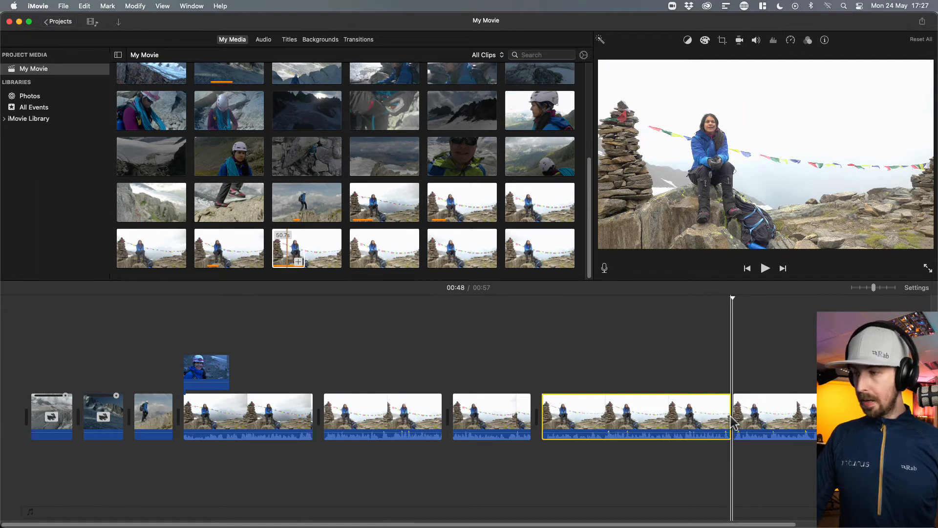
- Find the end of the opening remark in the 14.5-second piece, split it there at about 00:37, and delete the 12.0-second middle section
left_click(628, 417)
key("space")
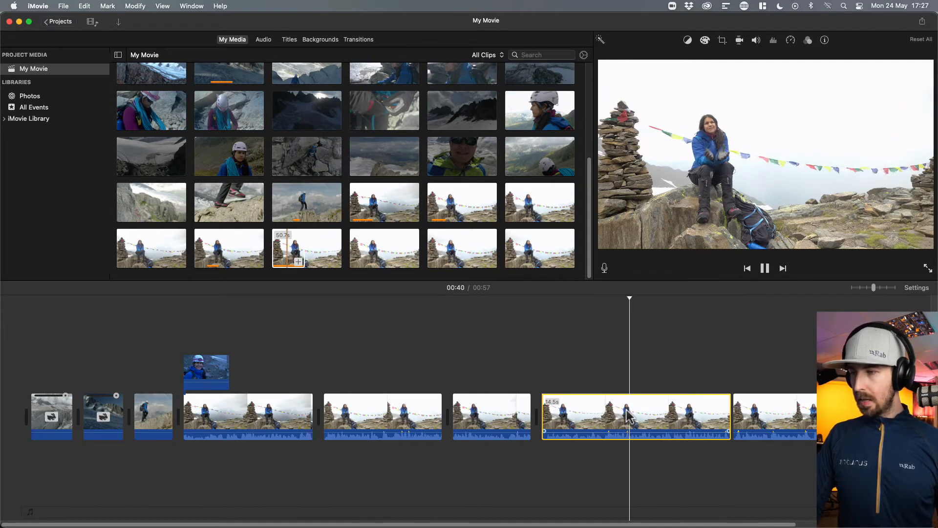
left_click(602, 409)
left_click(585, 410)
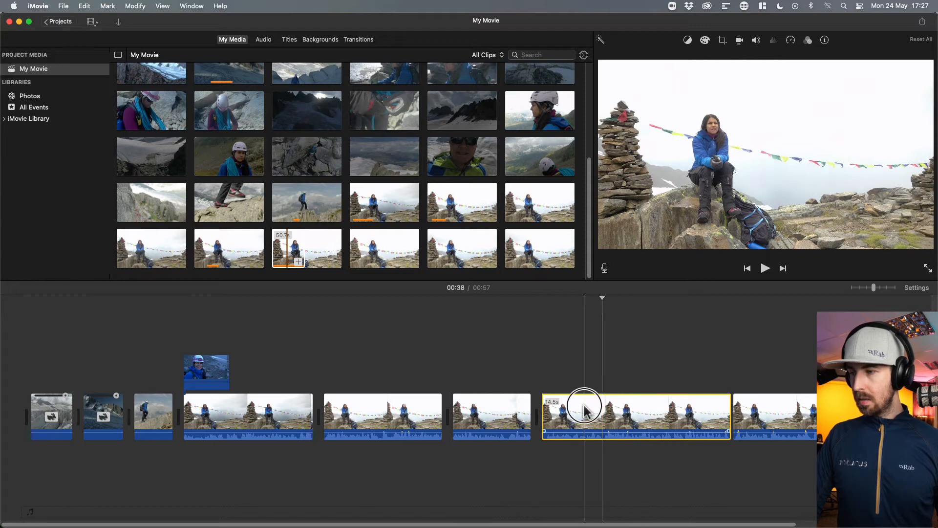
key("space")
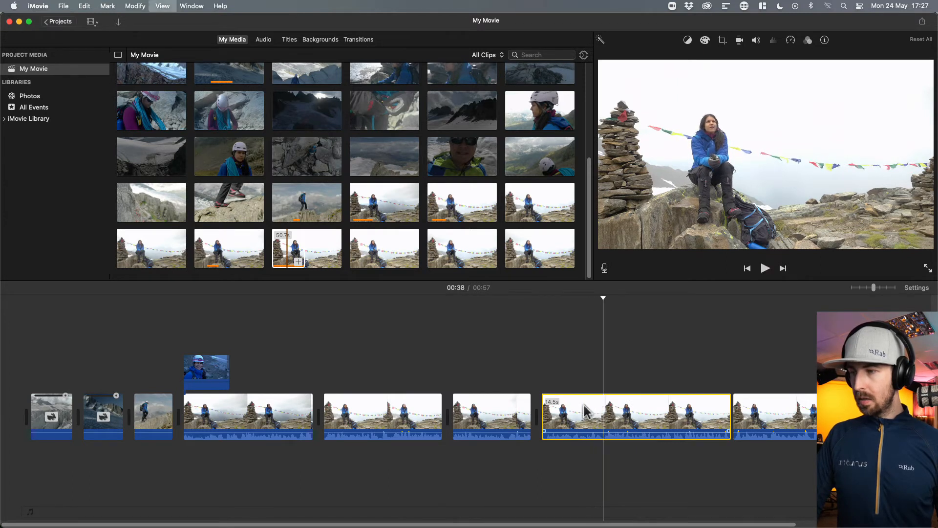
left_click(575, 406)
key("space")
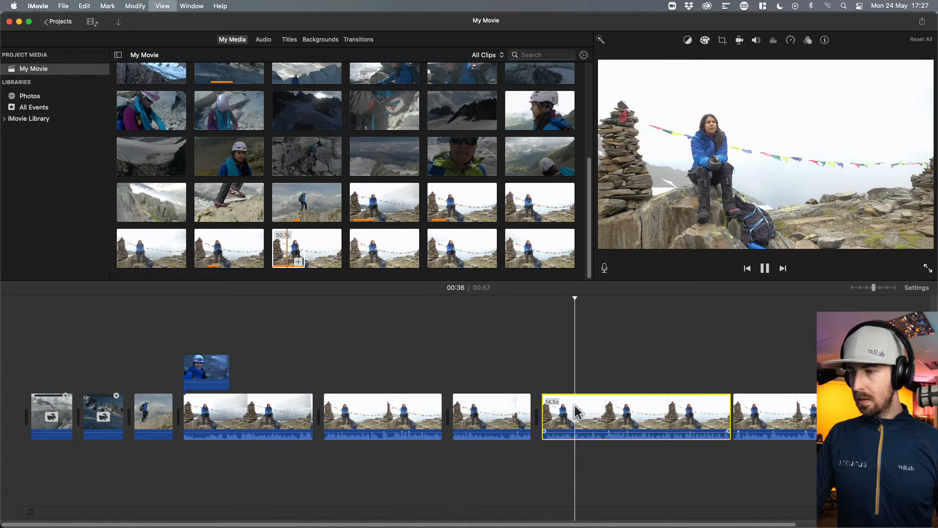
key("space")
left_click(573, 412)
key("space")
key("space")
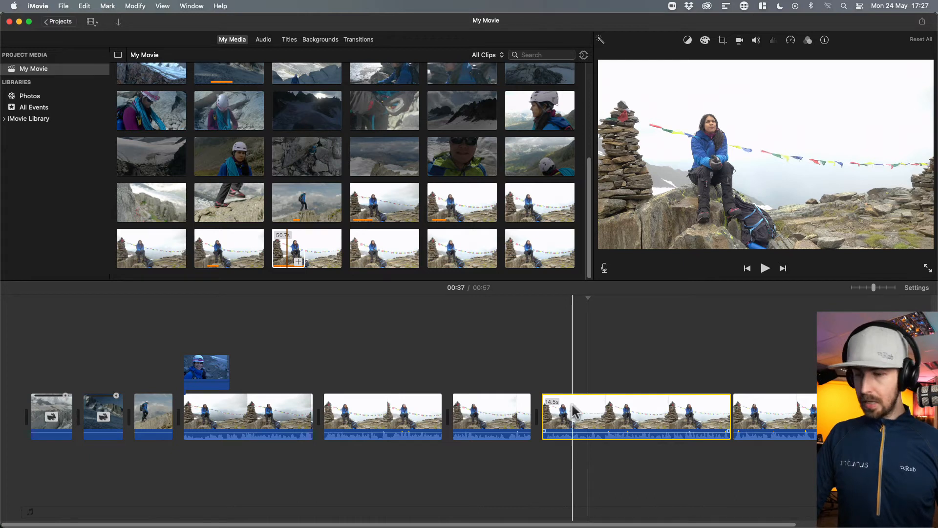
key("super+b")
left_click(613, 415)
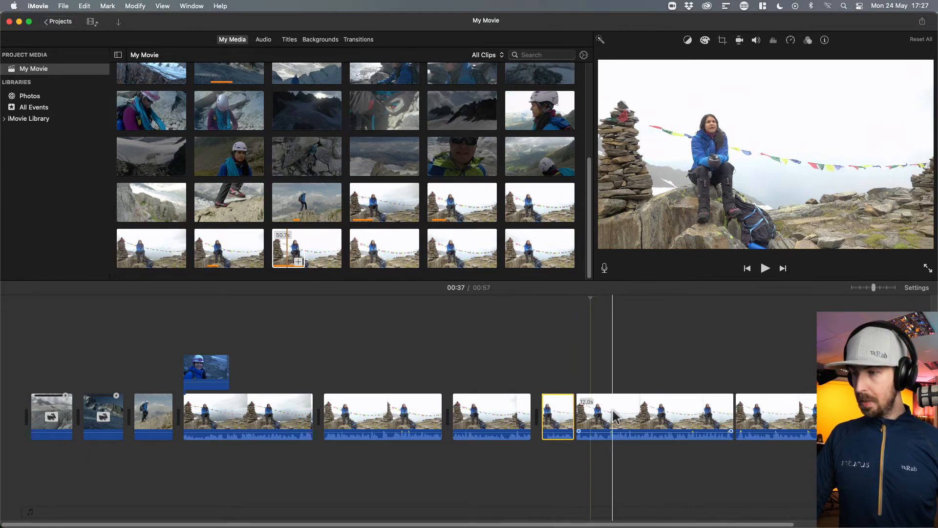
key("Delete")
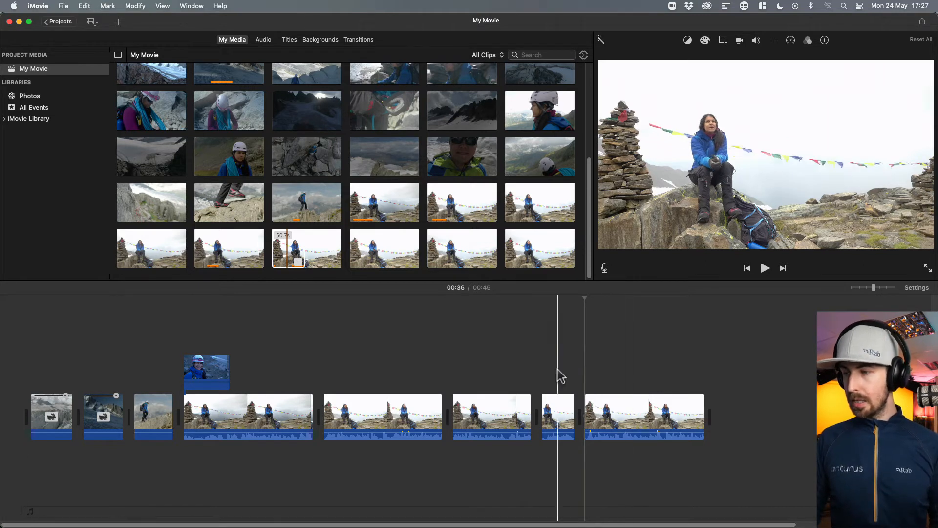
- Play across the new cut and extend the end of the short interview piece slightly, making the project 00:46 long
key("space")
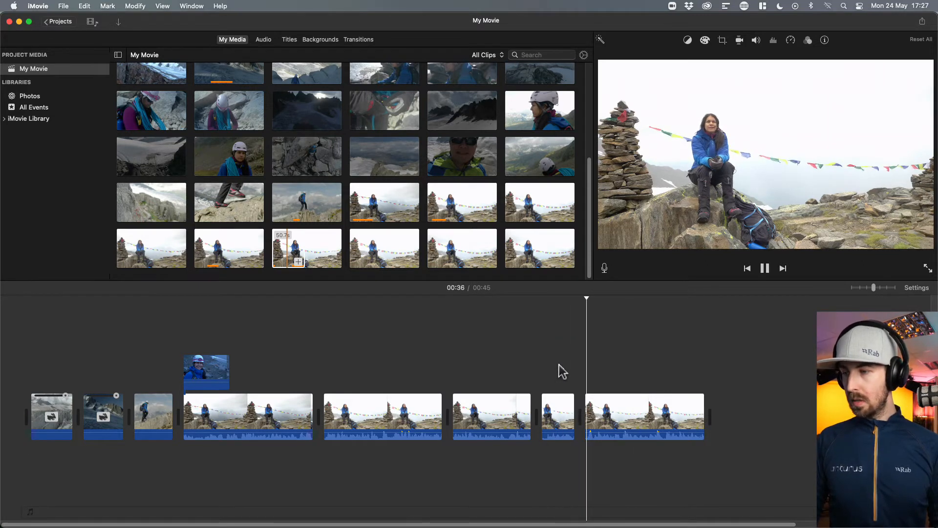
key("space")
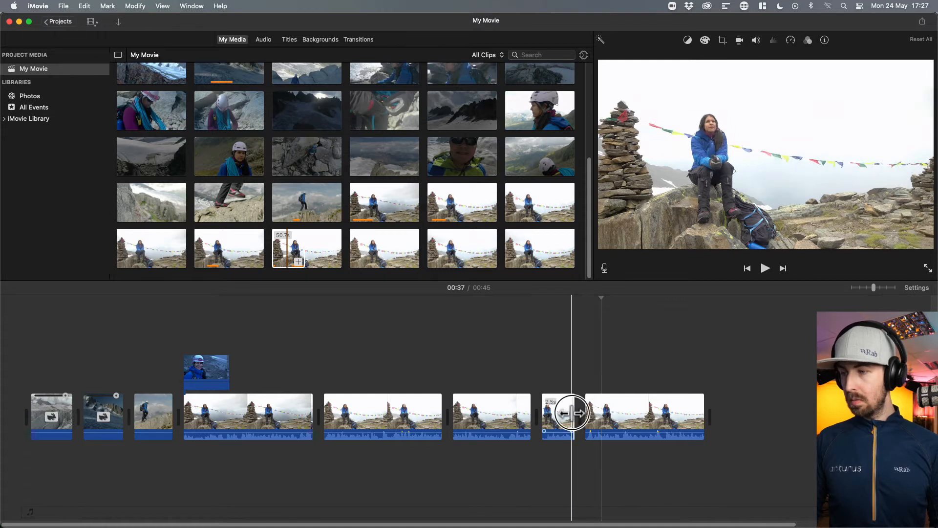
left_click_drag(575, 415, 577, 414)
key("space")
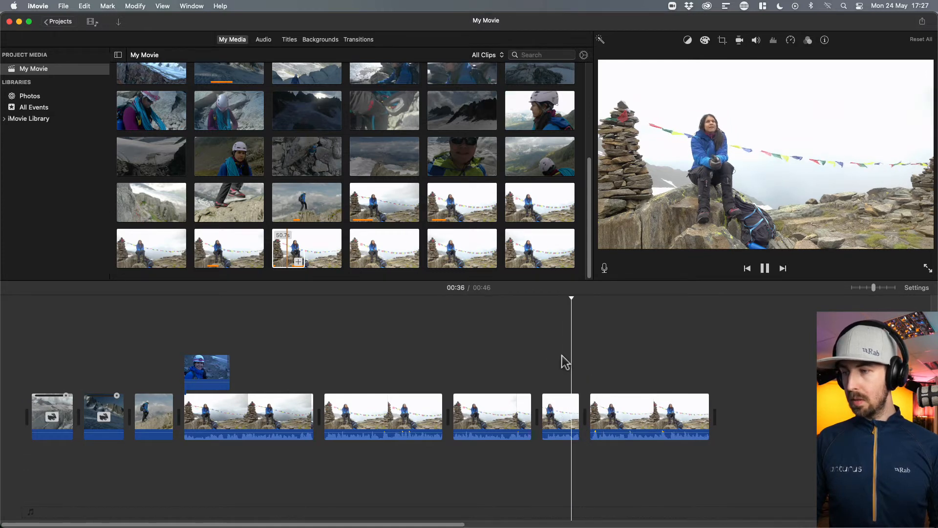
- Extend the end of the short interview piece a little further and play across the following cut to 00:39
key("space")
left_click_drag(578, 414, 587, 415)
key("space")
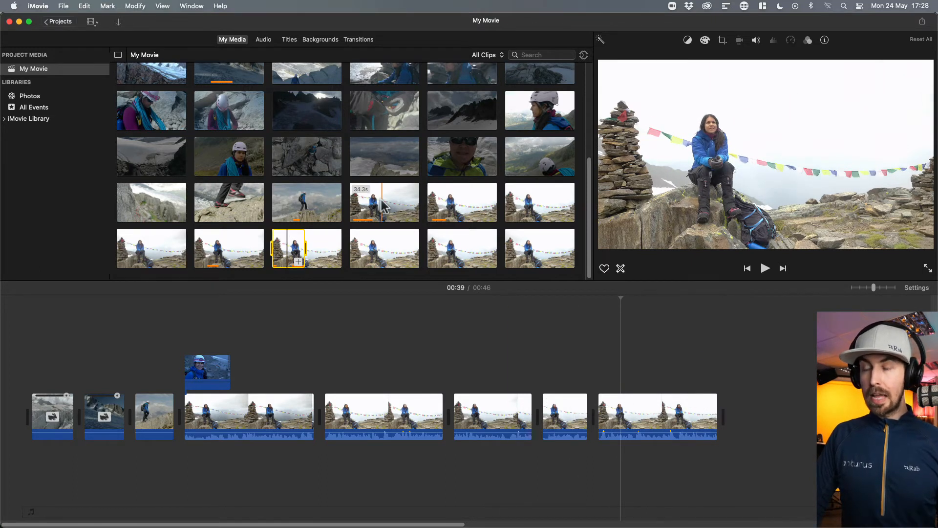
- Preview the 40.5-second boots-on-rock clip and insert a 3.7-second section of it after the second interview piece
left_click(230, 213)
key("space")
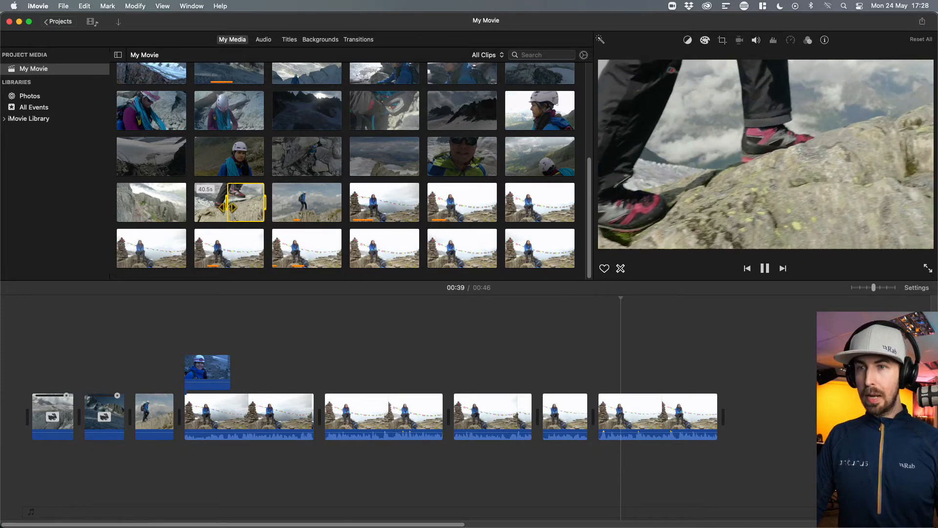
left_click(230, 210)
left_click_drag(229, 215, 448, 415)
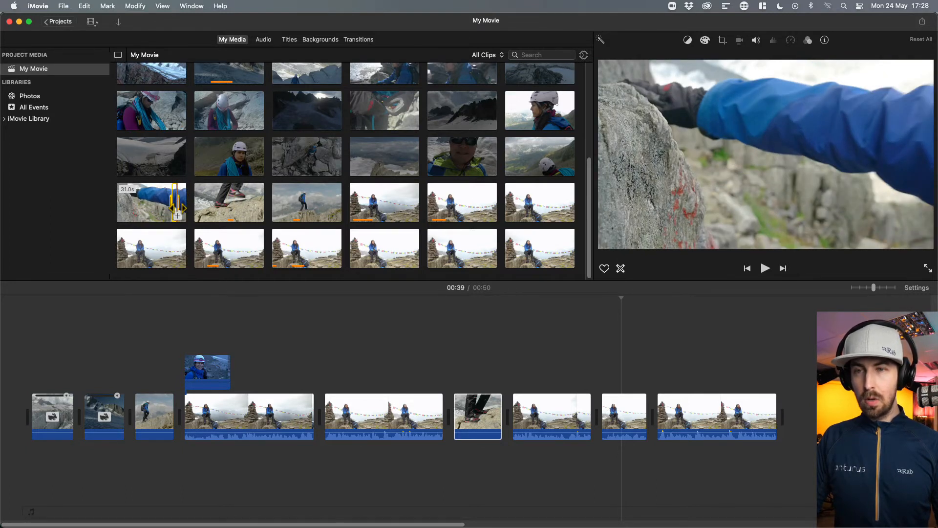
- Add a short section of the 31.0-second gloved-hand climbing clip to the timeline and move it directly after the boots clip
left_click(178, 215)
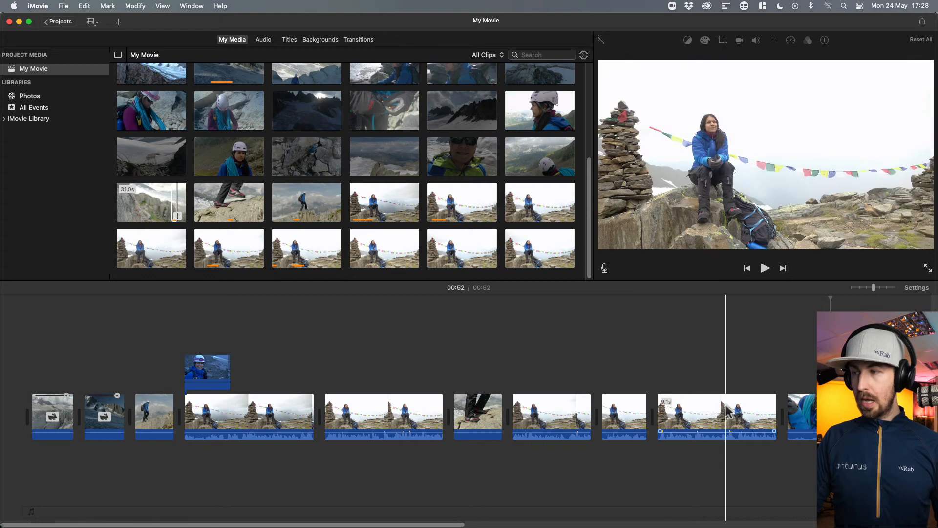
left_click_drag(796, 416, 520, 420)
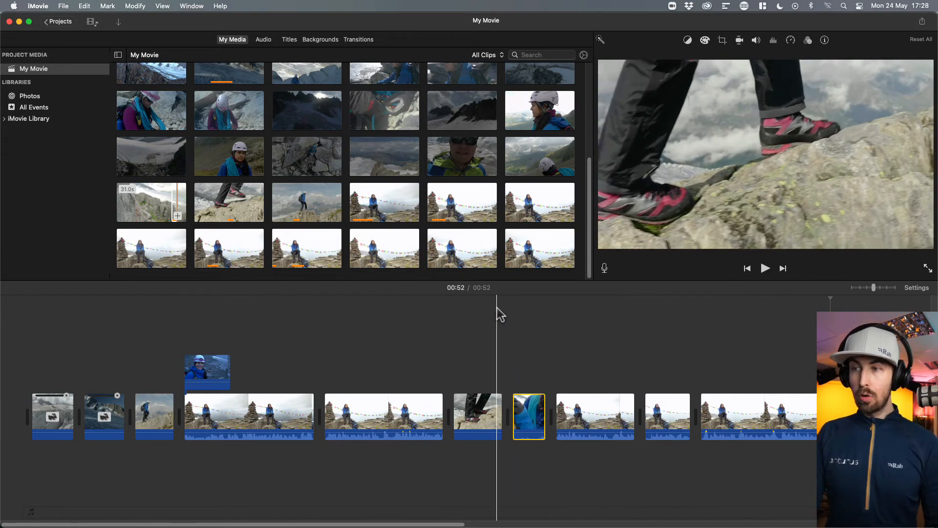
- Add a section of the 1.3-minute mountain ridge clip and a short section of the 40.0-second glacier lookout clip to the timeline's end
left_click(350, 232)
scroll(350, 228, "up", 4)
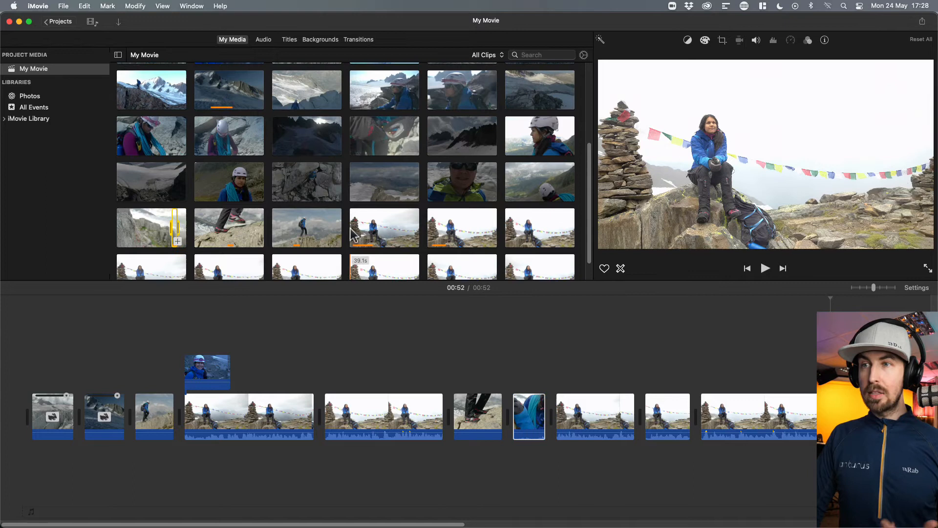
scroll(353, 235, "up", 2)
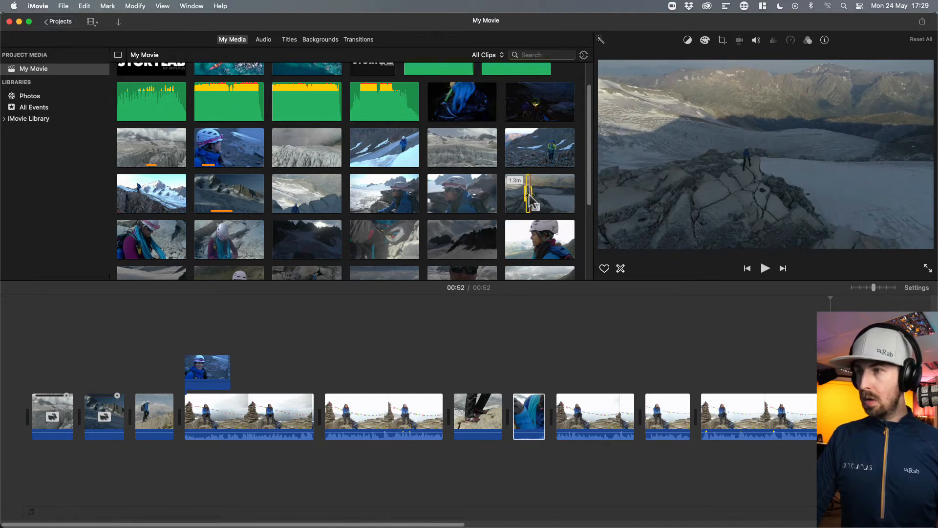
key("e")
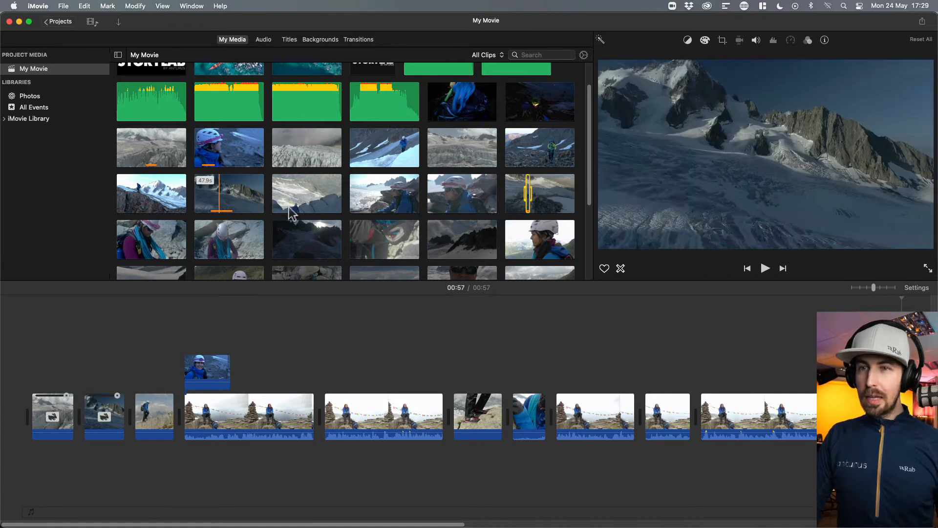
left_click(332, 207)
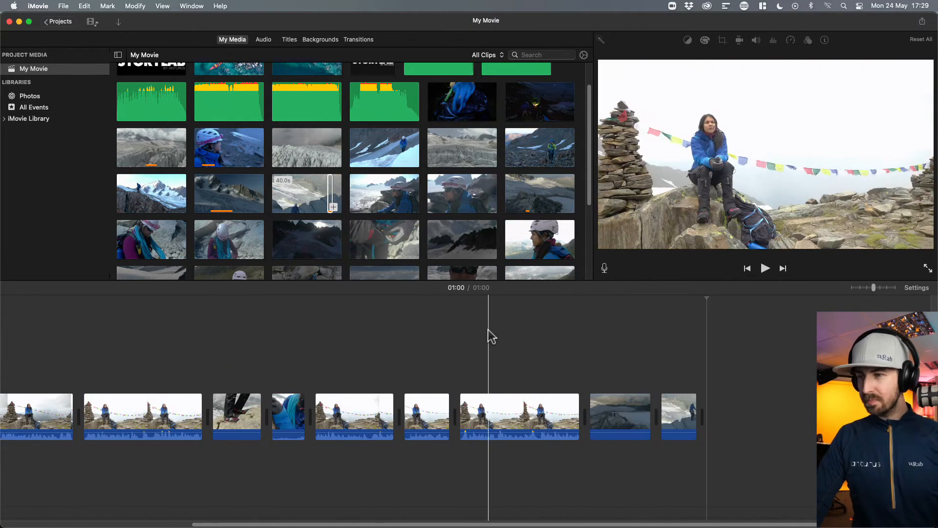
- Play through the timeline's closing clips and its opening, and show the sound effects library
key("space")
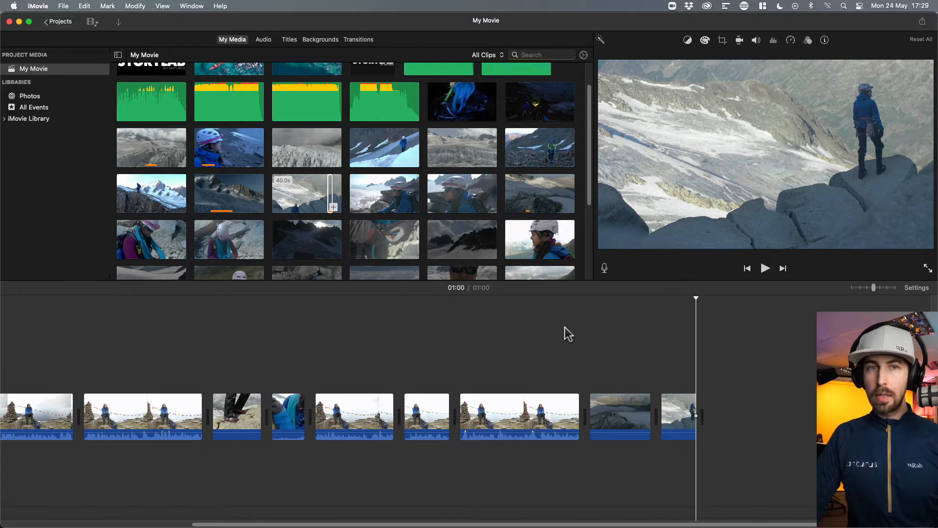
key("space")
key("space")
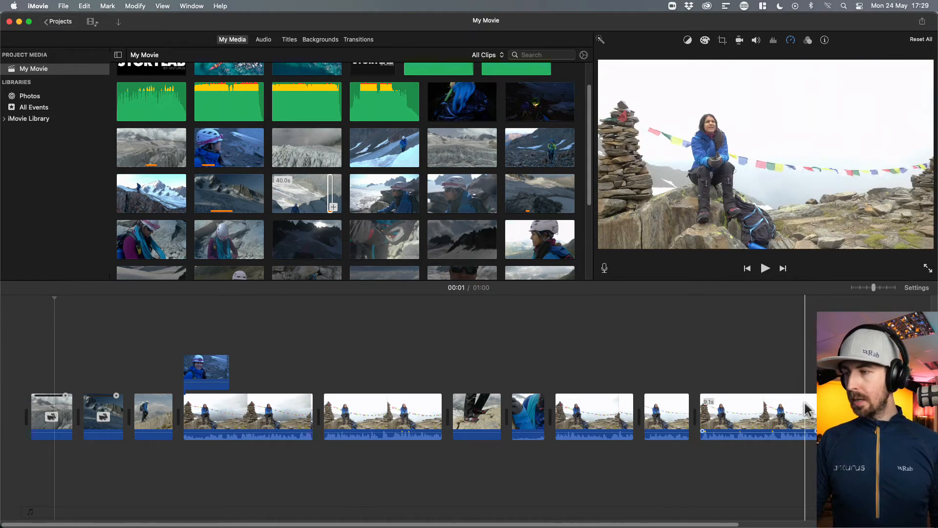
left_click(263, 40)
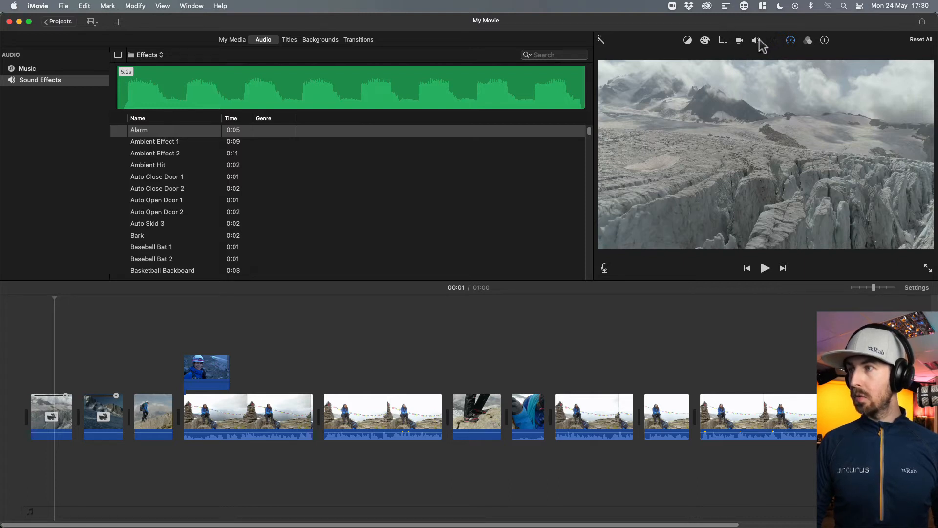
- Listen to the first interview clip and lower its volume to 52%
left_click(757, 41)
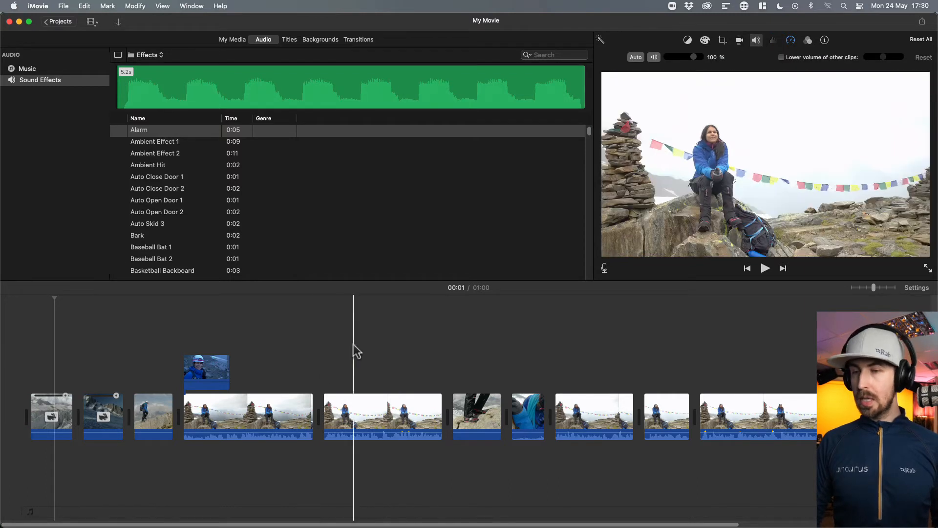
left_click(263, 408)
key("space")
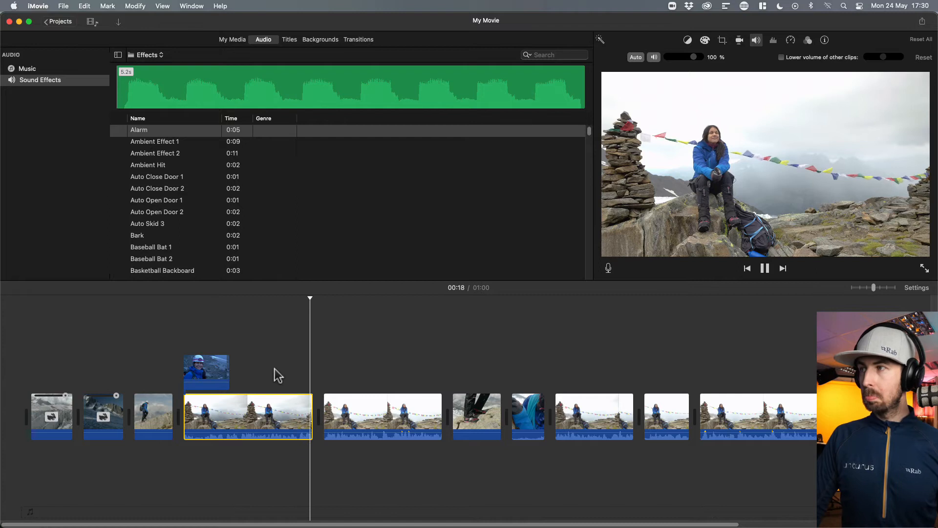
key("space")
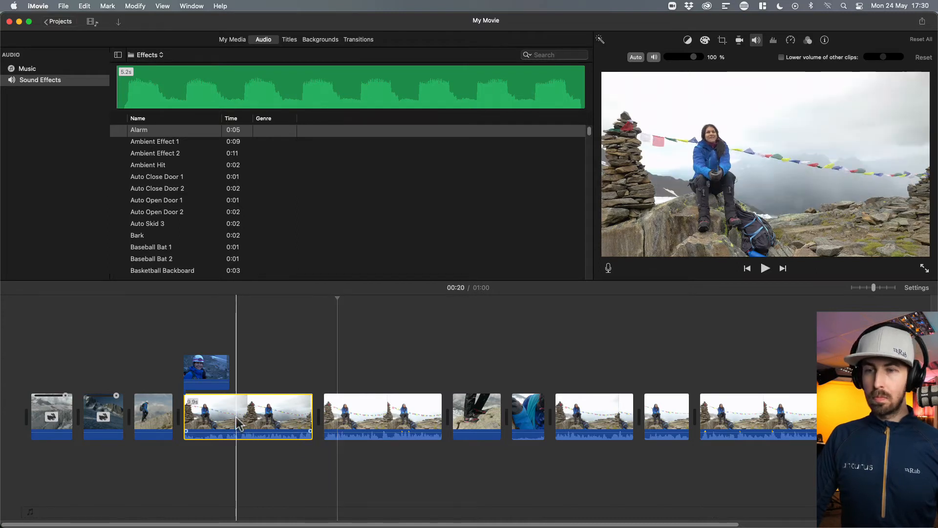
left_click_drag(693, 57, 679, 59)
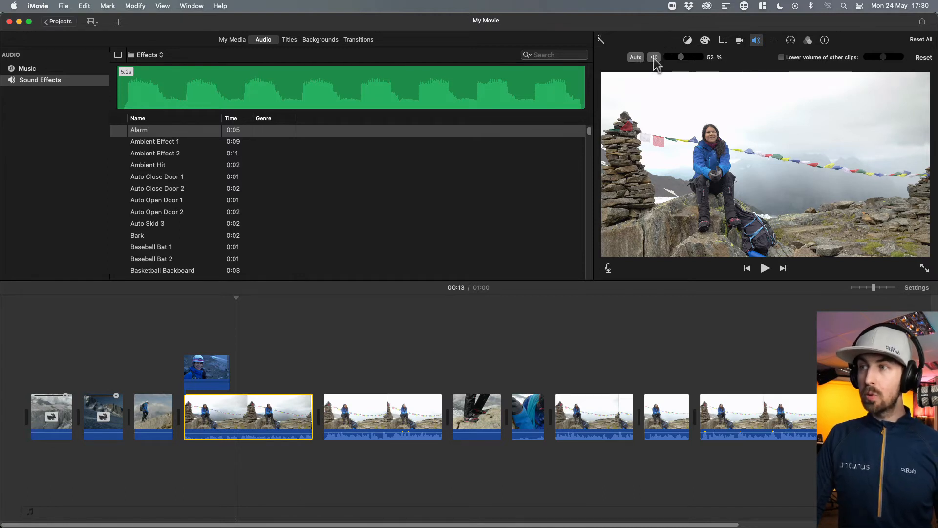
left_click(654, 57)
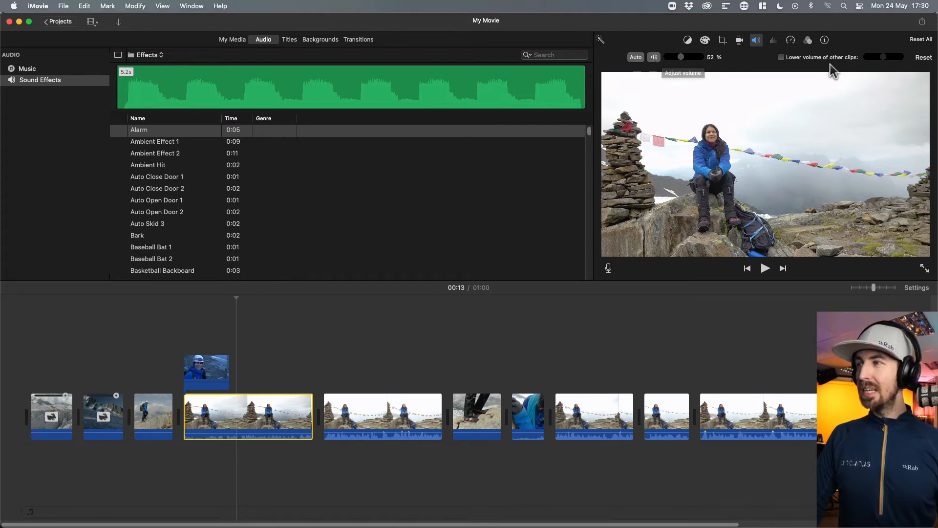
- Play back the quieter first interview clip and try adjusting its volume line directly in the timeline
left_click(240, 332)
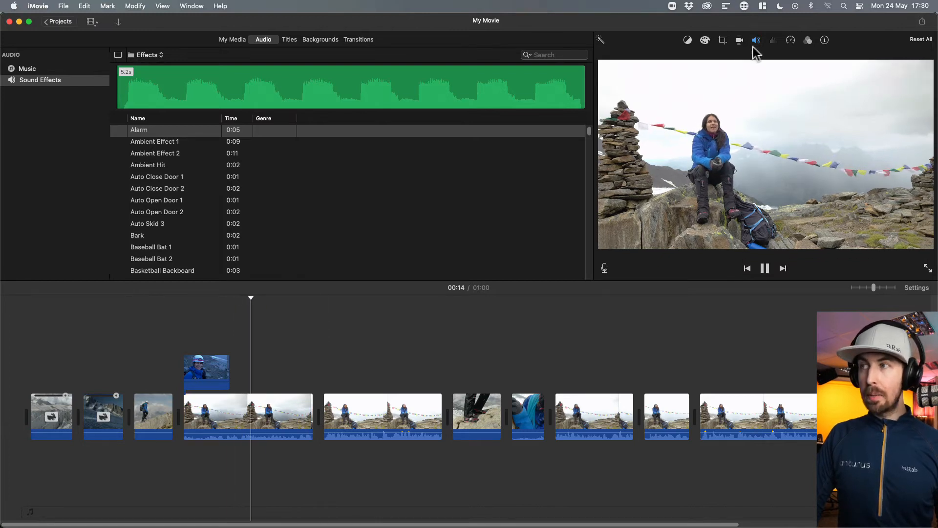
key("space")
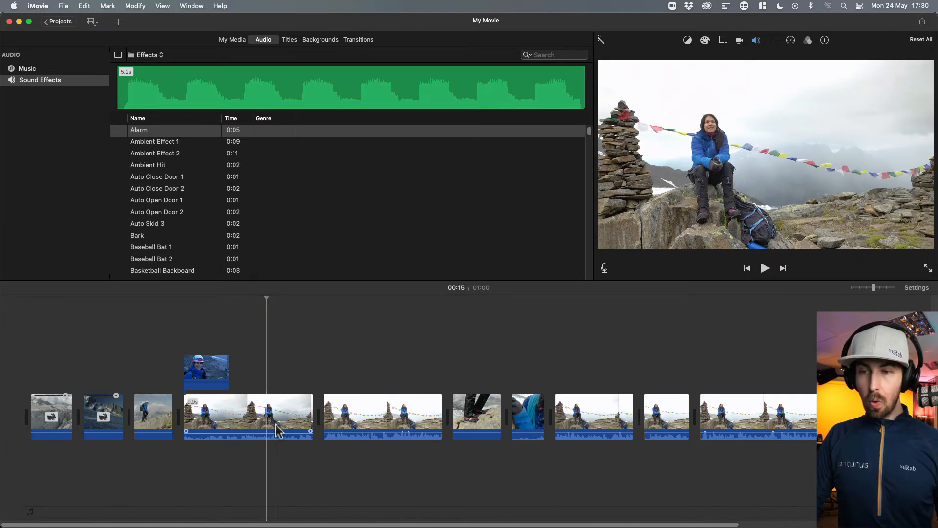
left_click_drag(274, 436, 274, 435)
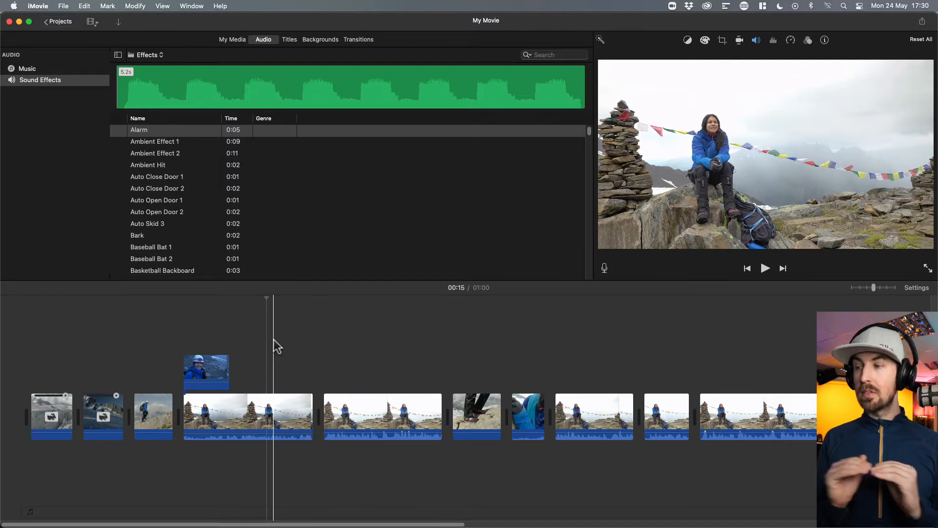
key("space")
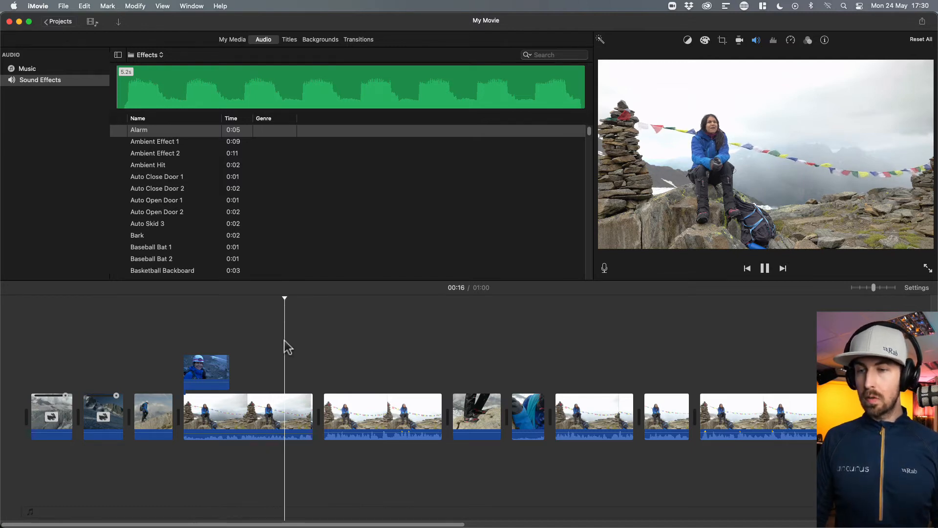
- Set the first interview clip's volume to 100% and play across the cut into the second interview clip
left_click(264, 408)
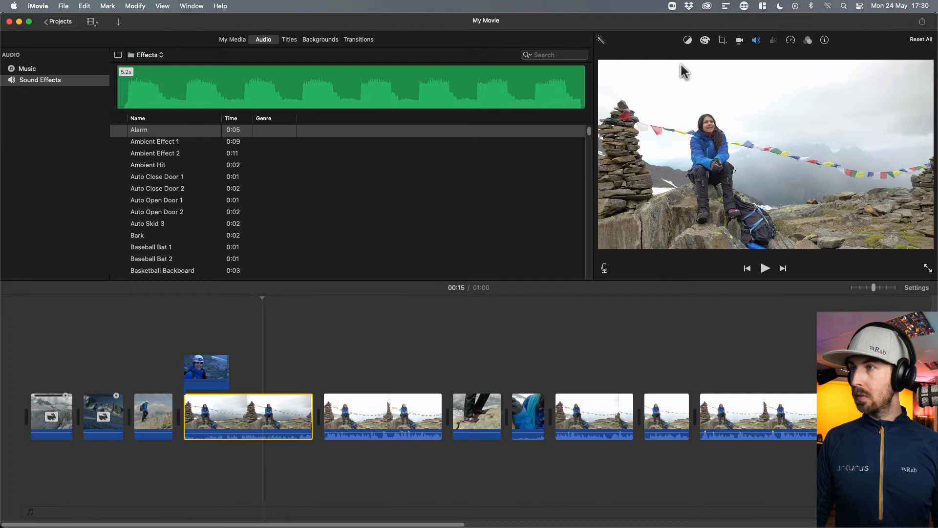
left_click(756, 40)
left_click_drag(680, 60, 693, 64)
key("space")
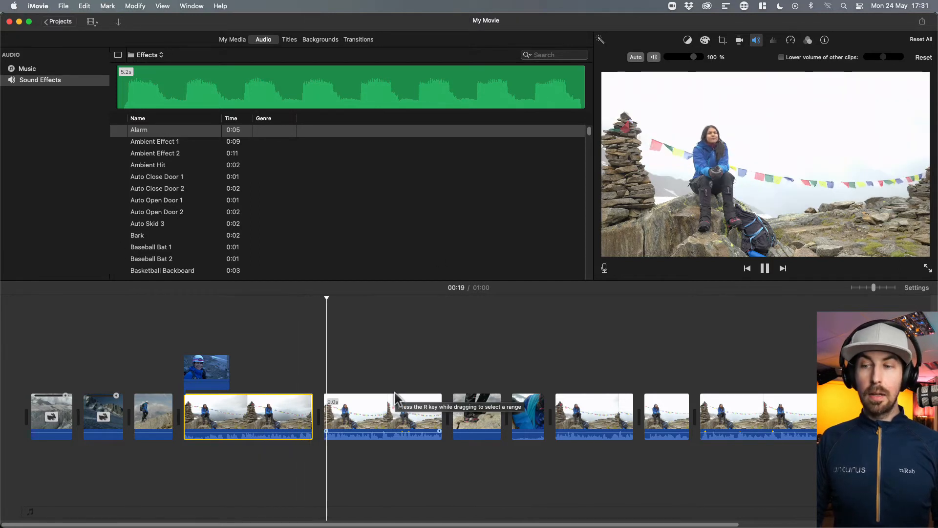
key("space")
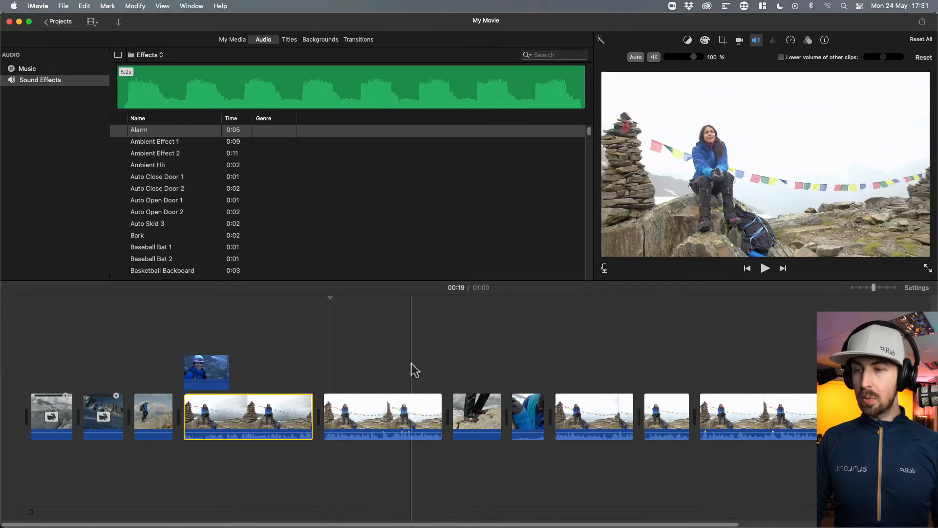
- Enlarge the timeline around 00:25 and try raising the second interview clip's volume line
left_click(403, 369)
left_click(884, 288)
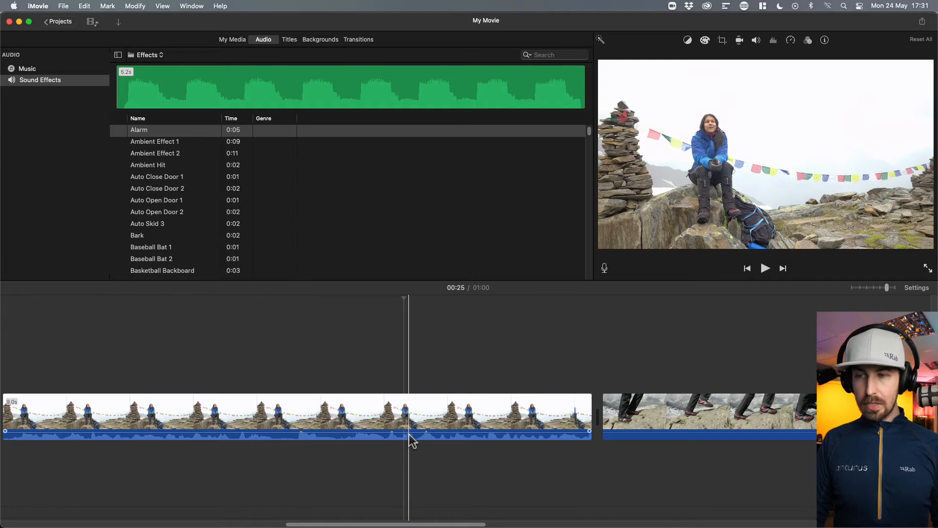
left_click_drag(412, 434, 413, 430)
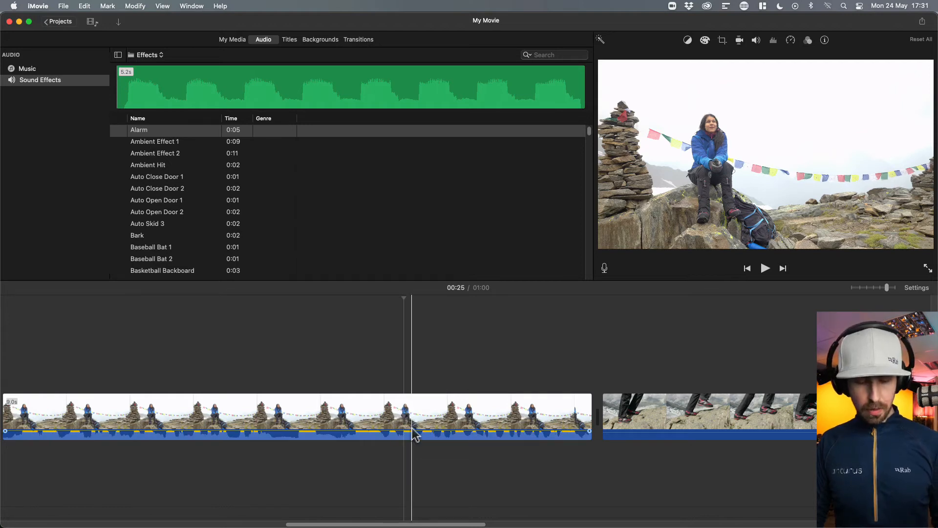
left_click(413, 434)
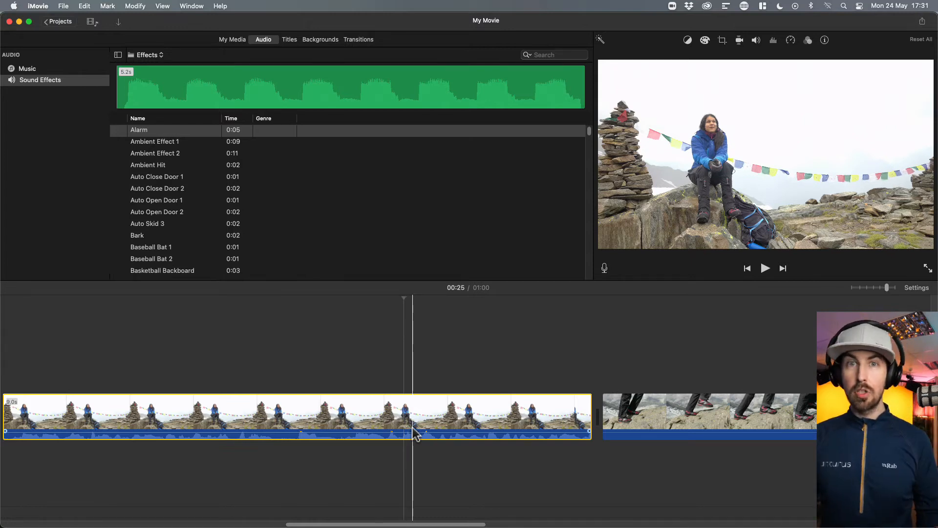
- Play on to the gloved-hand climbing clip, try silencing it with its volume line, and undo that change
key("space")
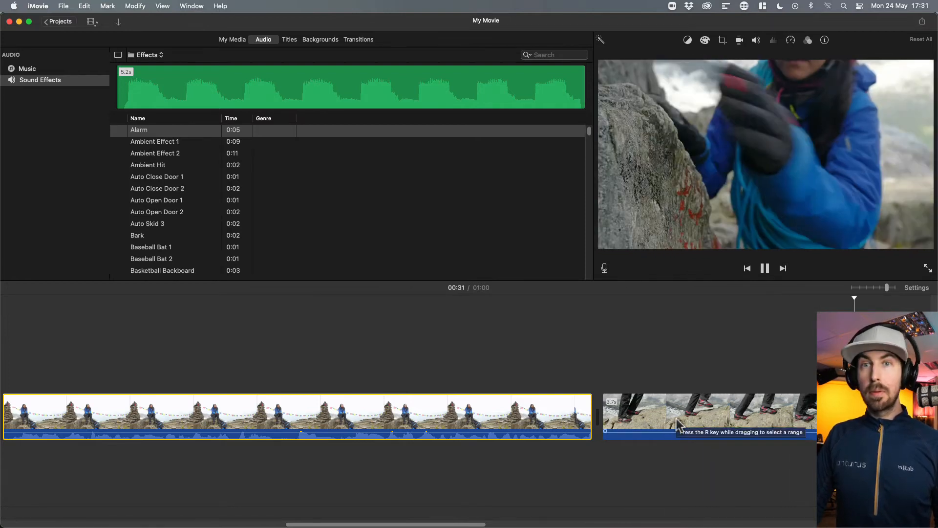
key("space")
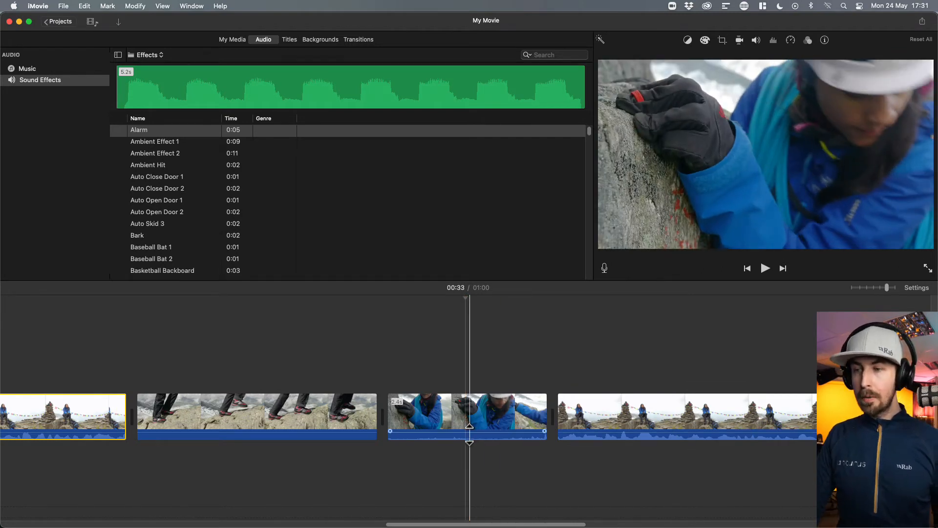
left_click_drag(468, 431, 471, 445)
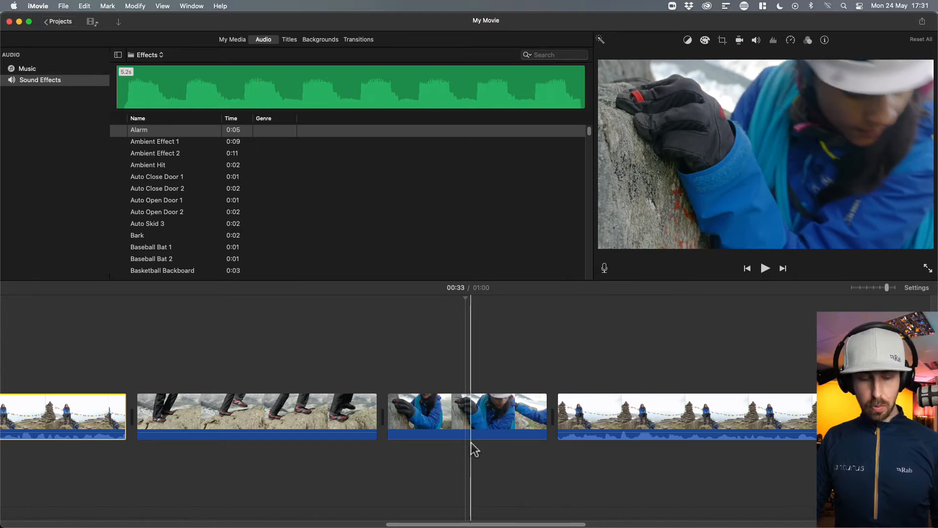
key("super+z")
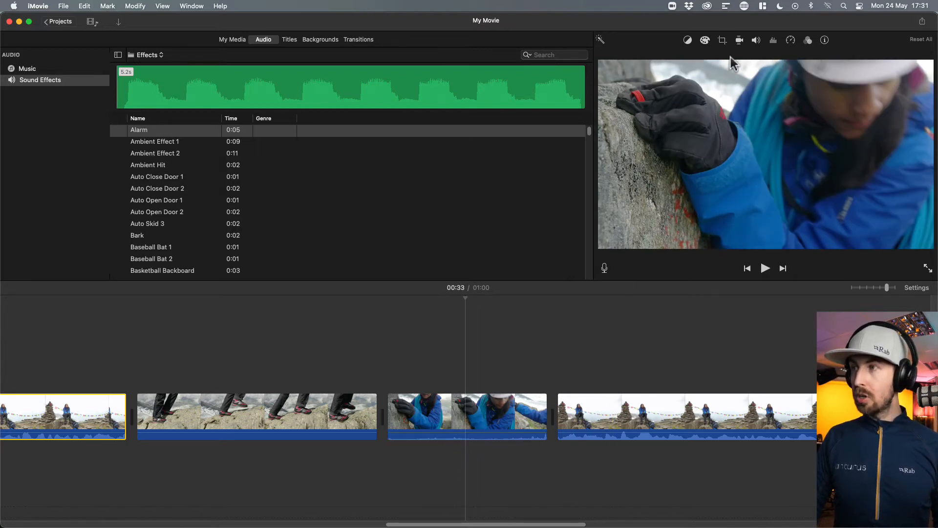
- Mute the selected second interview clip's audio
left_click(756, 40)
left_click(655, 58)
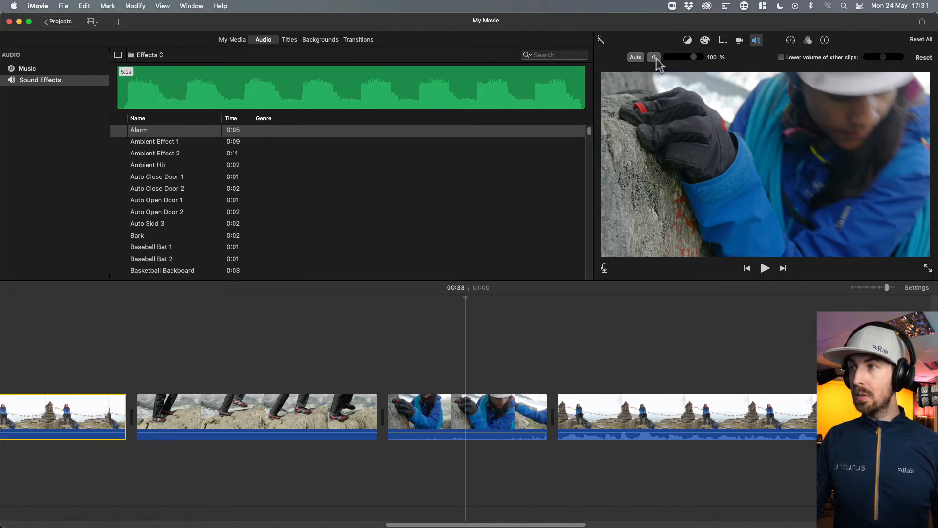
- Detach the gloved-hand climbing clip's audio and delete it, keeping the video in place
left_click(484, 411)
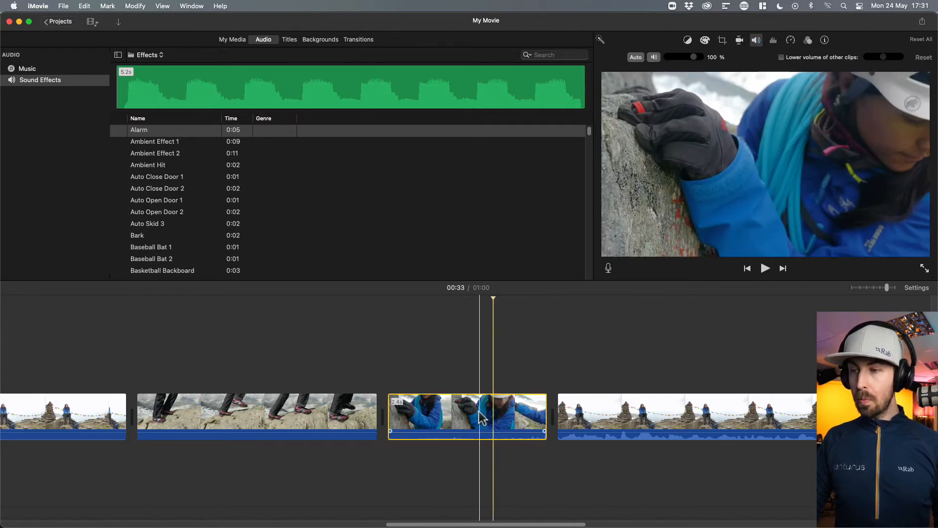
right_click(483, 412)
left_click(496, 441)
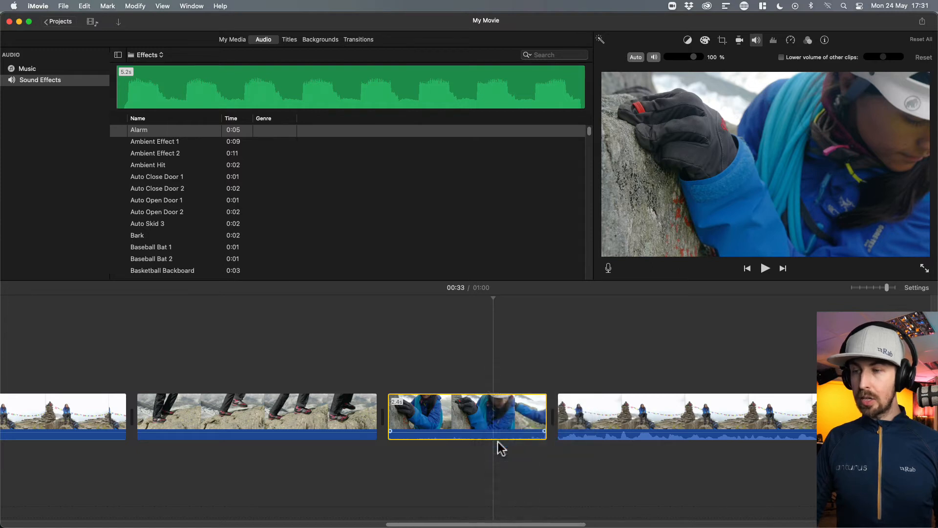
key("Delete")
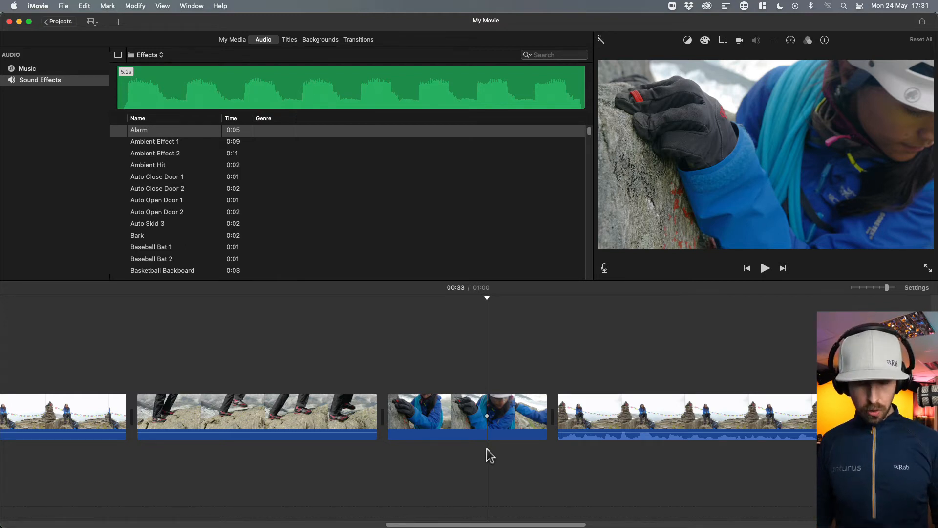
- Undo the removal of the gloved-hand climbing clip's audio and slightly trim the start of the interview clip that follows it
key("super+z")
key("super+z")
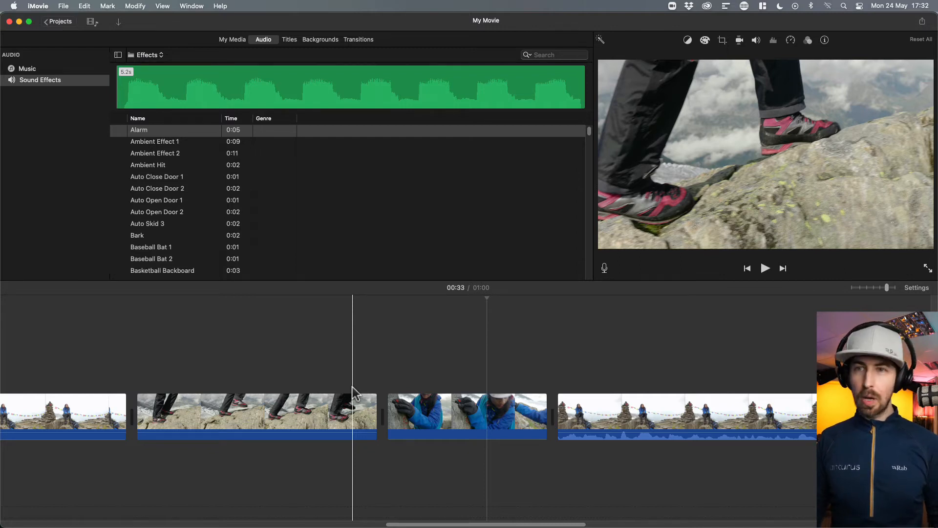
key("space")
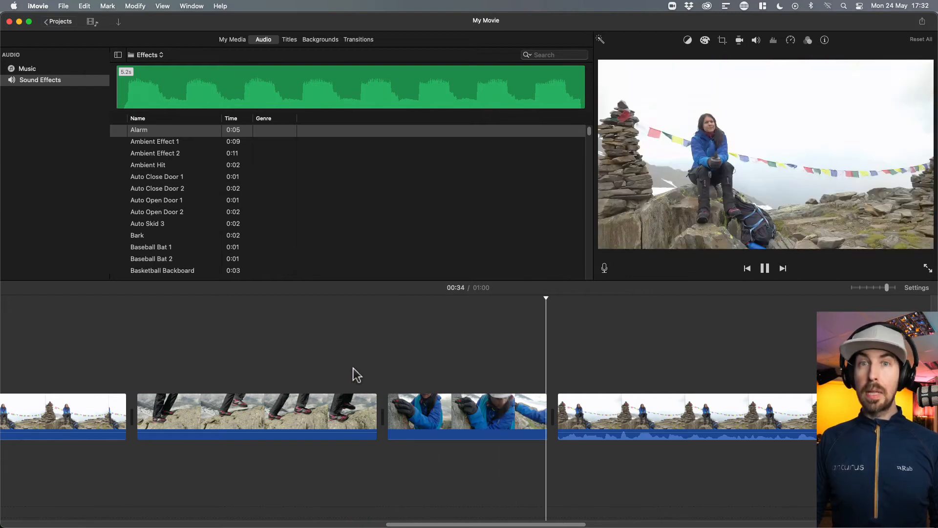
key("space")
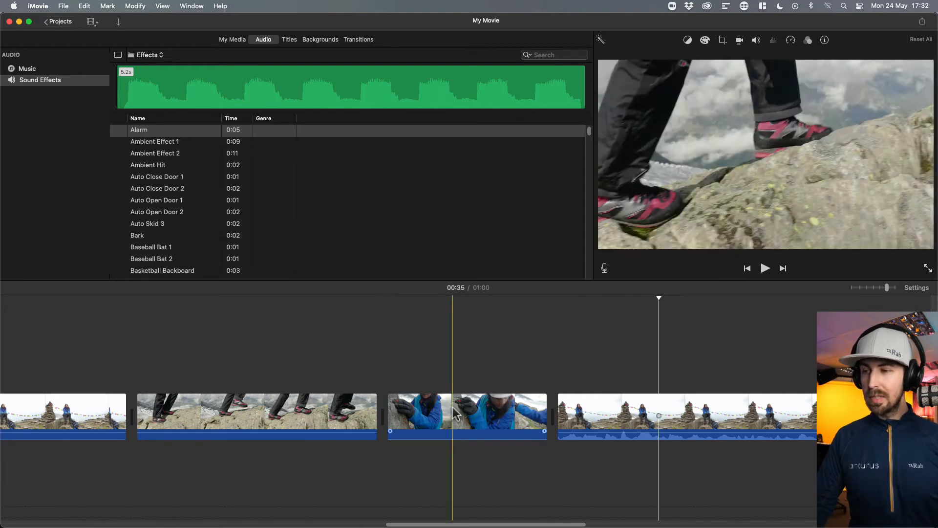
left_click_drag(559, 416, 563, 416)
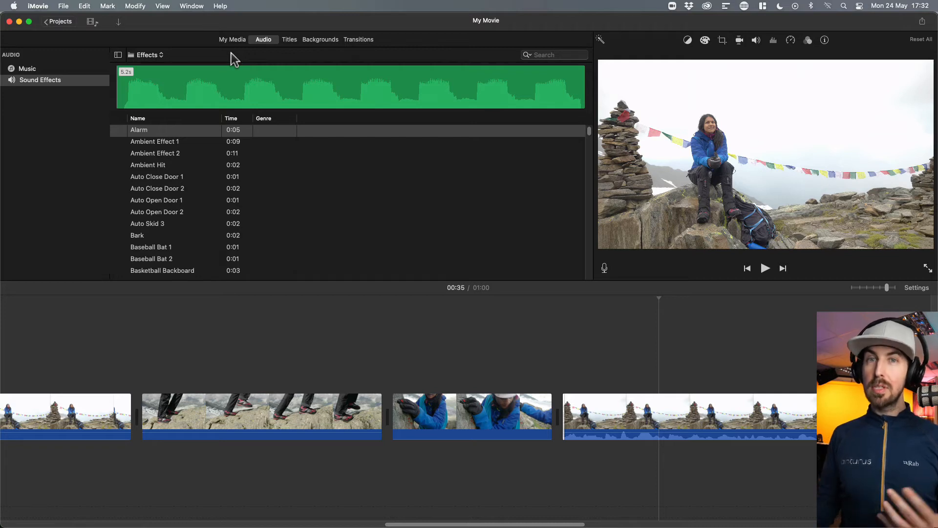
- Browse the project media and audition the imported music tracks to choose background music, including the 5.3-minute track
left_click(236, 41)
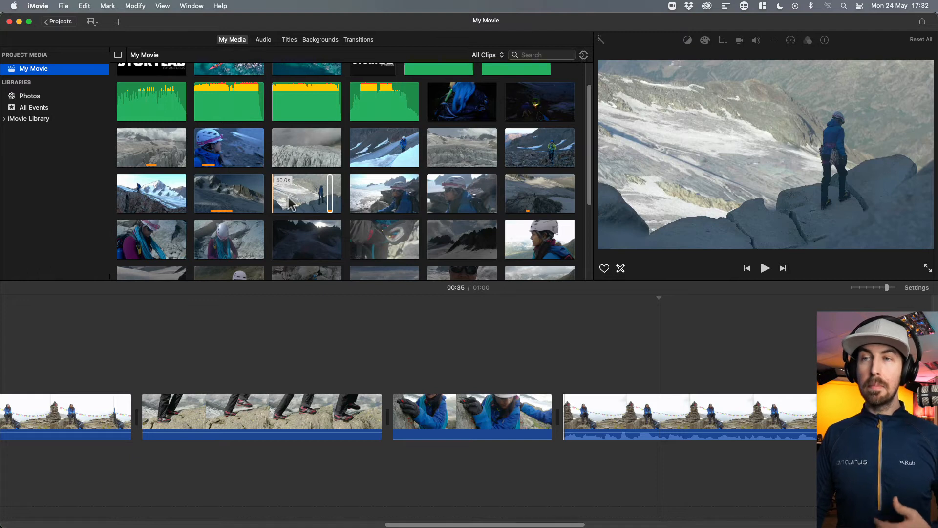
left_click(290, 202)
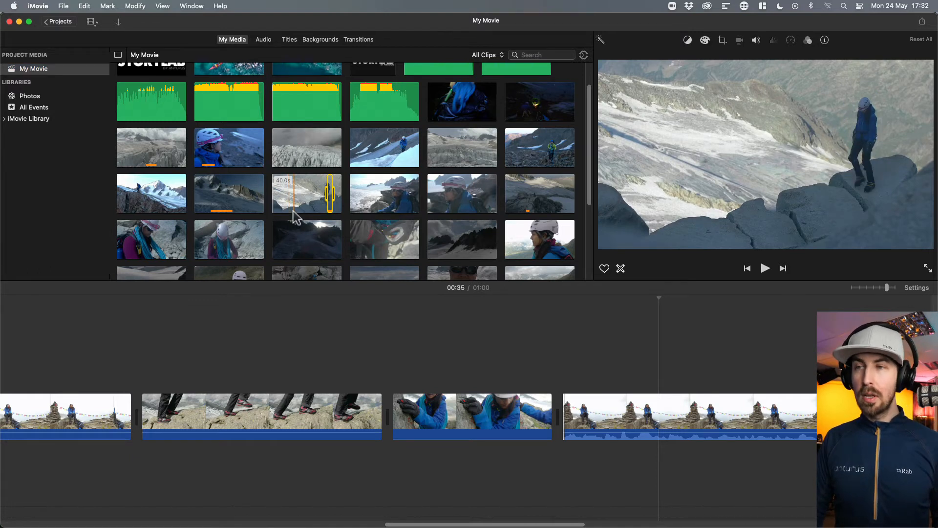
scroll(293, 218, "up", 3)
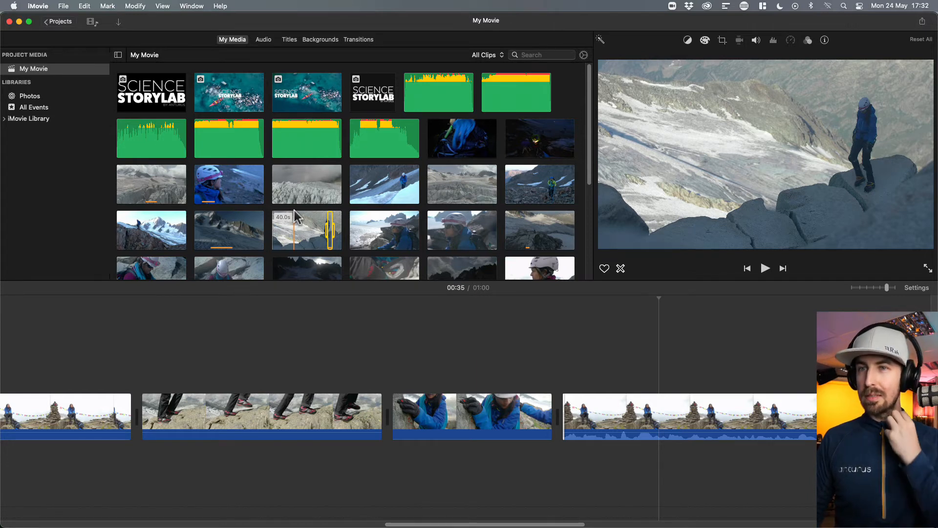
left_click(370, 146)
key("space")
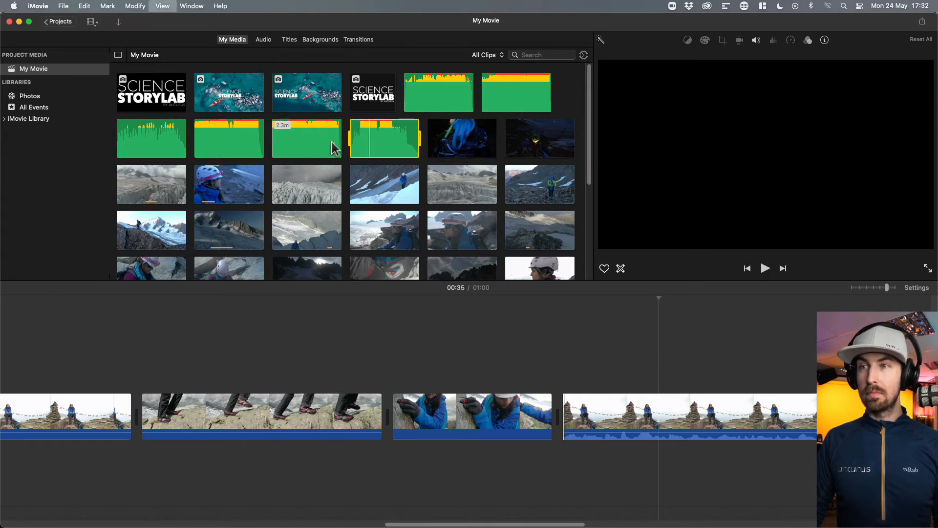
left_click(306, 146)
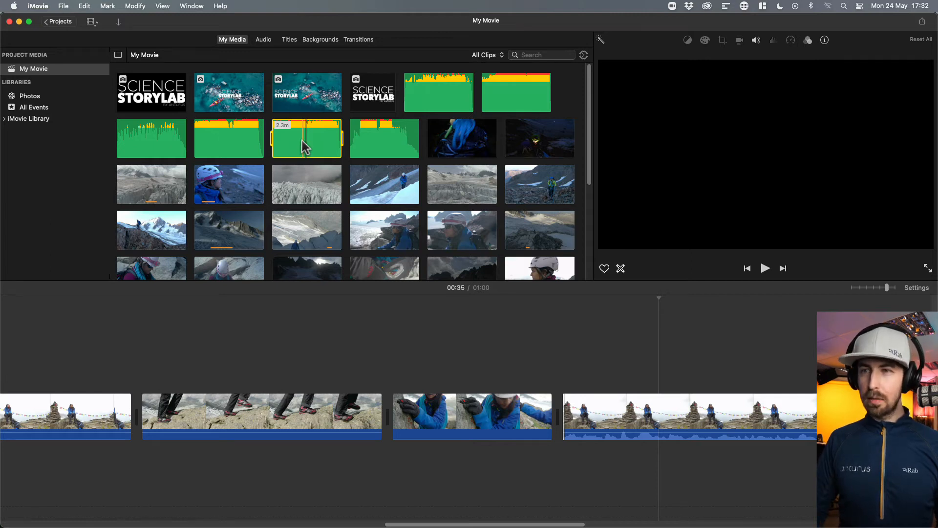
left_click(241, 143)
key("space")
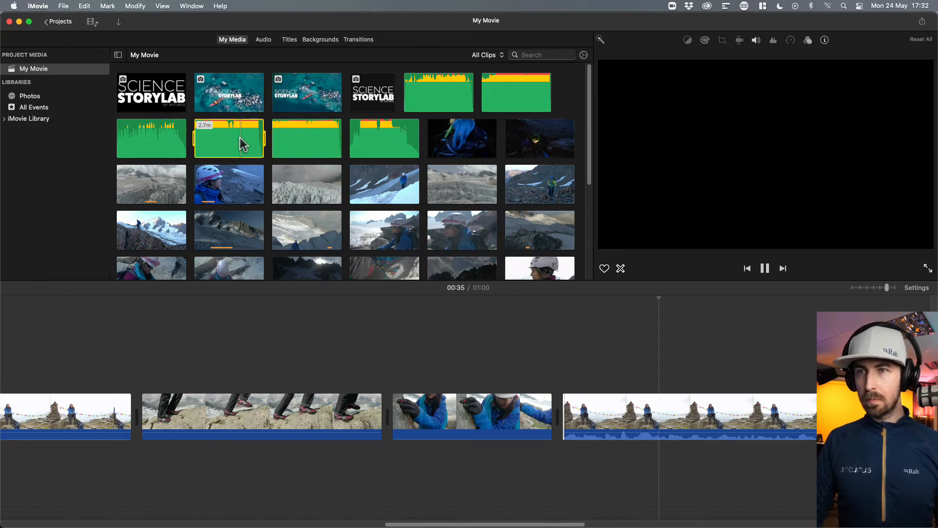
key("space")
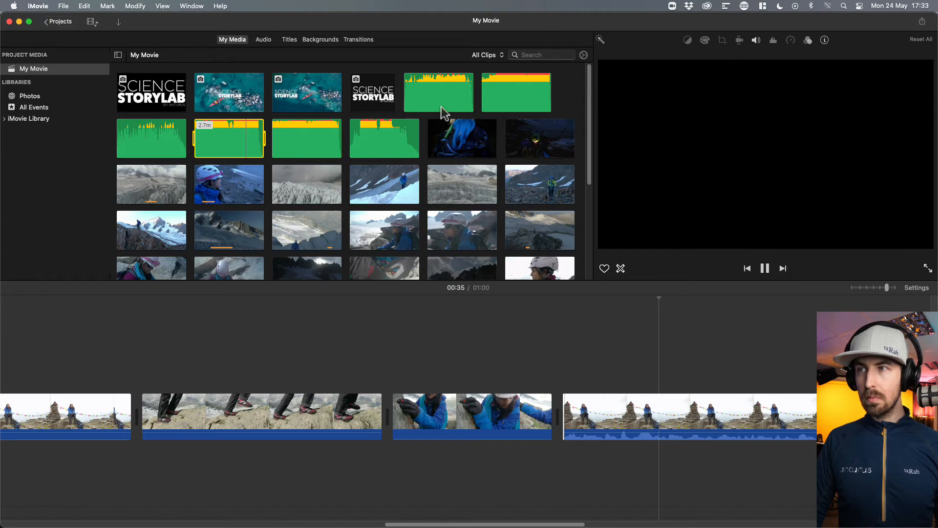
key("space")
left_click(513, 83)
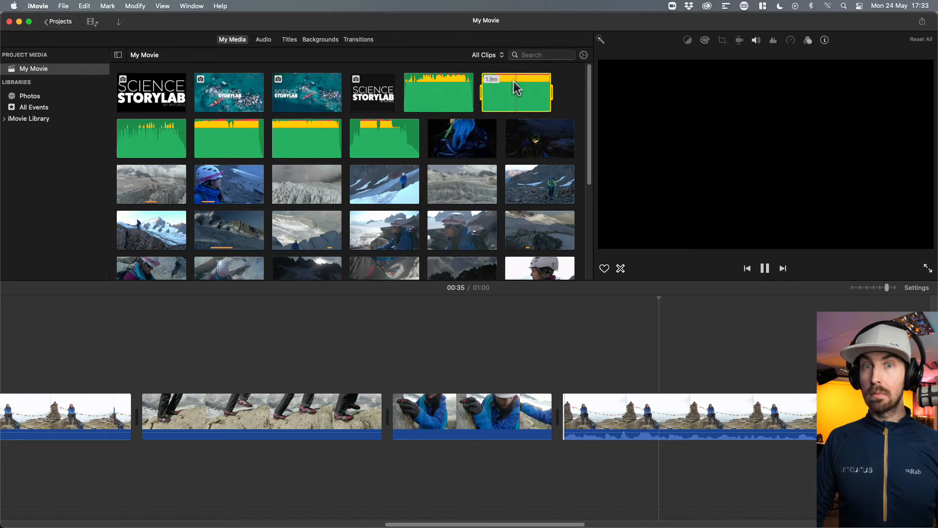
key("space")
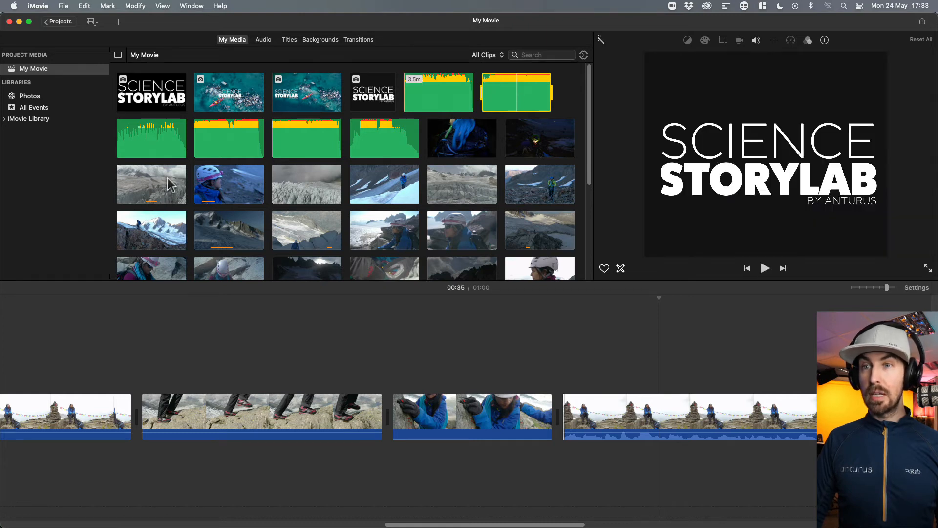
left_click(141, 148)
key("space")
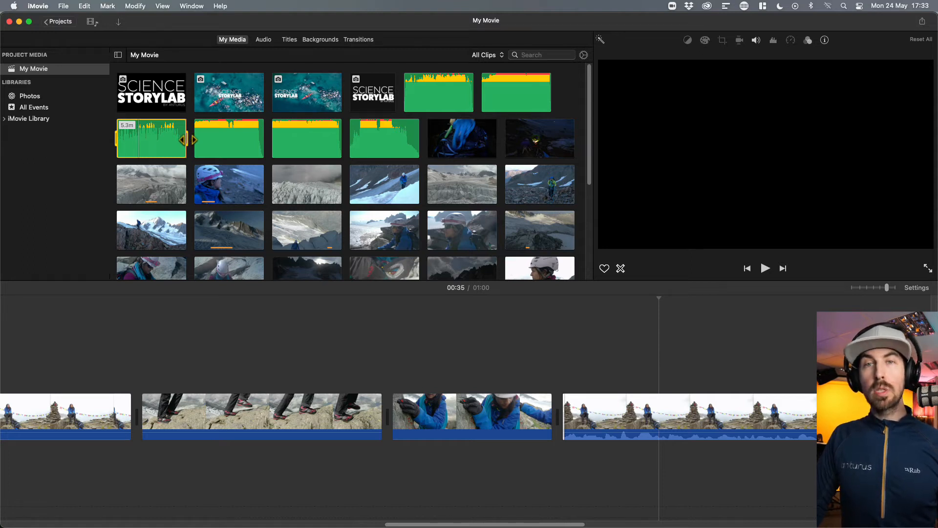
- Add the opening section of the 5.3-minute music track beneath the film as background music and shorten it to 30.5 s
left_click_drag(186, 140, 128, 149)
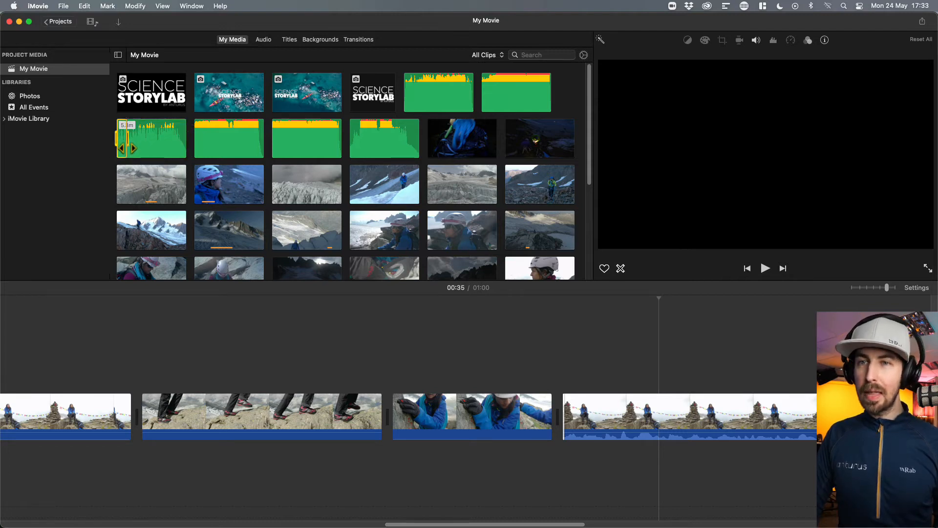
left_click(859, 287)
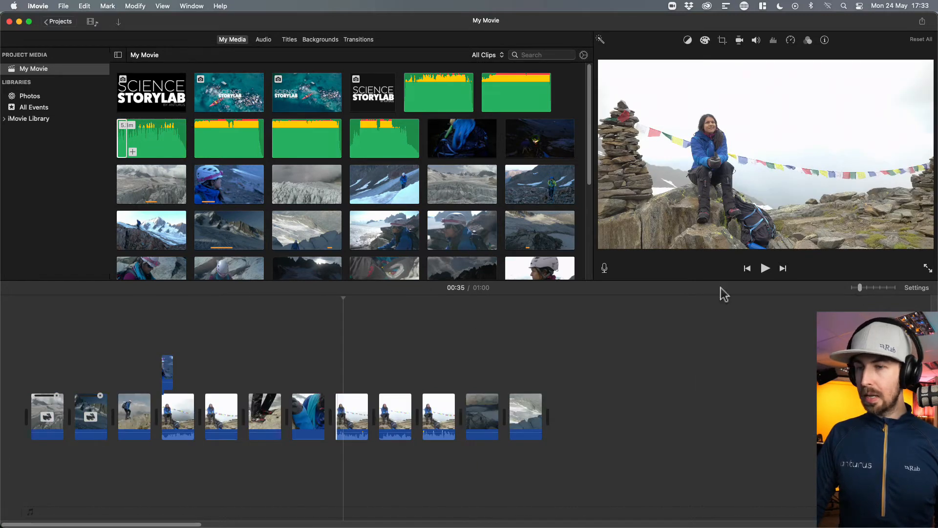
left_click(134, 152)
left_click(133, 152)
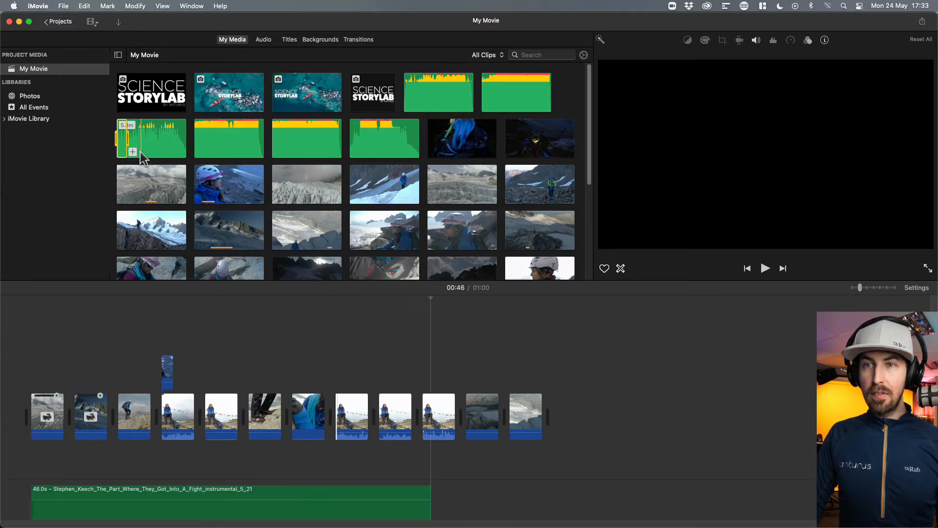
left_click_drag(429, 506, 269, 506)
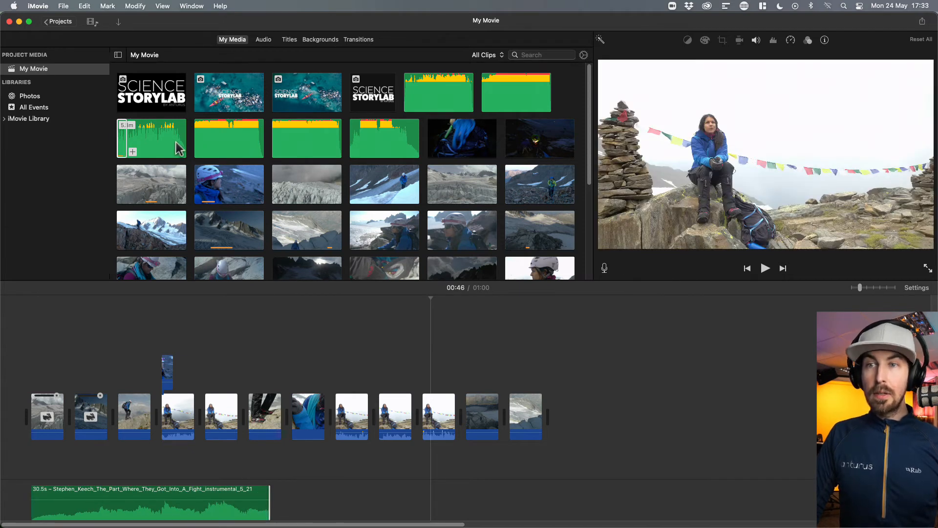
- Add the ending section of the same music track after the opening piece, and cut away its part before 00:37
left_click(177, 142)
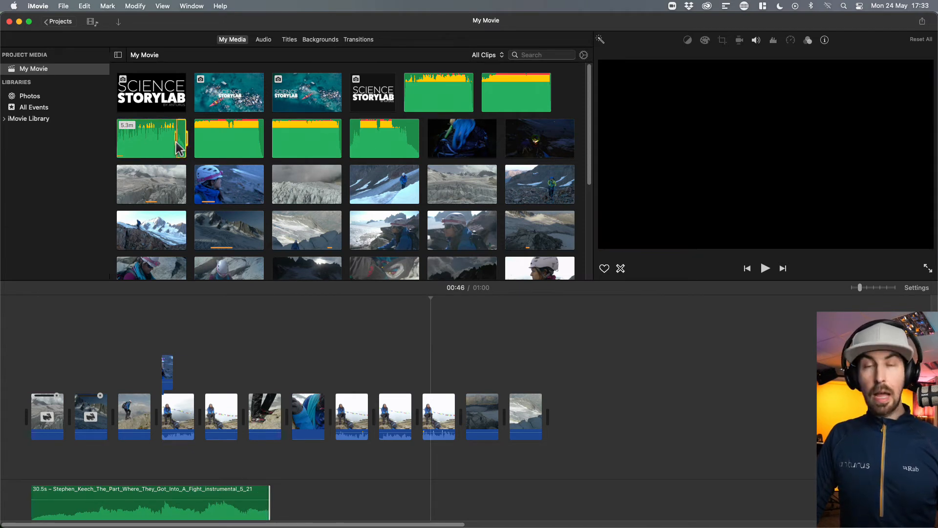
left_click_drag(180, 141, 280, 410)
left_click_drag(283, 496, 307, 497)
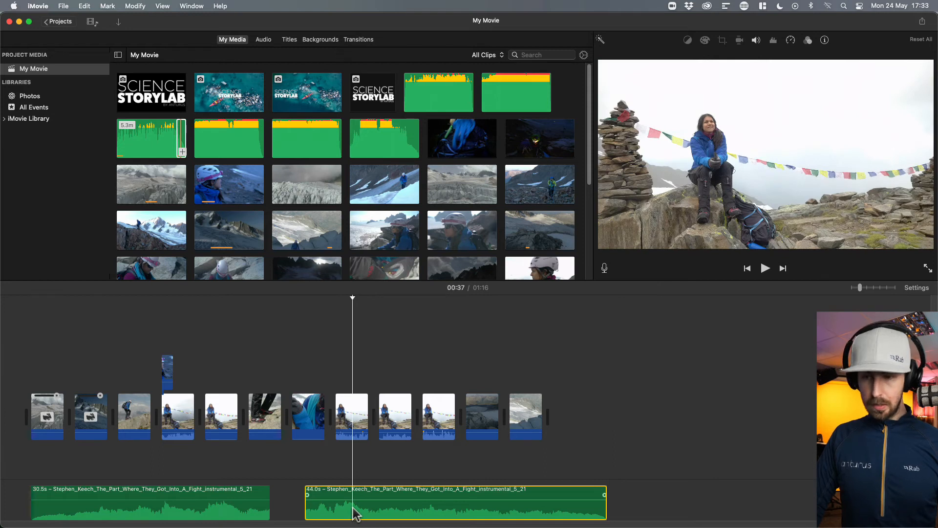
key("super+b")
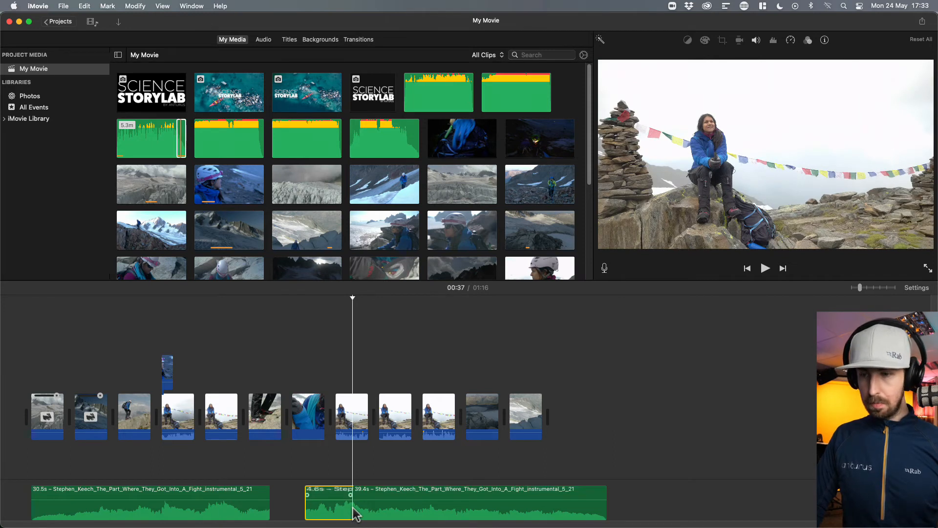
key("Delete")
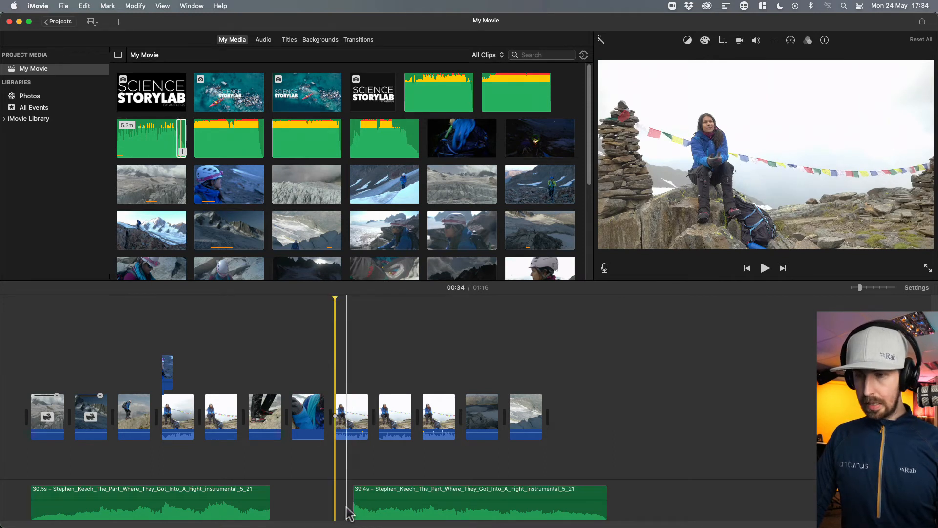
- Shorten the ending music piece's start, join it to the opening piece, and shift their join so they last 46.1 s and 14.8 s respectively
left_click_drag(355, 510, 434, 508)
left_click_drag(494, 507, 329, 510)
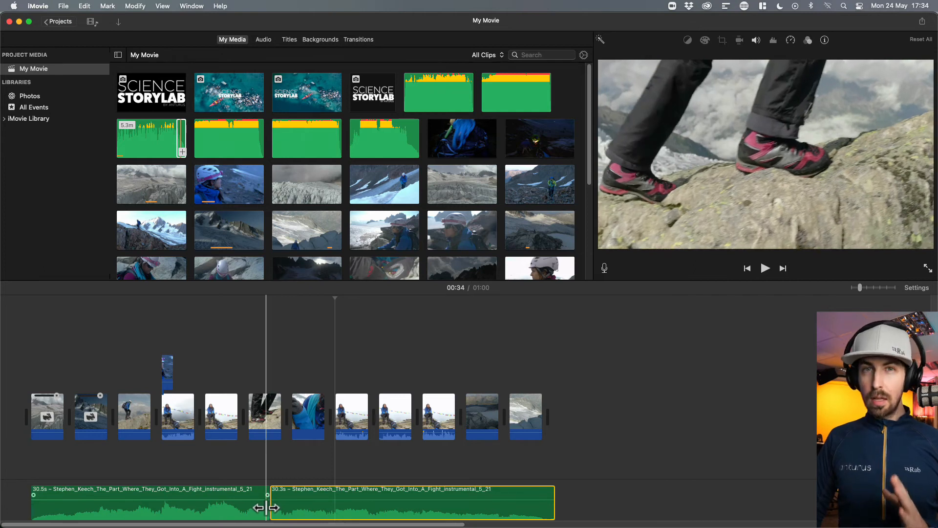
left_click_drag(266, 508, 181, 512)
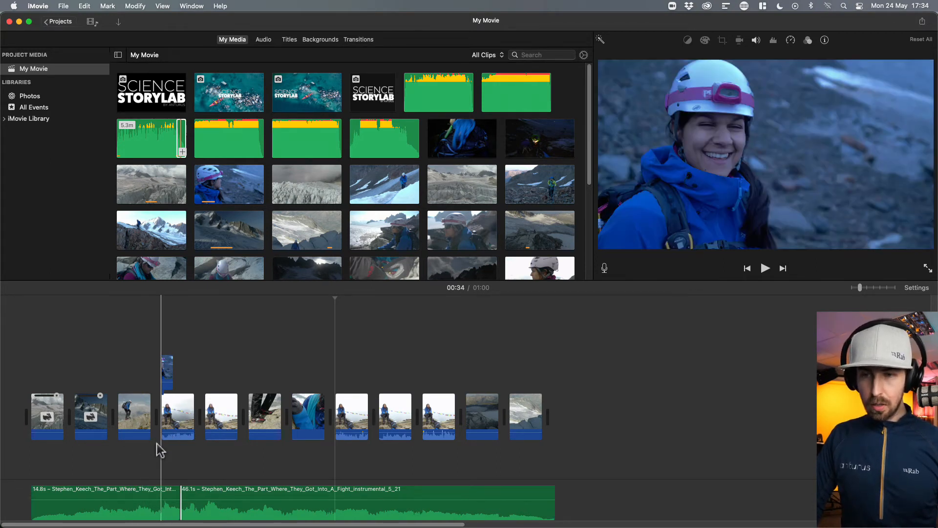
- Split the background music at the scene changes at 00:09, 00:28, 00:34 and 00:52
left_click(163, 512)
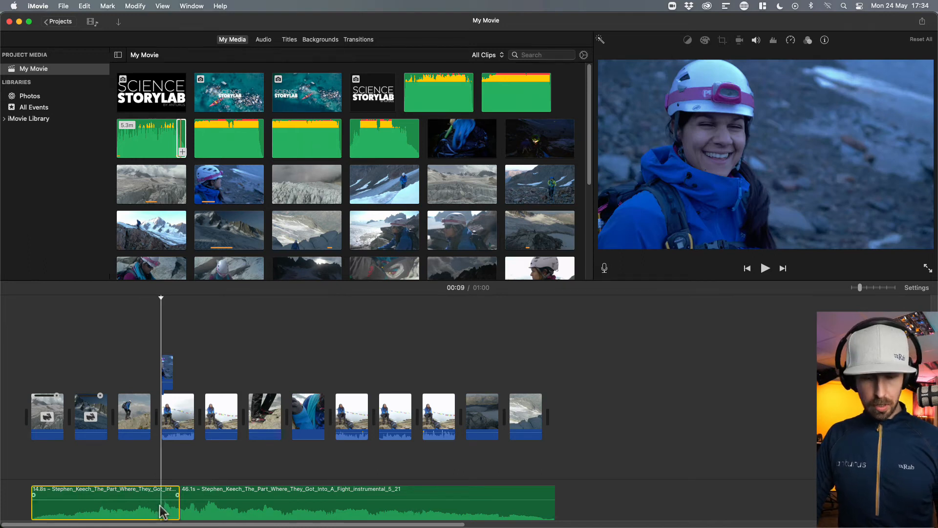
key("super+b")
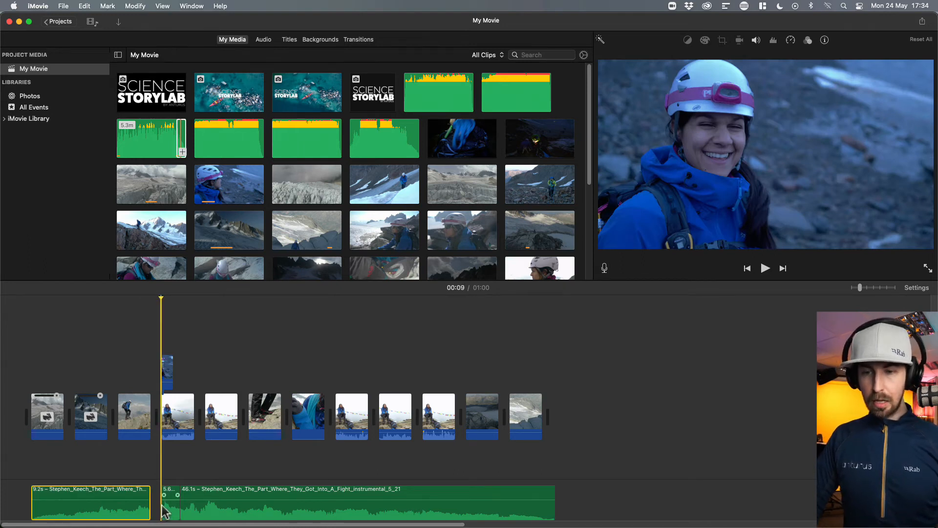
left_click(246, 510)
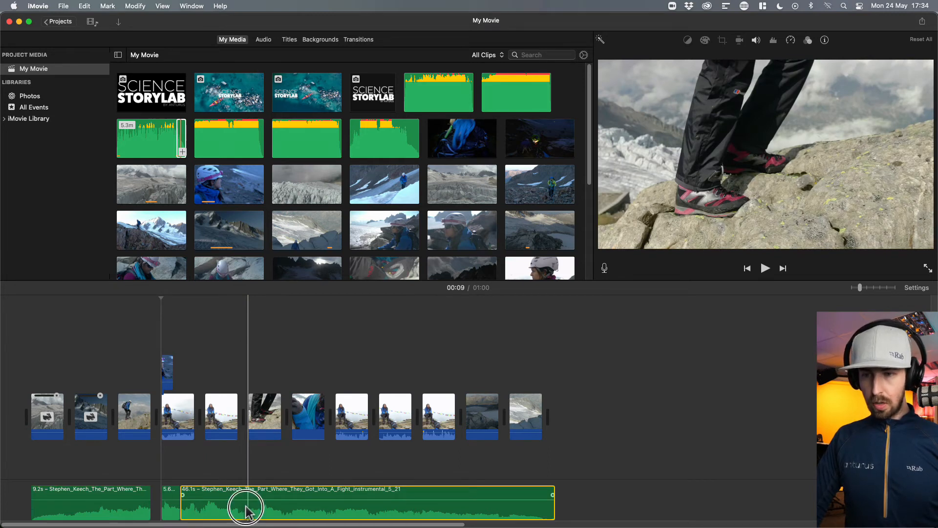
key("super+b")
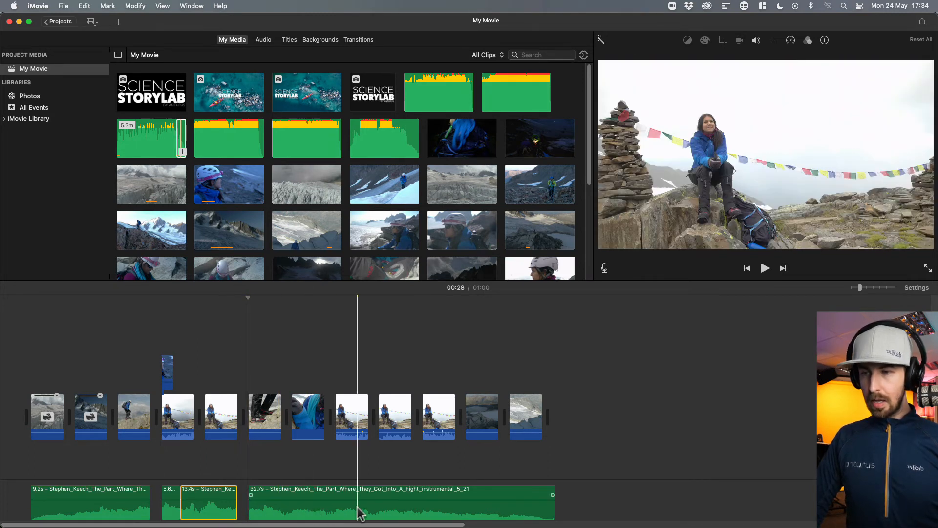
left_click(334, 511)
key("super+b")
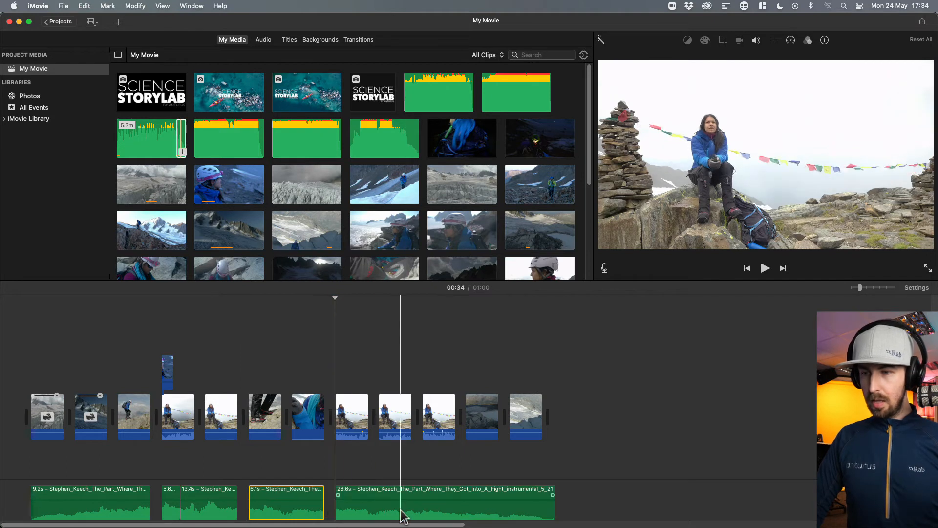
left_click(459, 513)
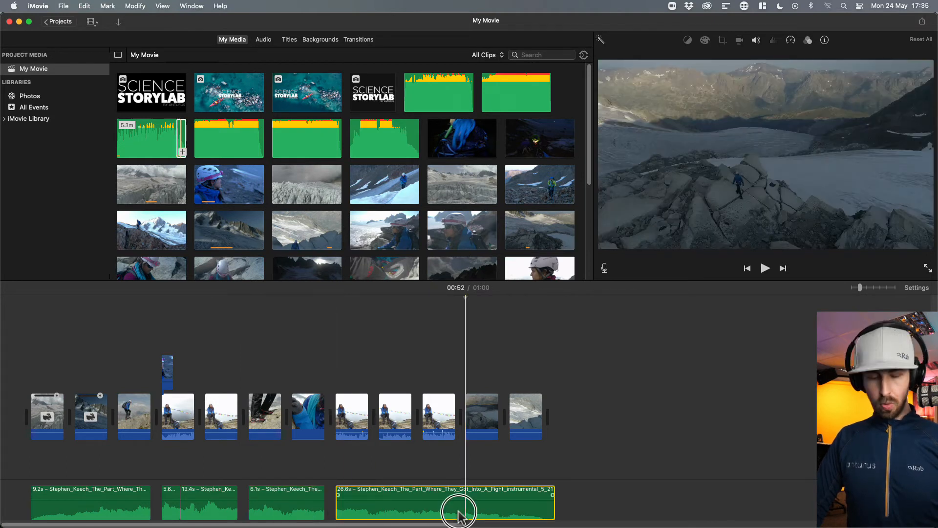
key("super+b")
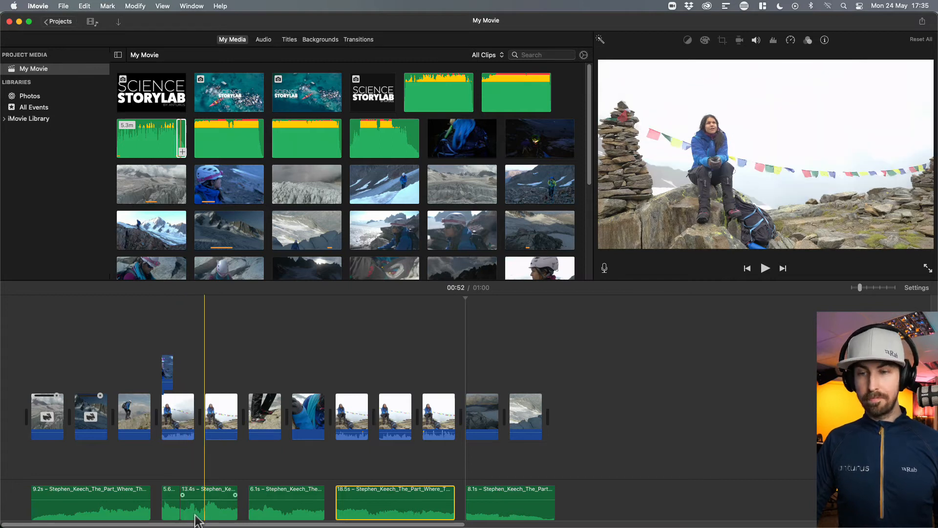
- Play the second interview clip with its music and enlarge the timeline to examine the clip's audio
left_click(177, 474)
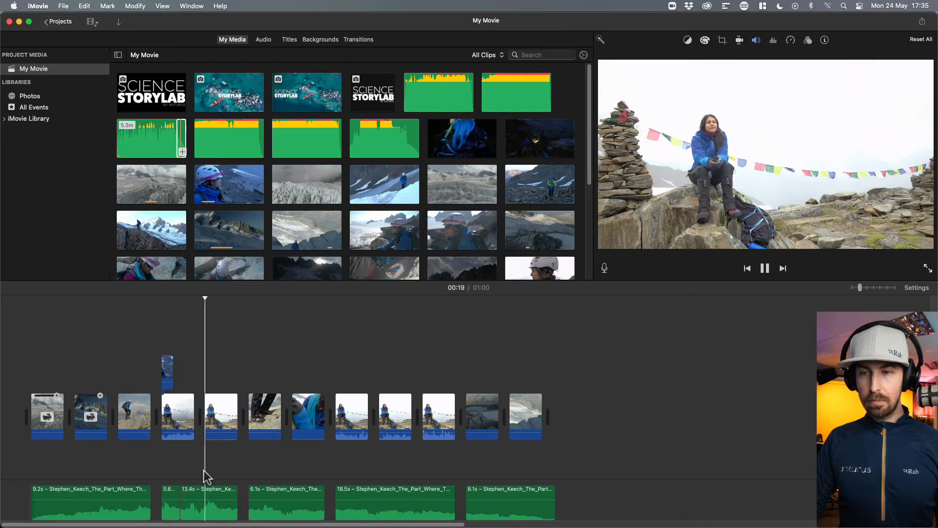
key("space")
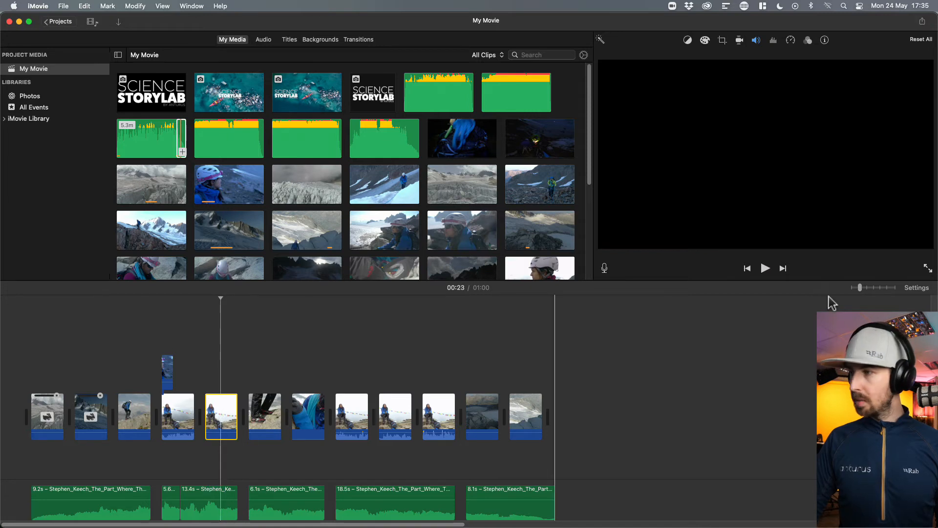
left_click_drag(862, 288, 874, 287)
left_click(240, 433)
left_click_drag(235, 433, 237, 433)
left_click(227, 420)
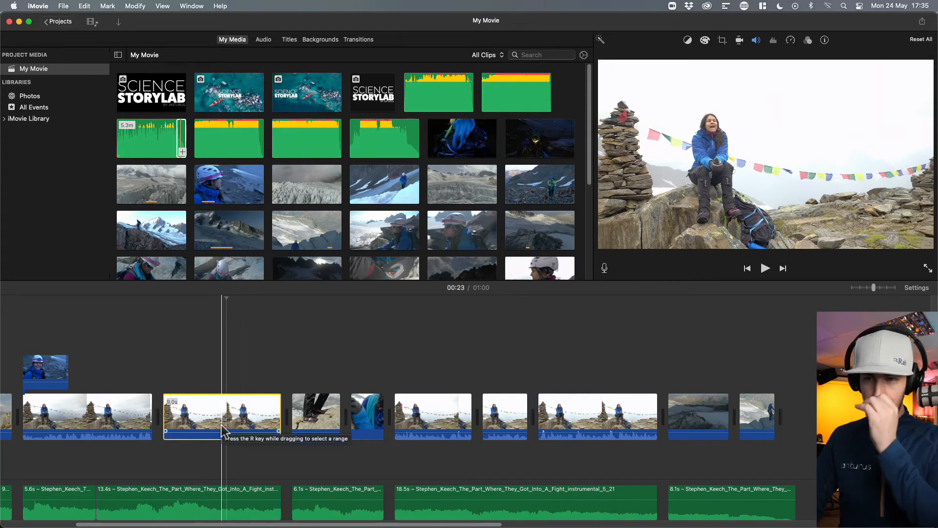
- Play the first interview clip with its music and lower the 5.6 s music piece beneath it to about 14% volume
left_click(109, 371)
key("space")
key("space")
left_click_drag(60, 491, 61, 509)
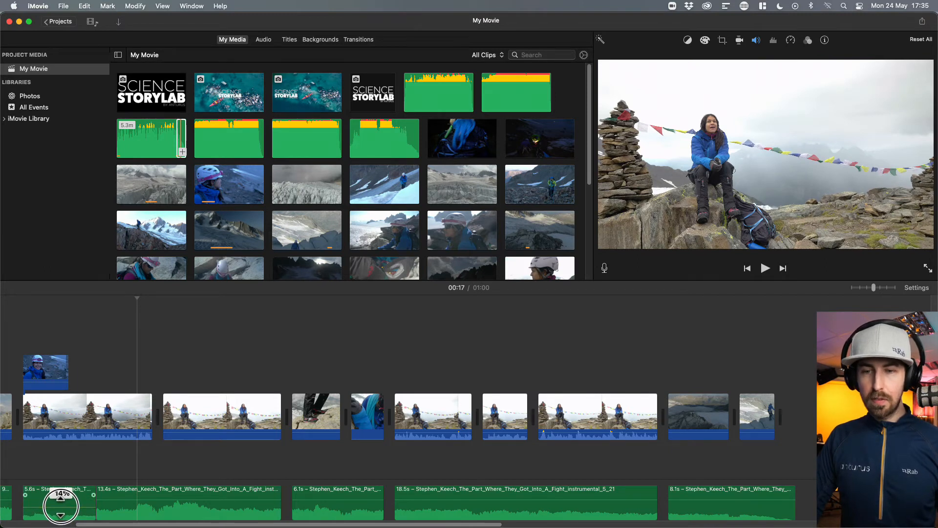
- Lower the volume of the 13.4 s and 18.5 s music pieces beneath the interview clips and play the result
left_click_drag(60, 506, 61, 506)
left_click_drag(194, 503, 193, 509)
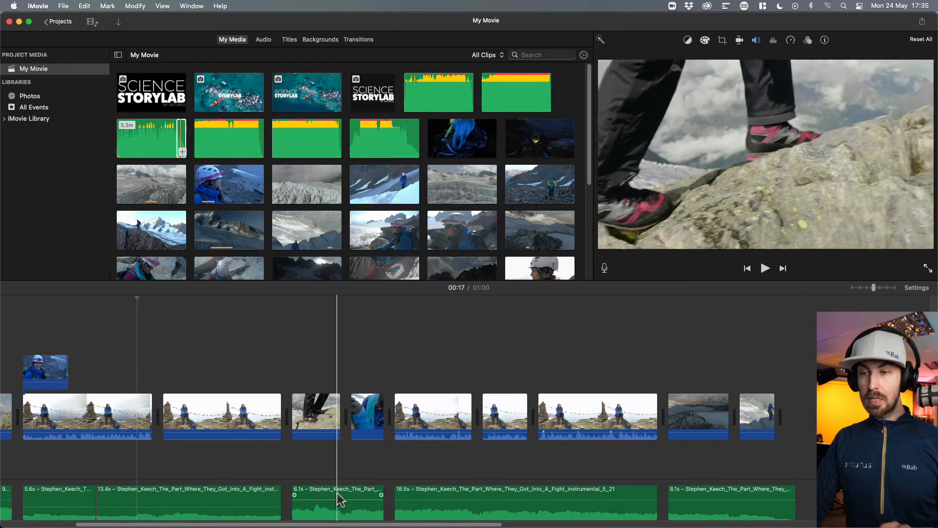
left_click_drag(411, 499, 414, 506)
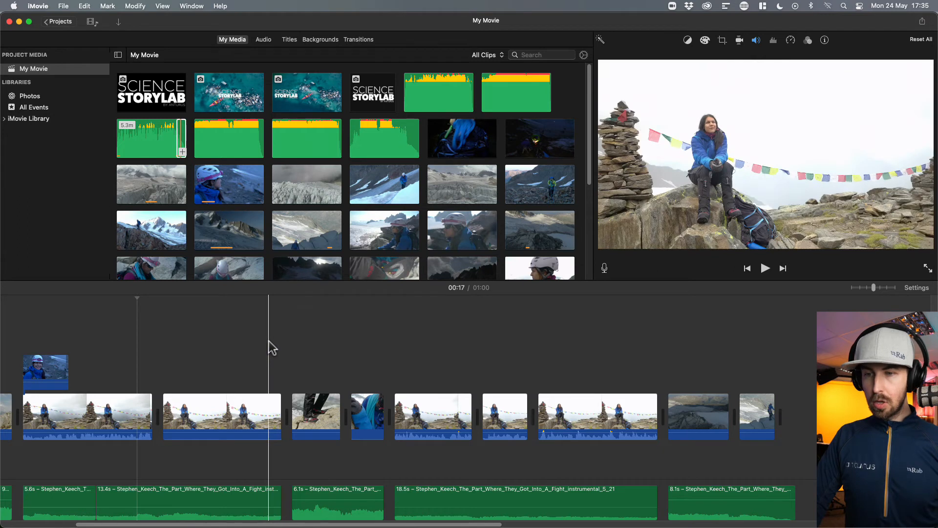
key("space")
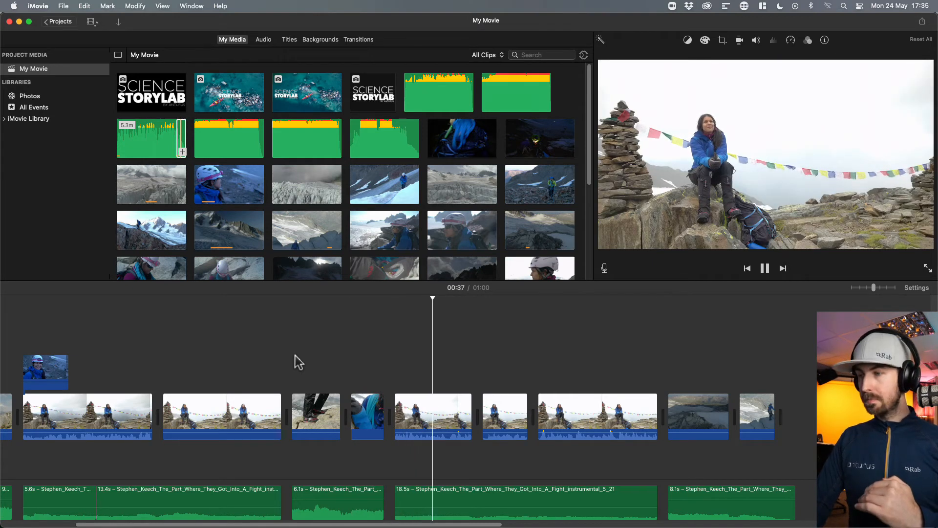
left_click(626, 353)
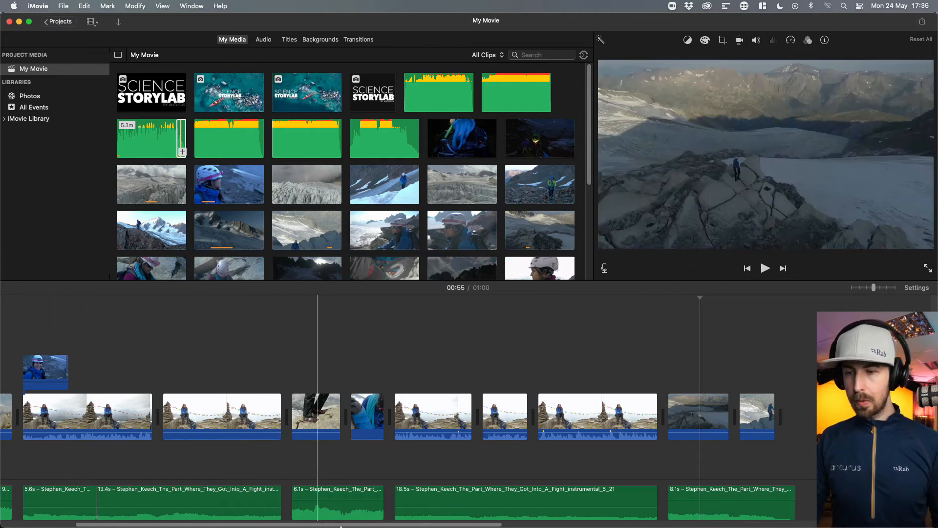
- Play the movie's opening with its music and try a long fade-in on the 9.2 s opening music piece
left_click_drag(350, 524, 272, 524)
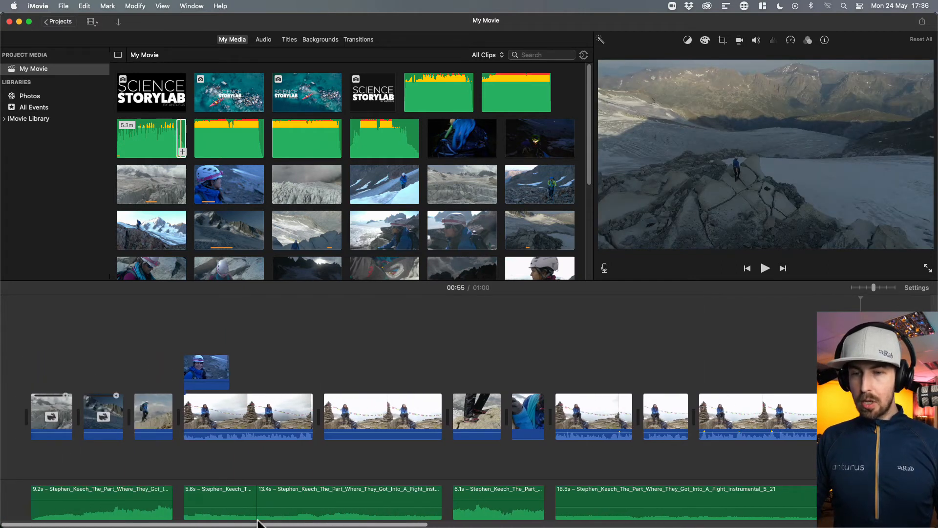
key("space")
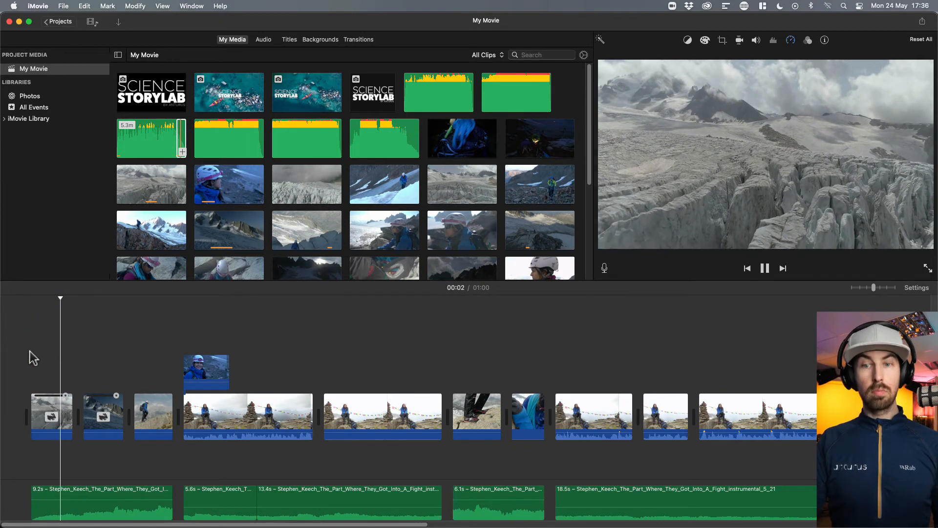
key("space")
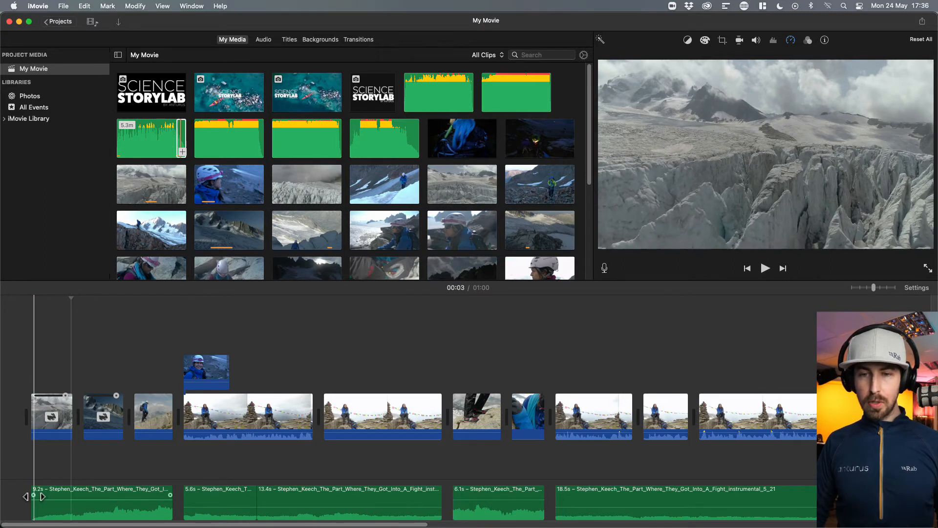
left_click_drag(35, 496, 107, 496)
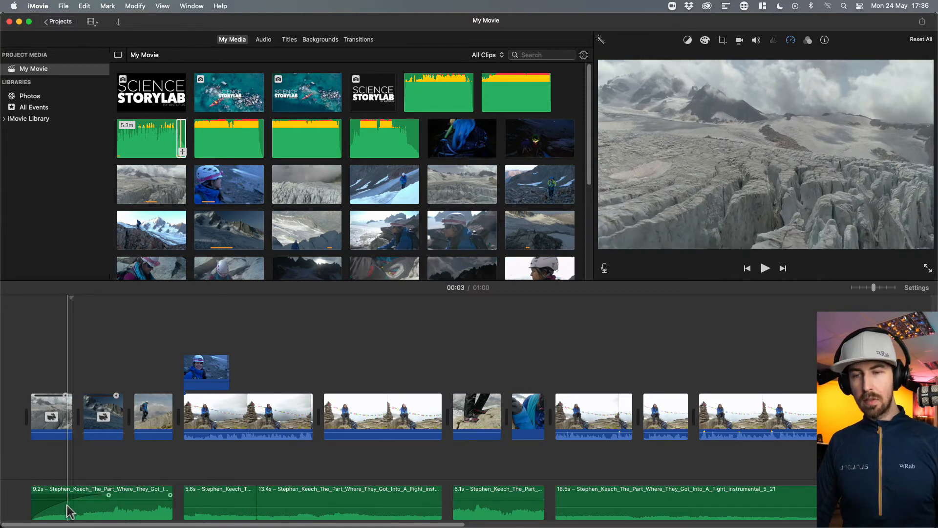
left_click_drag(109, 495, 28, 495)
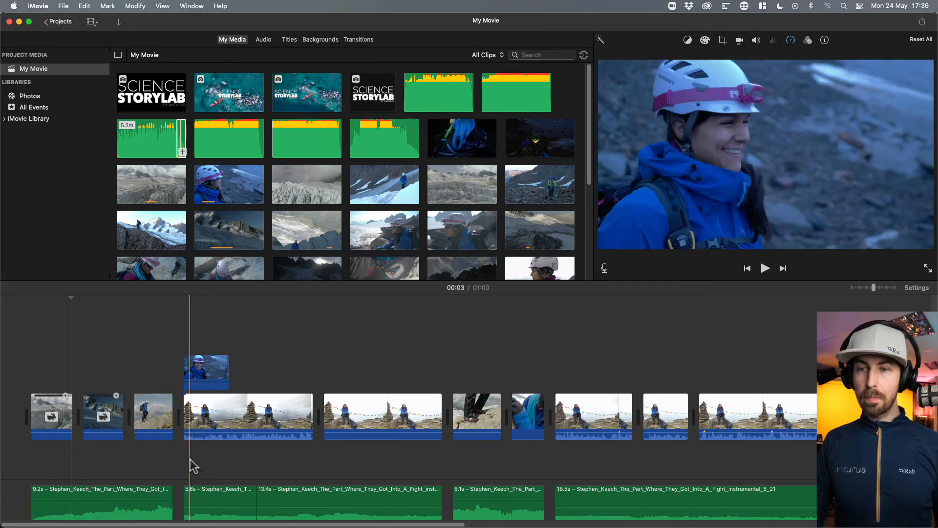
left_click(215, 364)
left_click(58, 412)
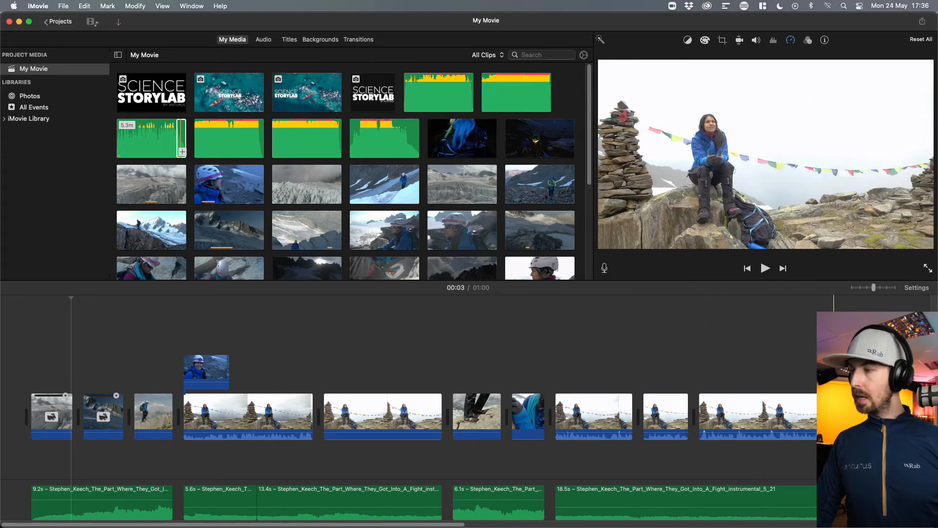
mouse_move(451, 524)
left_mouse_down()
mouse_move(485, 524)
mouse_move(467, 524)
left_mouse_up()
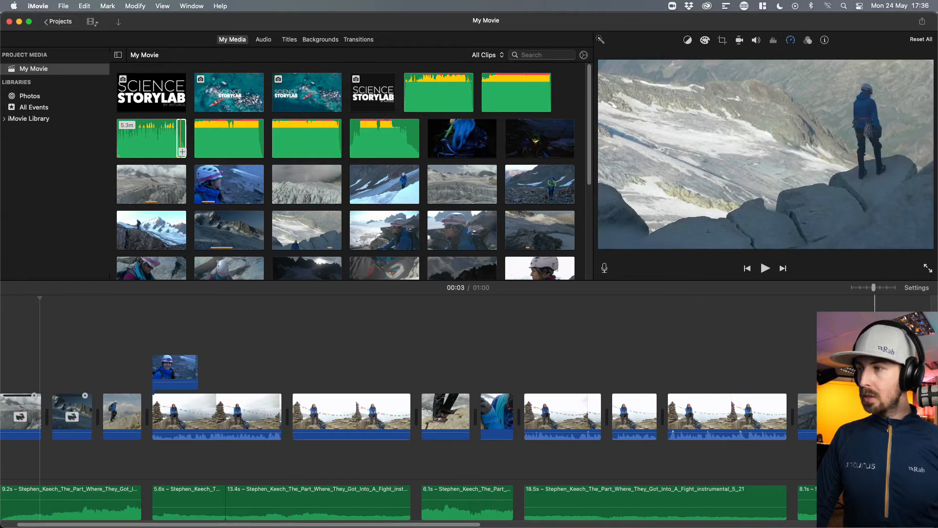
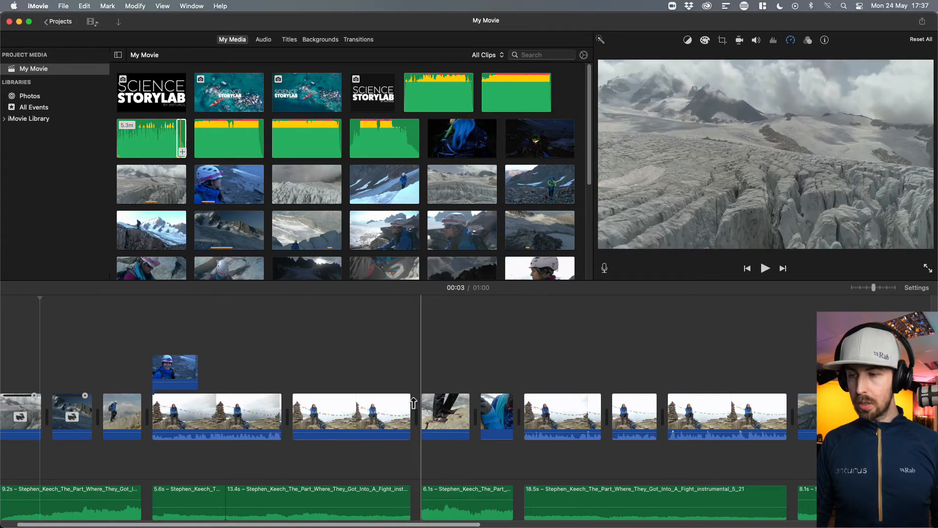
- Add a Slide Lower Third title over the last 4 seconds of the first interview clip
left_click_drag(874, 287, 887, 287)
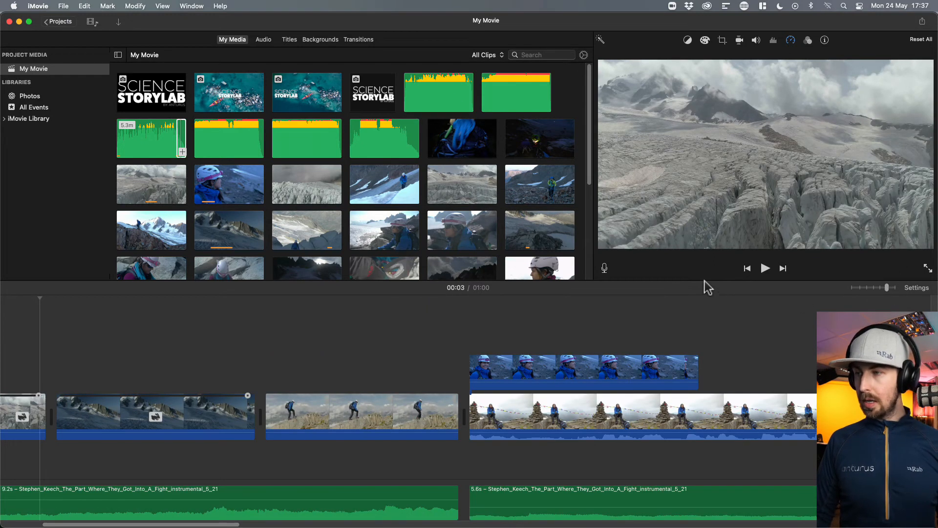
left_click(706, 313)
left_click_drag(240, 523, 357, 522)
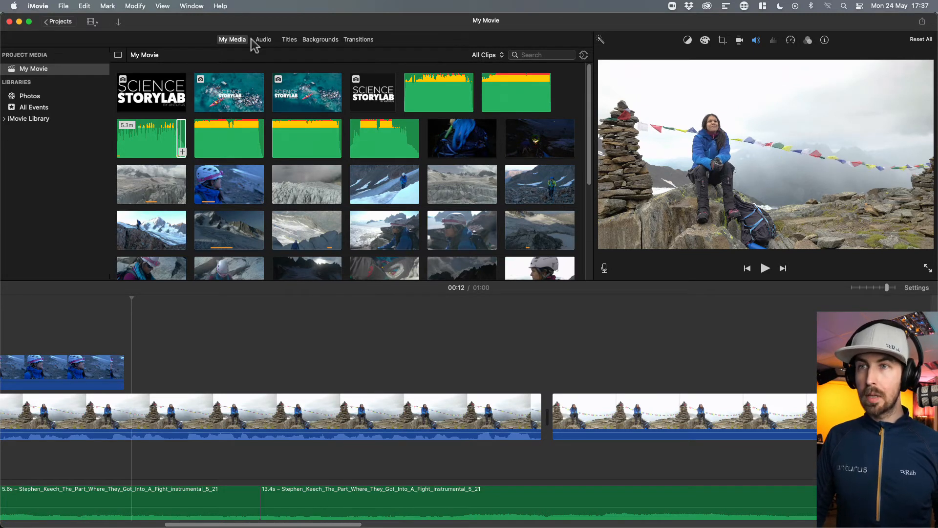
left_click(290, 42)
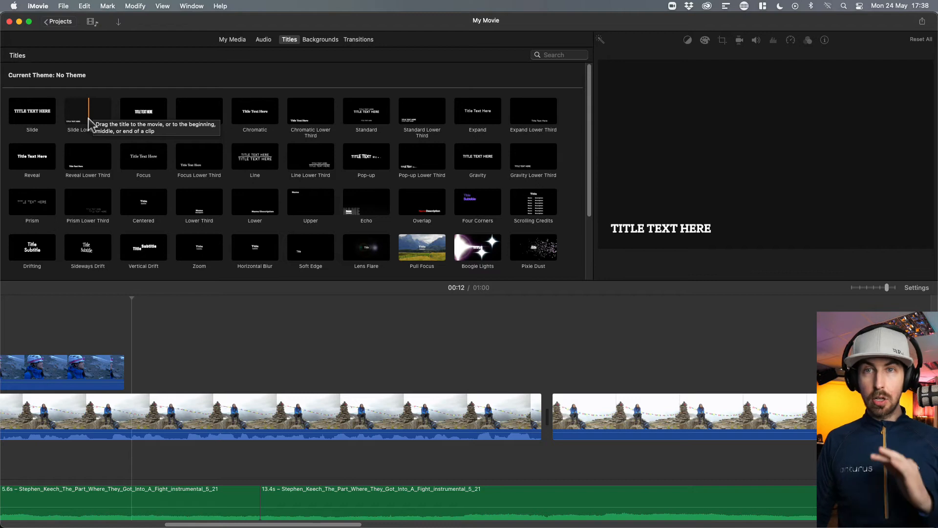
left_click_drag(89, 115, 279, 377)
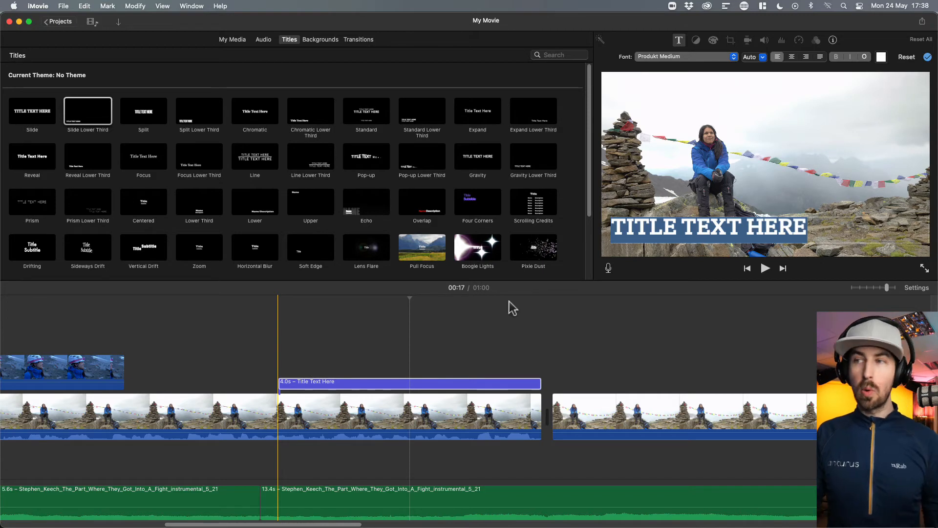
- Replace the title's placeholder text with the interviewee's first name followed by " - CLIMBER/SCIENTIST"
triple_click(663, 234)
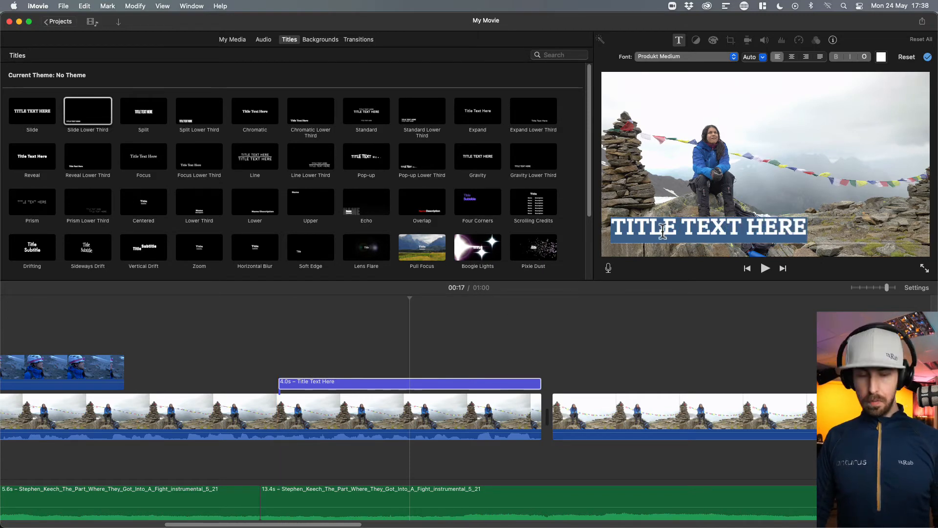
type("TAMARA")
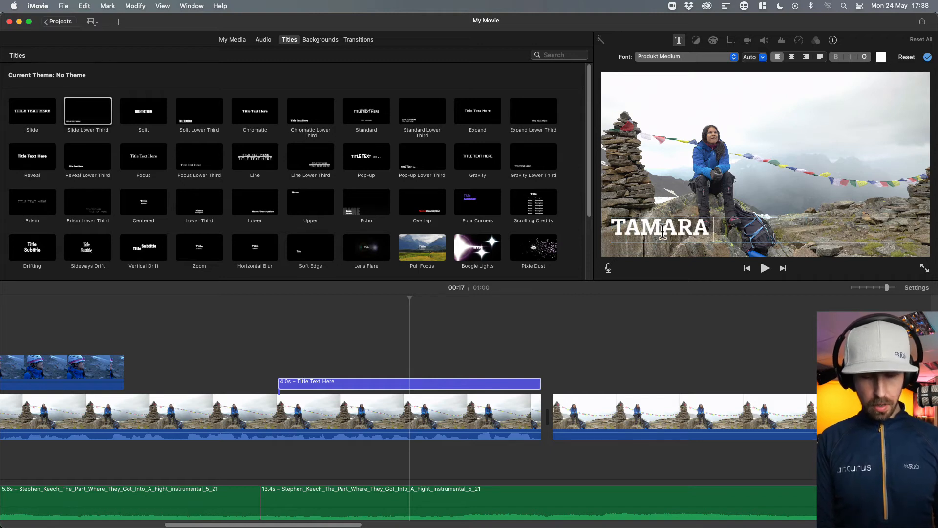
type(" - CLIMBER")
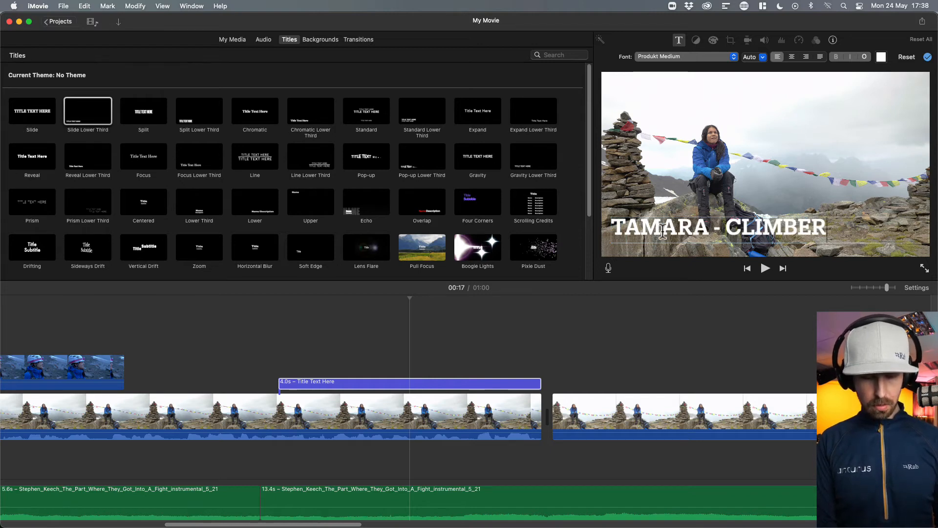
type("/SCI")
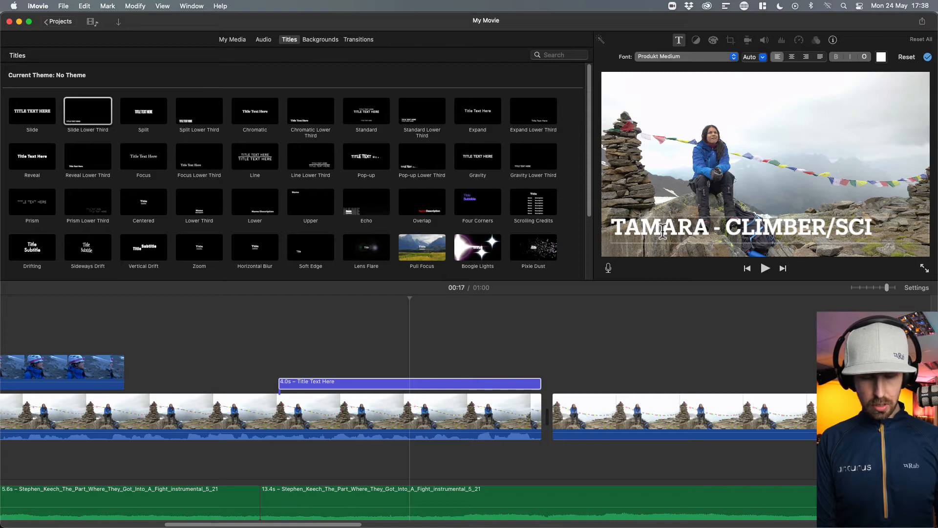
type("NTIST")
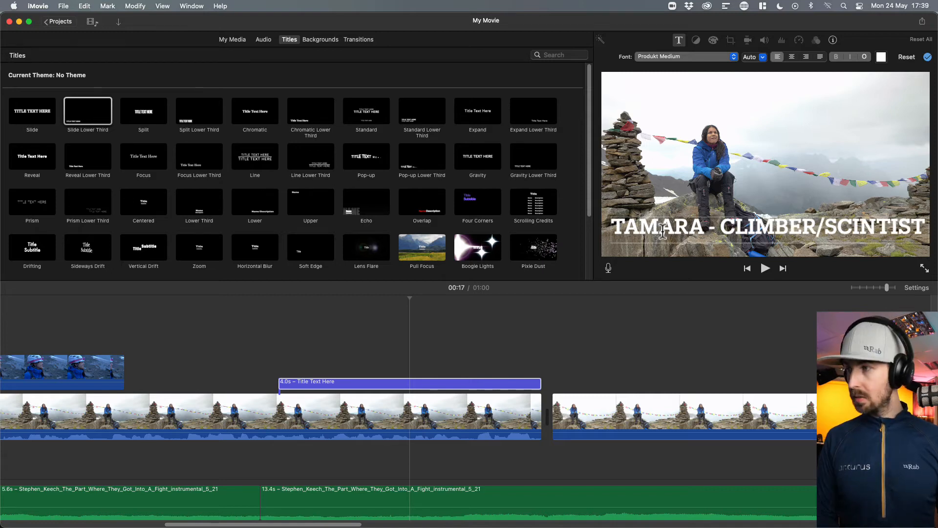
key("Left")
key("Left")
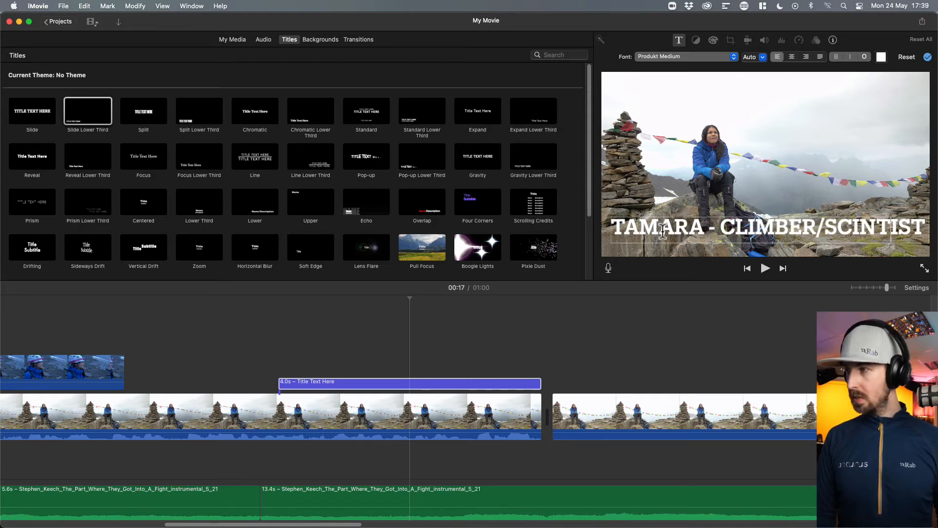
type("E")
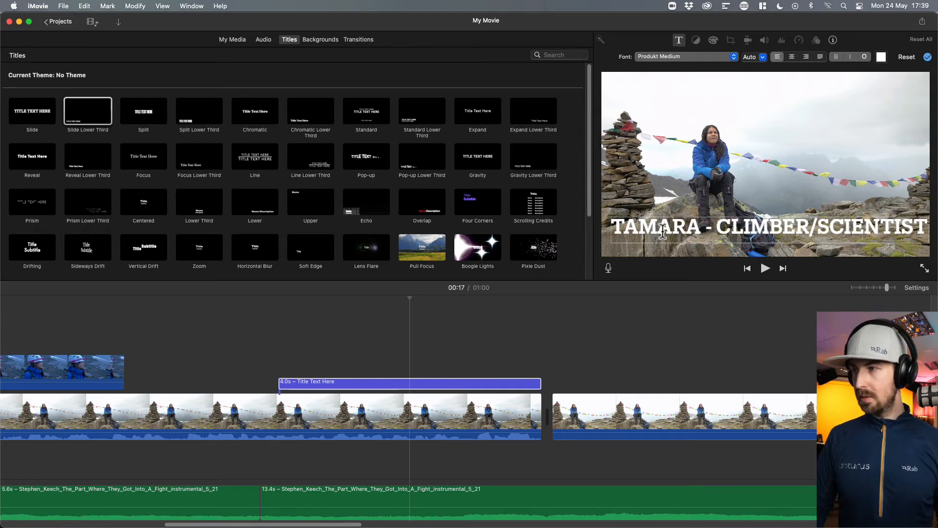
- Set the whole title text to the Futura Medium font at size 58
triple_click(741, 224)
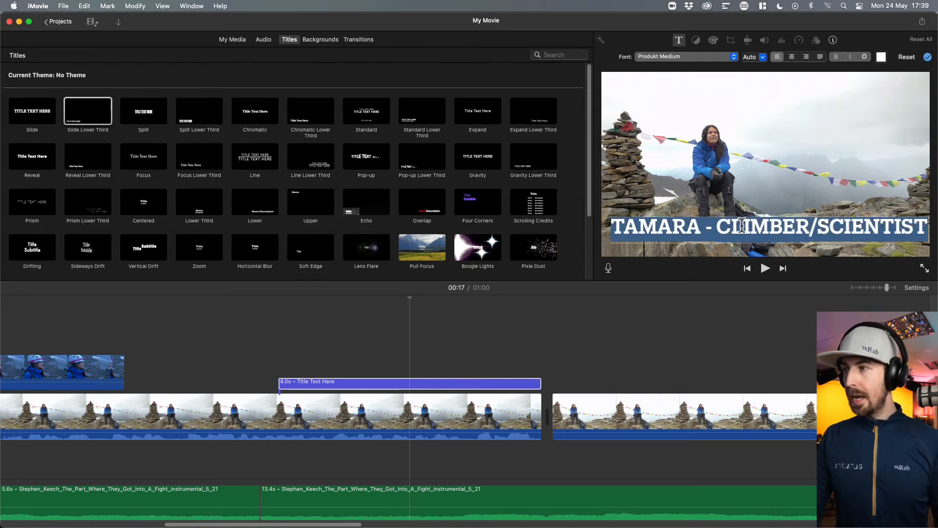
left_click(734, 57)
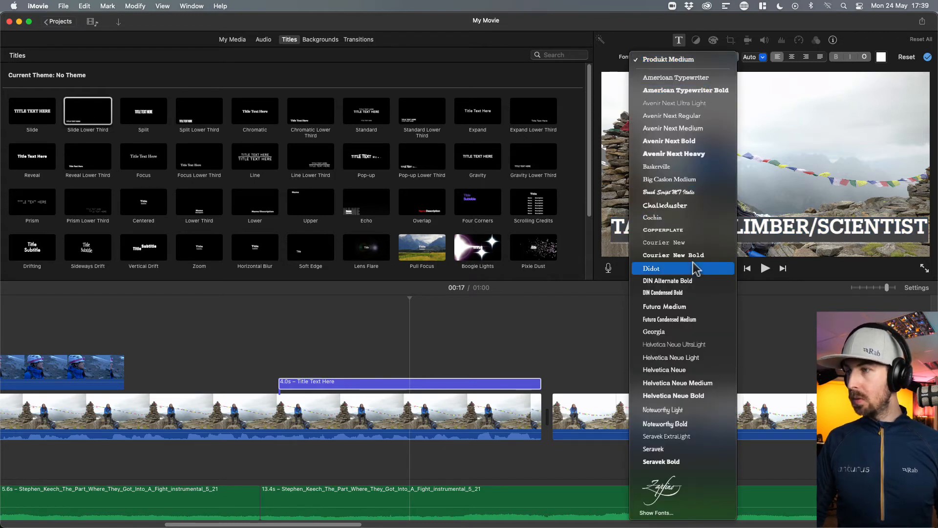
left_click(679, 306)
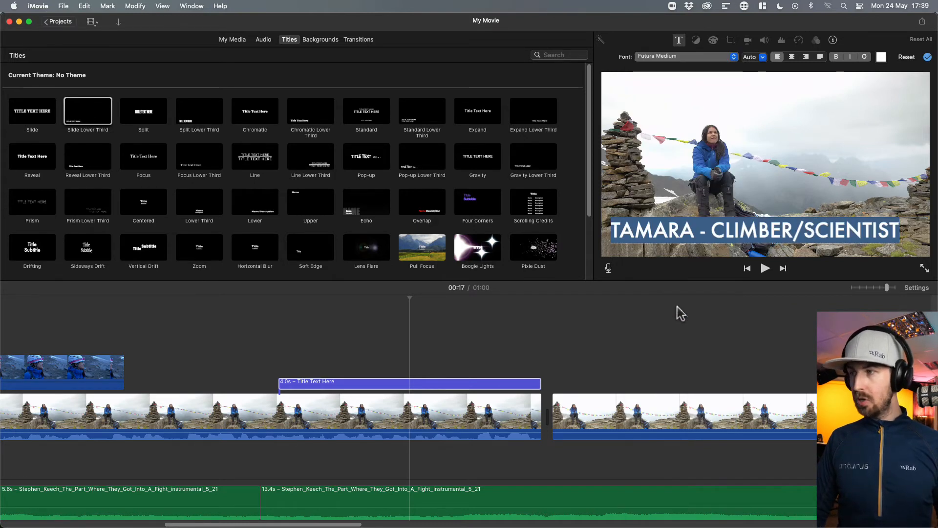
left_click(764, 57)
left_click(756, 76)
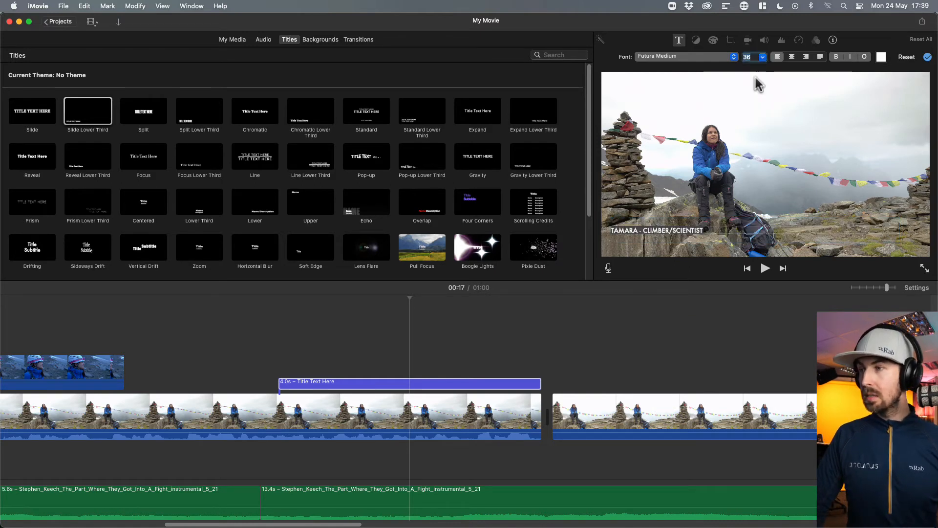
left_click(762, 57)
left_click(755, 78)
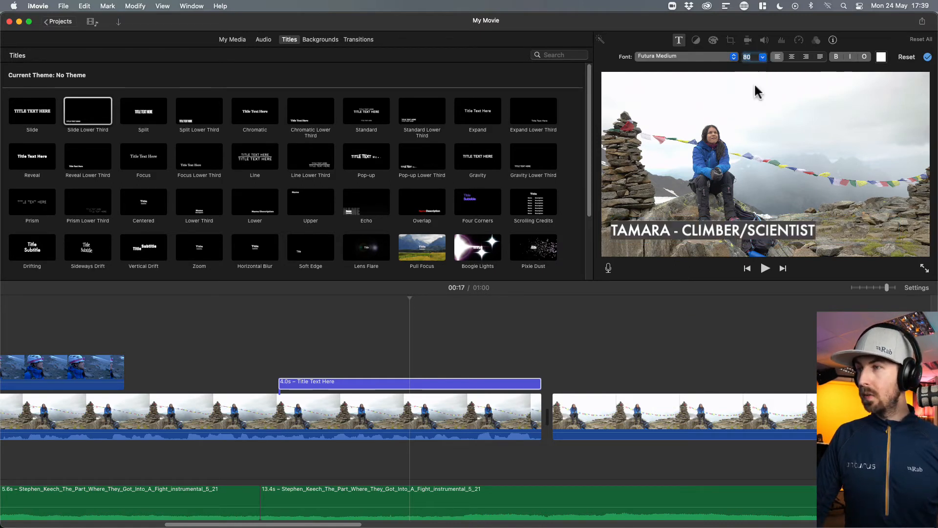
left_click(763, 58)
left_click_drag(770, 78, 771, 75)
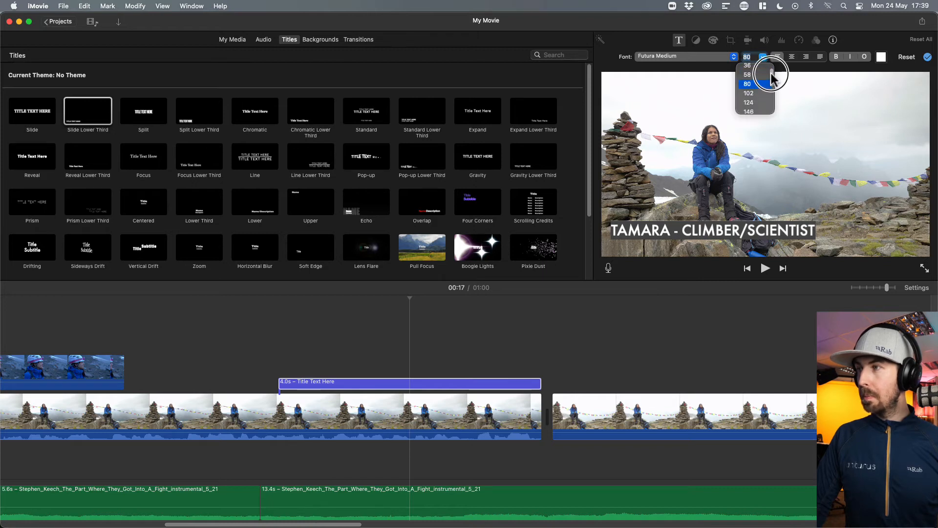
left_click(760, 74)
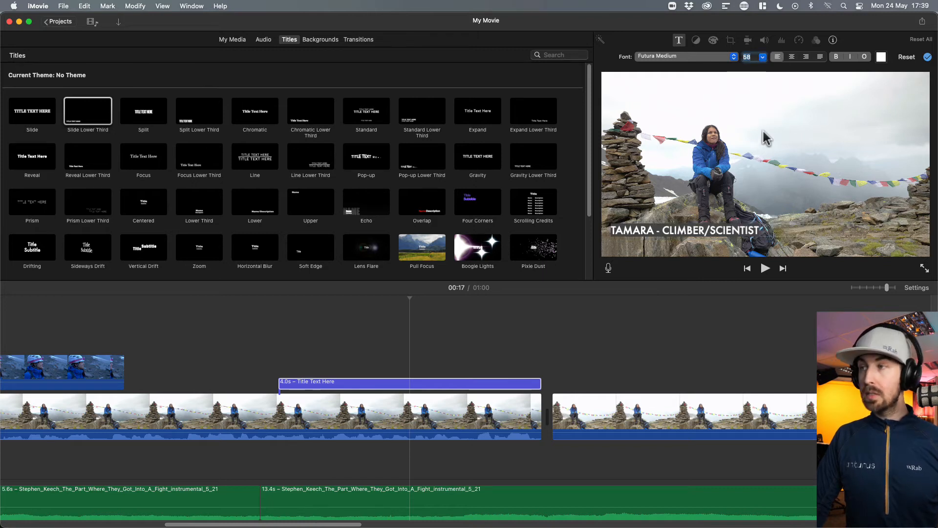
- Right-align the title text in the frame and make it bold
left_click(806, 57)
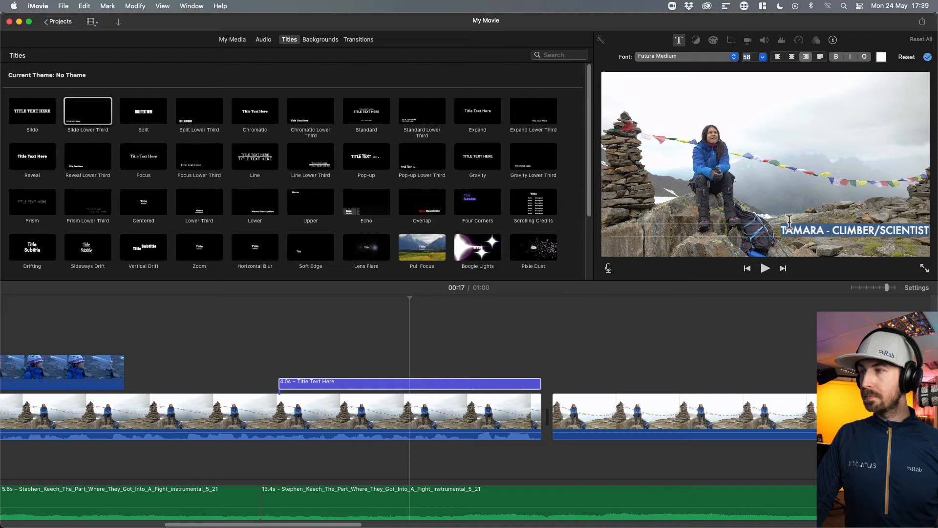
left_click(925, 234)
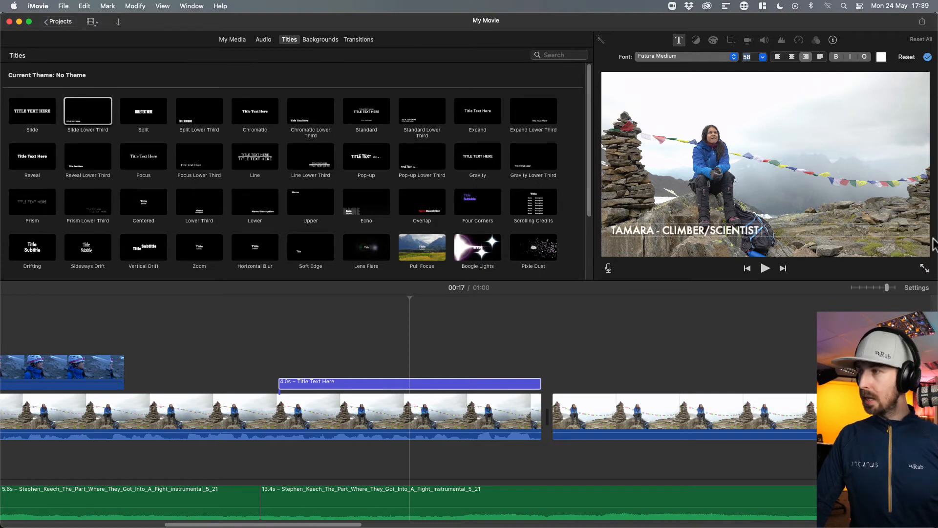
left_click(777, 56)
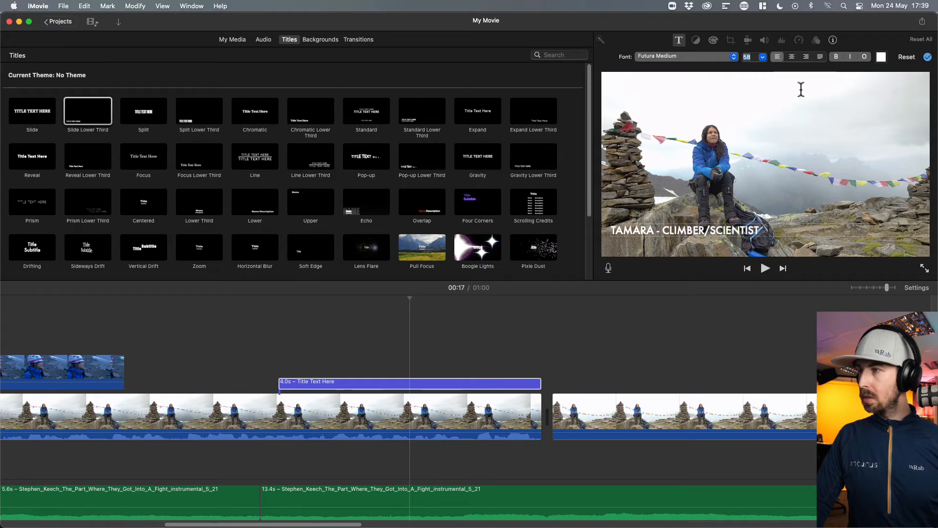
left_click(806, 57)
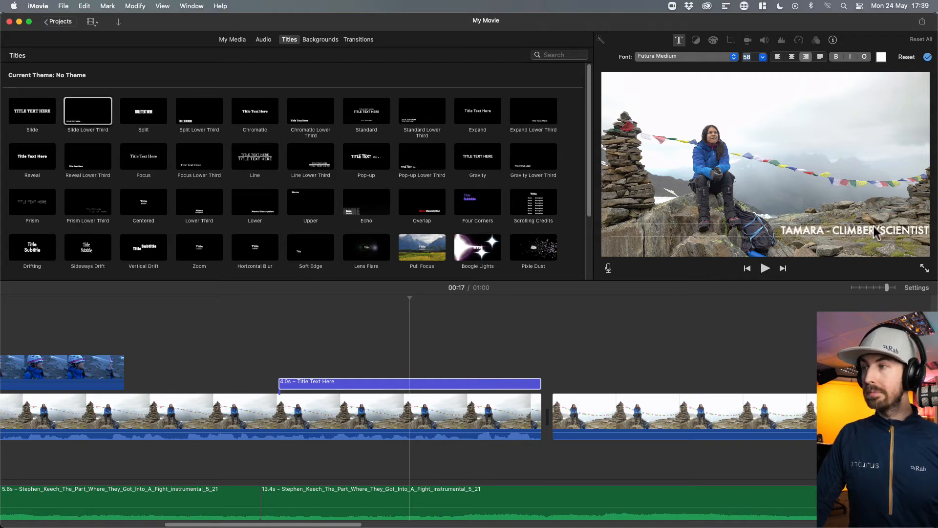
left_click(835, 57)
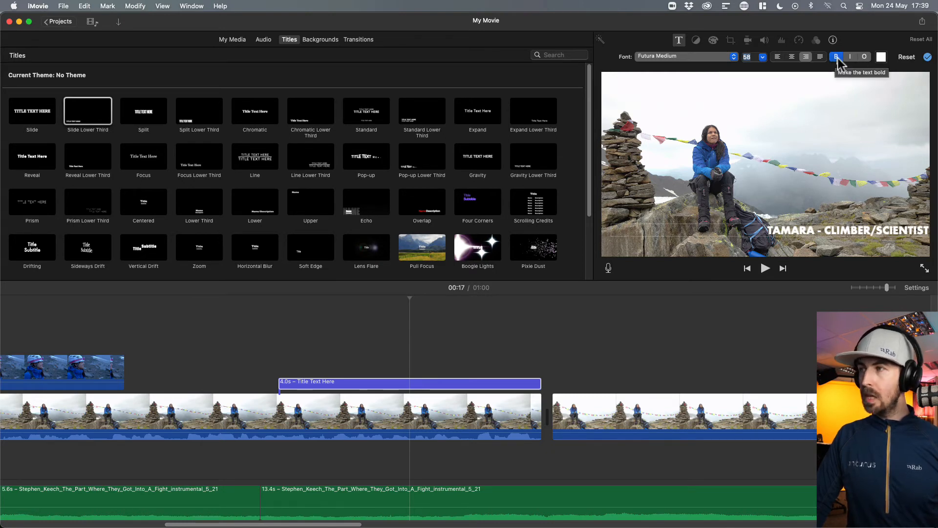
- View the colour choices available for the lower-third title text
left_click(882, 56)
left_click_drag(98, 370, 681, 133)
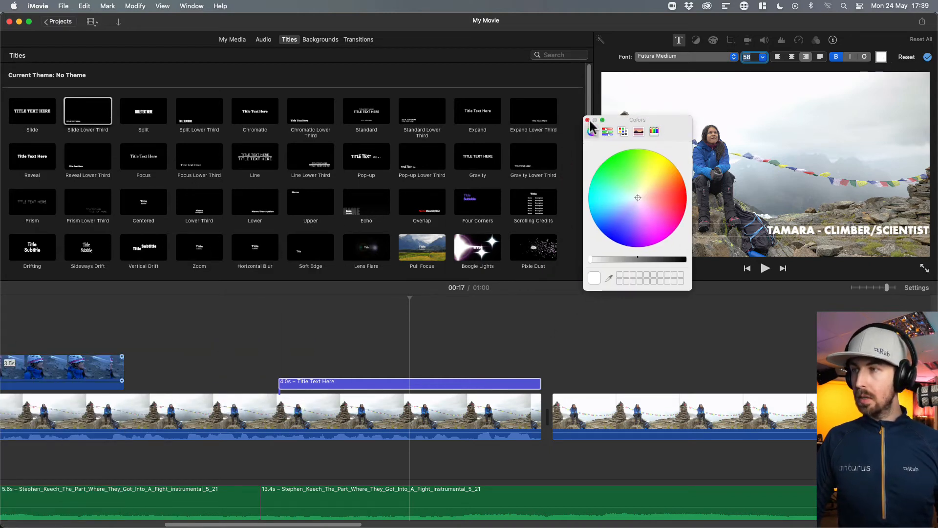
left_click(588, 120)
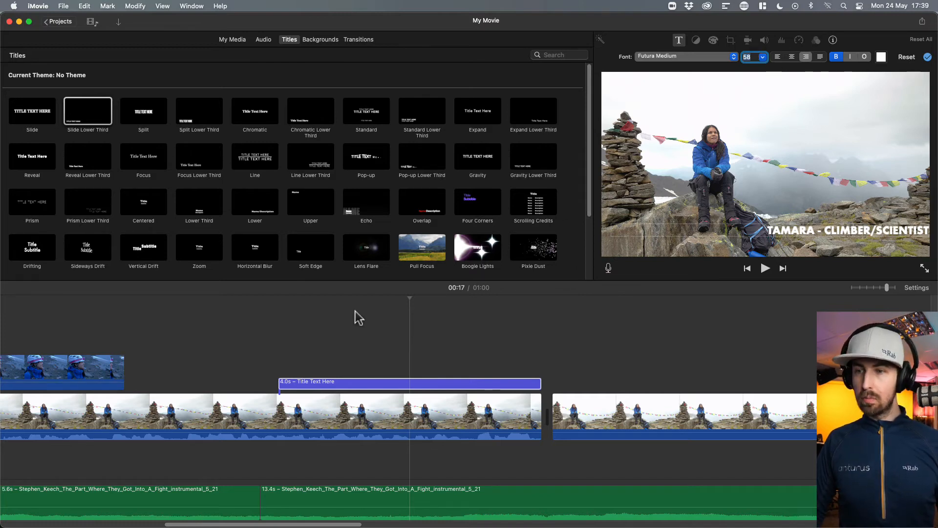
- Play back the lower-third title through the start of the next interview clip to check its timing and appearance
left_click(270, 301)
key("space")
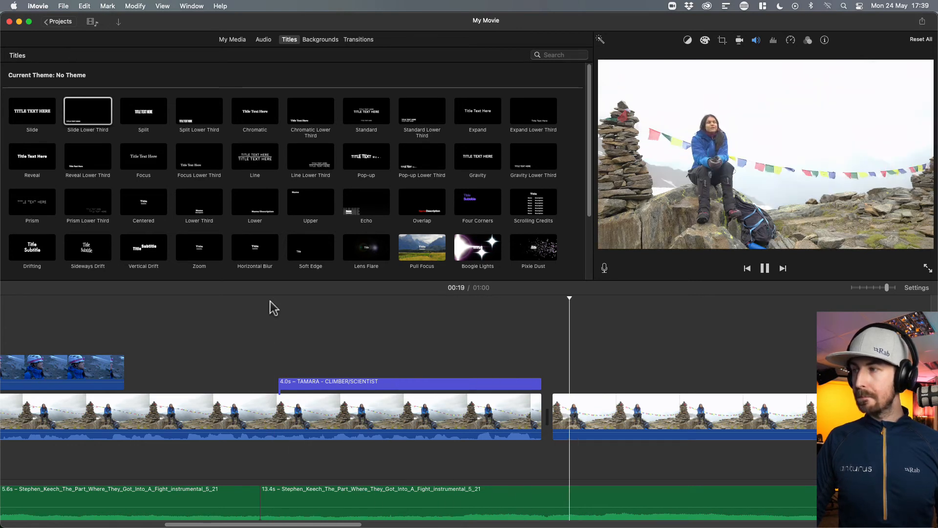
key("space")
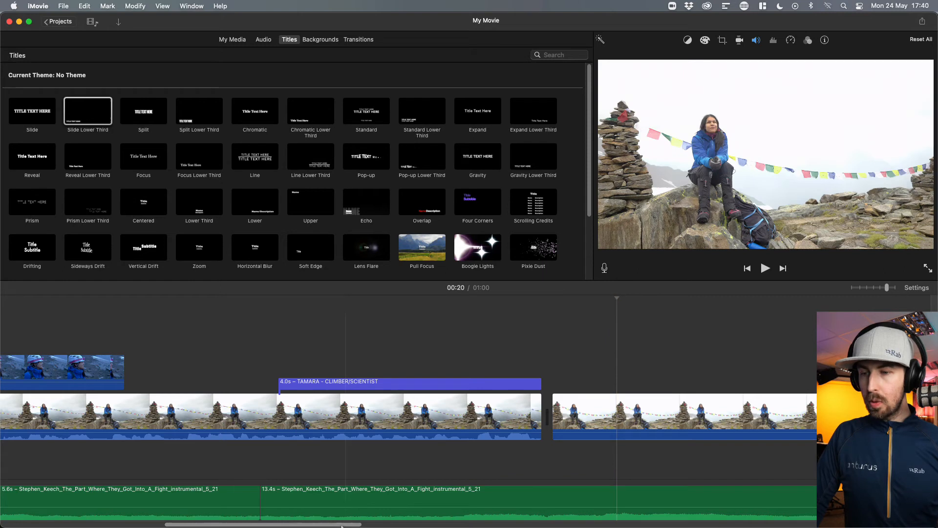
left_click_drag(342, 525, 388, 526)
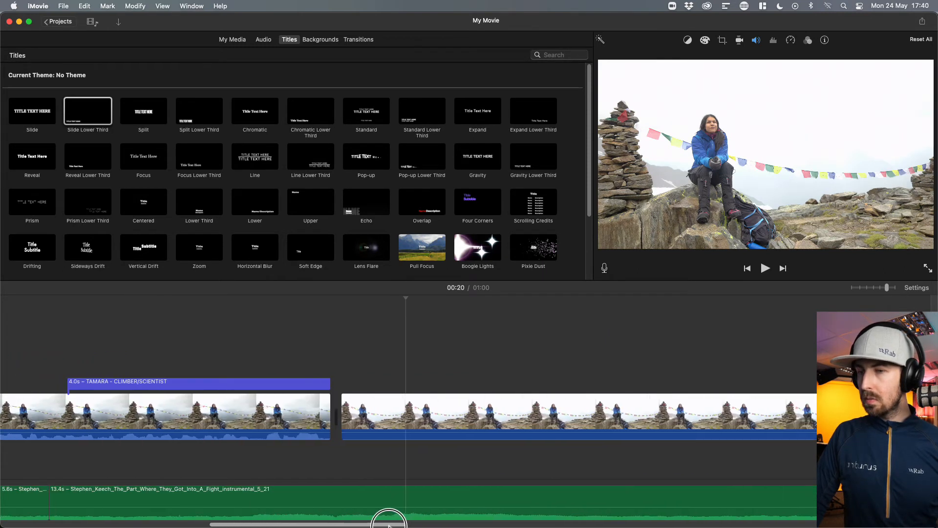
key("space")
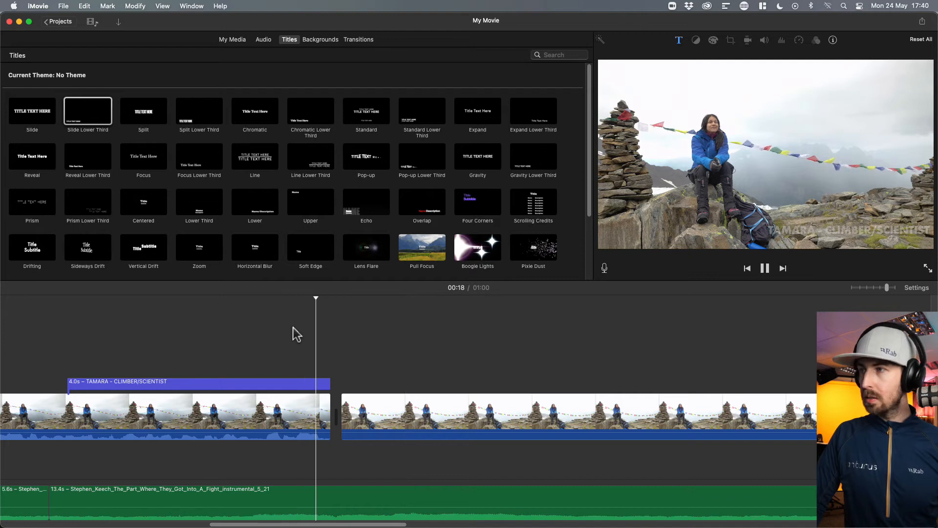
key("space")
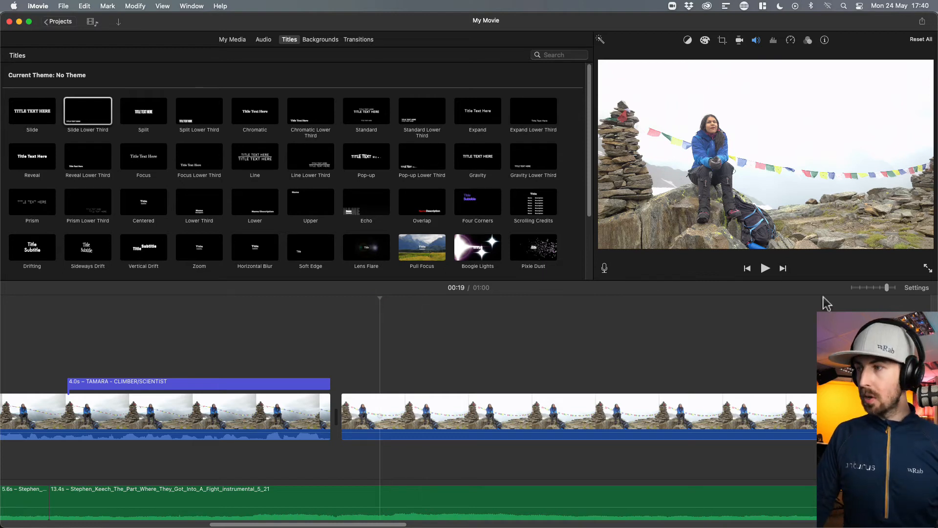
- Review the cut between the first two of the three consecutive interview clips near the film's end
left_click_drag(887, 287, 860, 287)
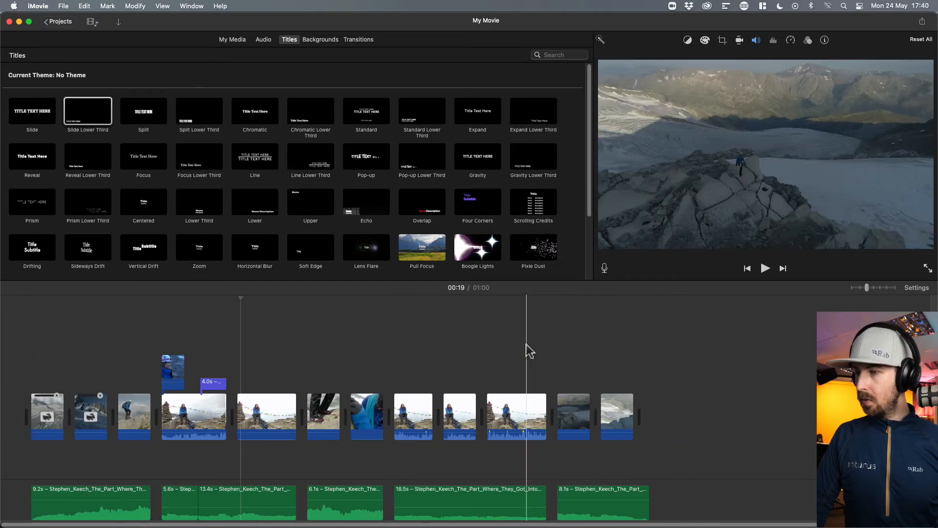
left_click(418, 350)
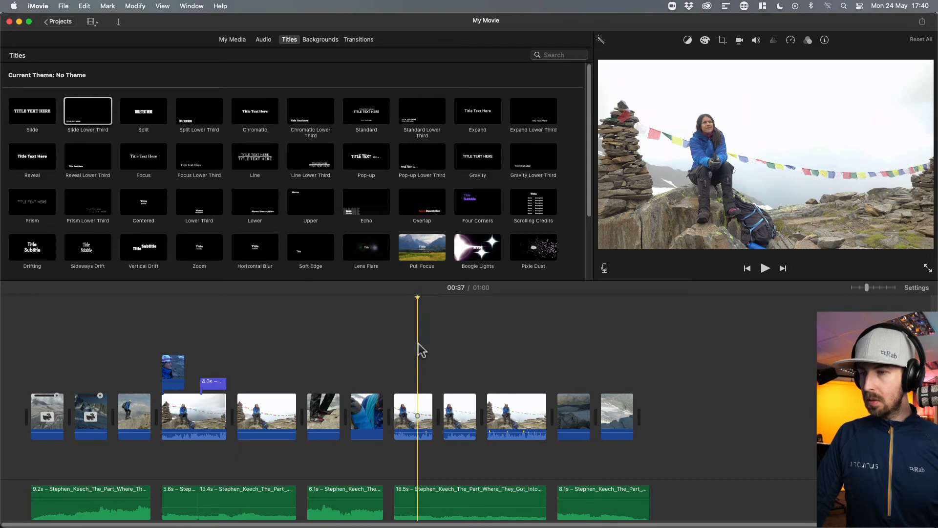
key("space")
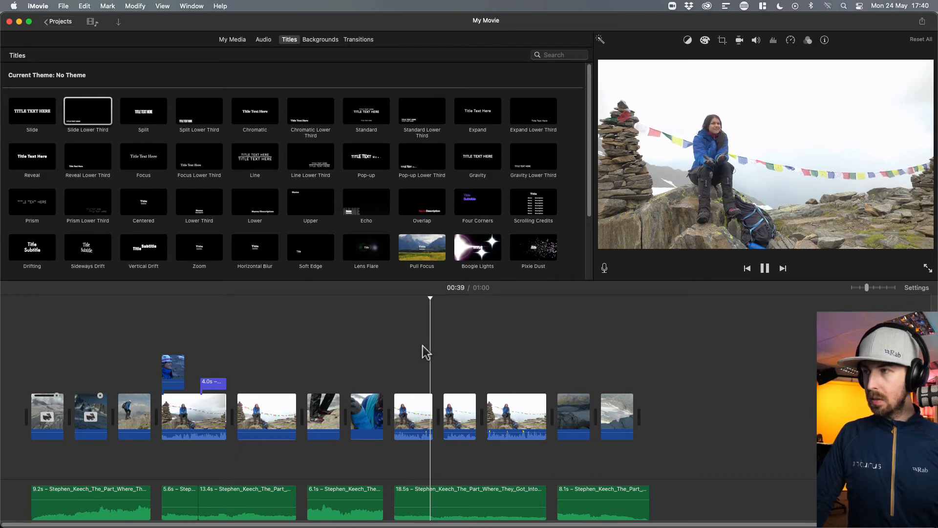
key("space")
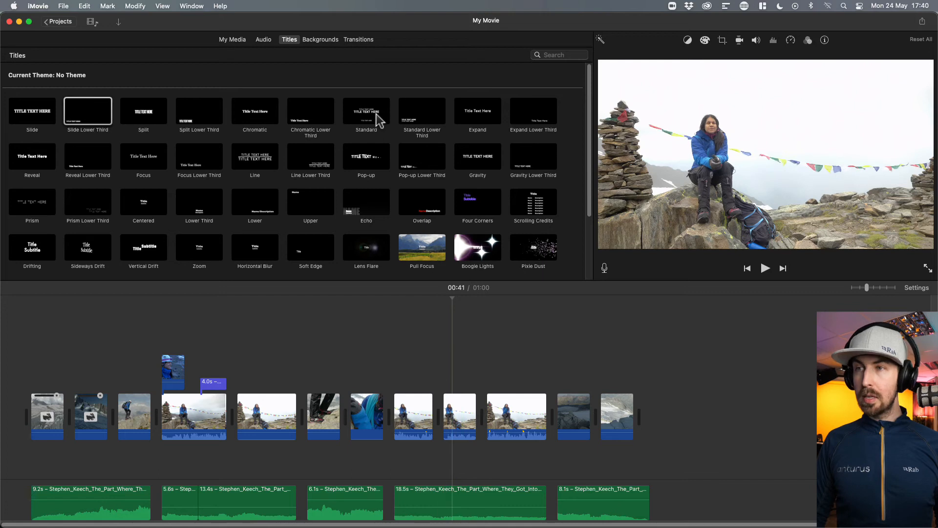
- Try a Puzzle Left transition between the first two of the three consecutive interview clips and play it back twice
left_click(359, 40)
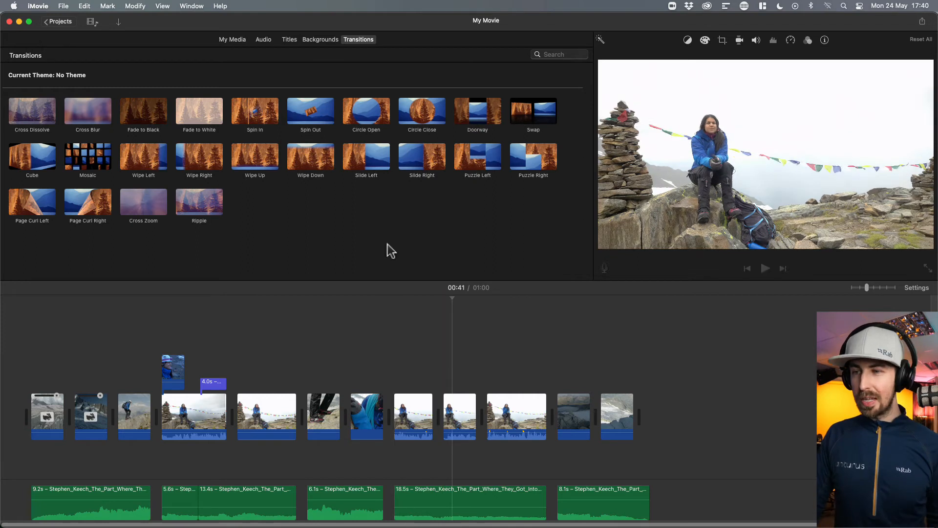
left_click(875, 287)
left_click_drag(874, 288, 880, 288)
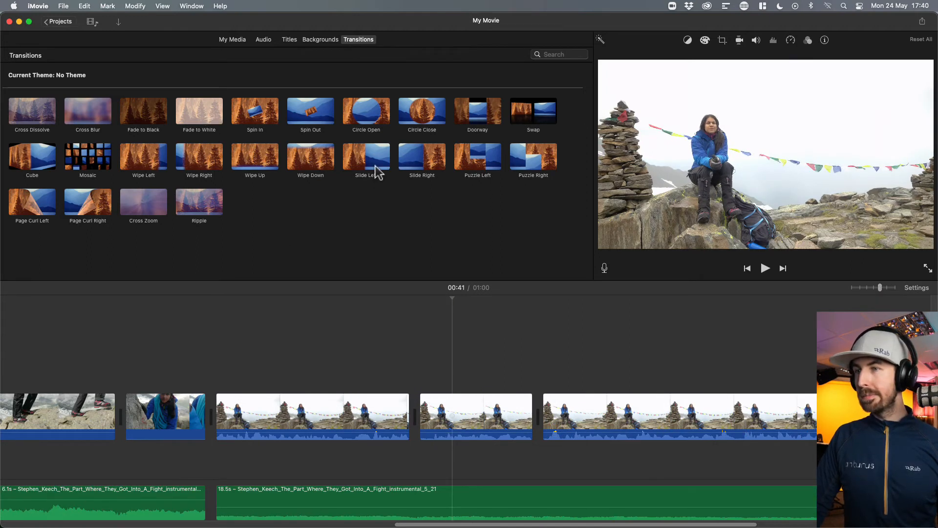
mouse_move(471, 162)
left_mouse_down()
mouse_move(444, 336)
mouse_move(394, 438)
mouse_move(384, 416)
left_mouse_up()
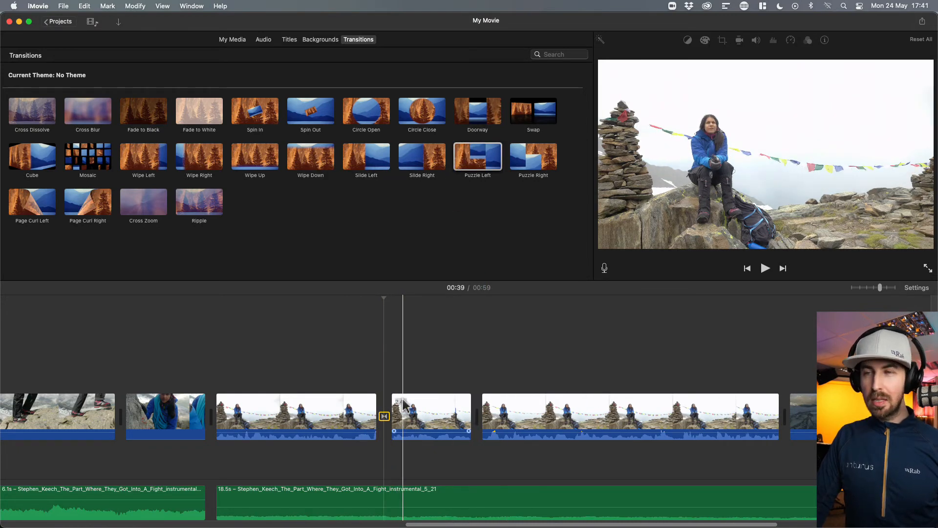
left_click(352, 389)
key("space")
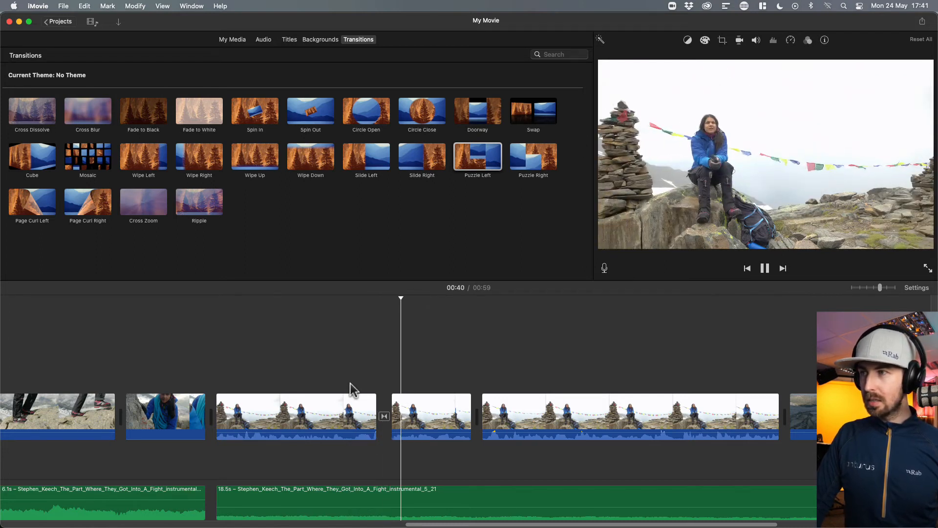
key("space")
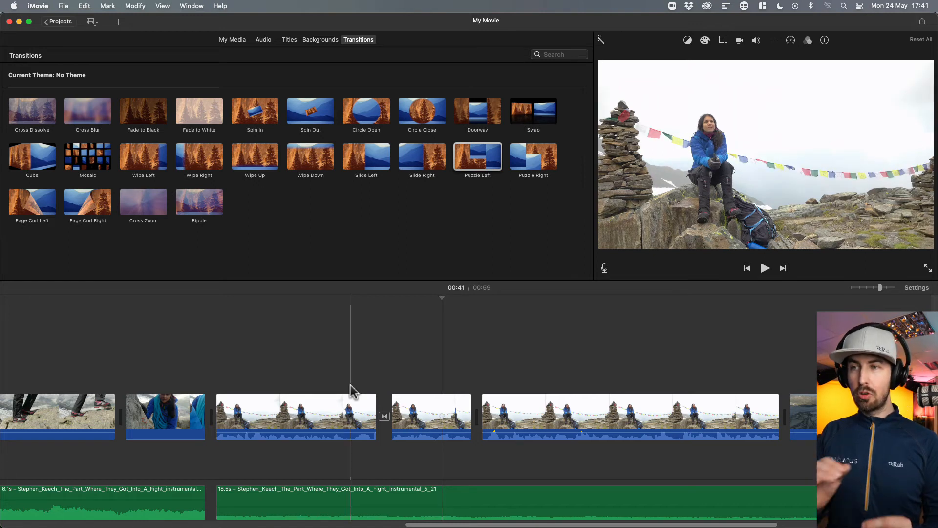
left_click(351, 375)
key("space")
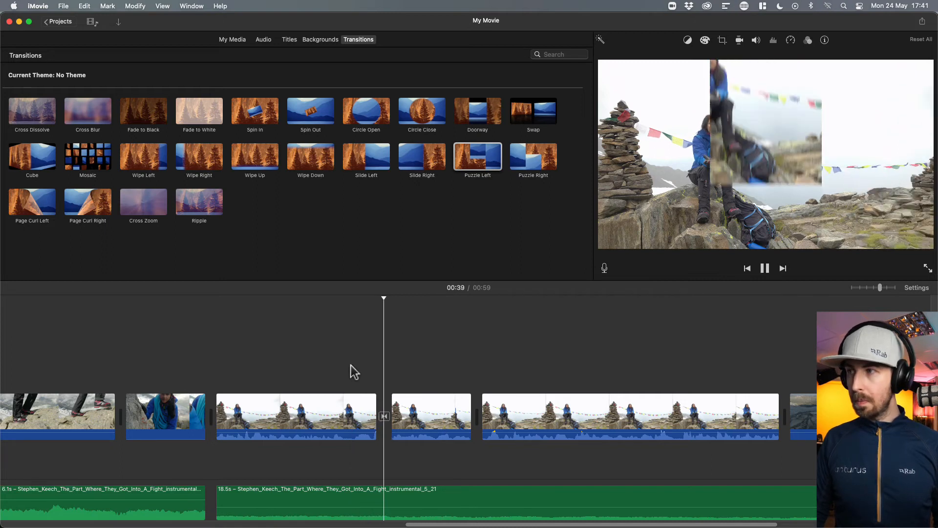
key("space")
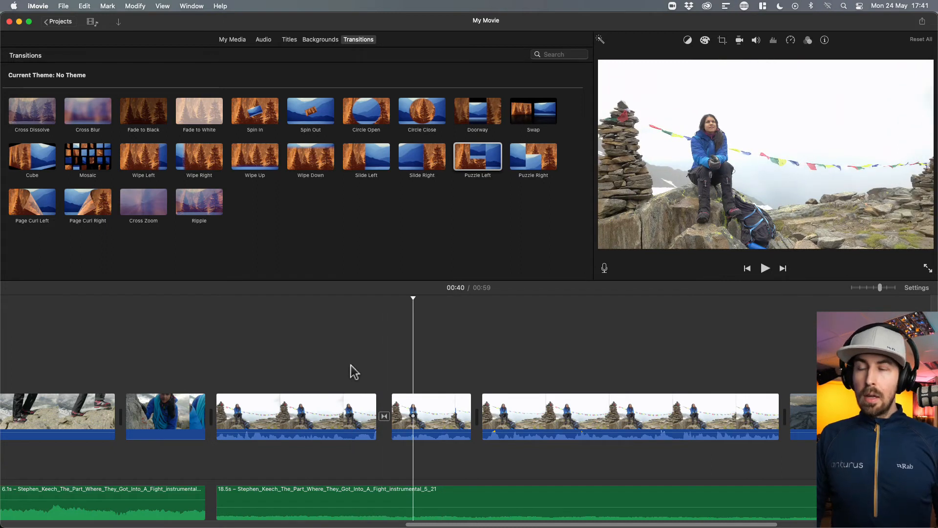
- Try a Circle Open transition between the second and third interview clips, play it back, and undo both added transitions
left_click_drag(383, 142, 385, 418)
left_click_drag(367, 118, 460, 430)
key("space")
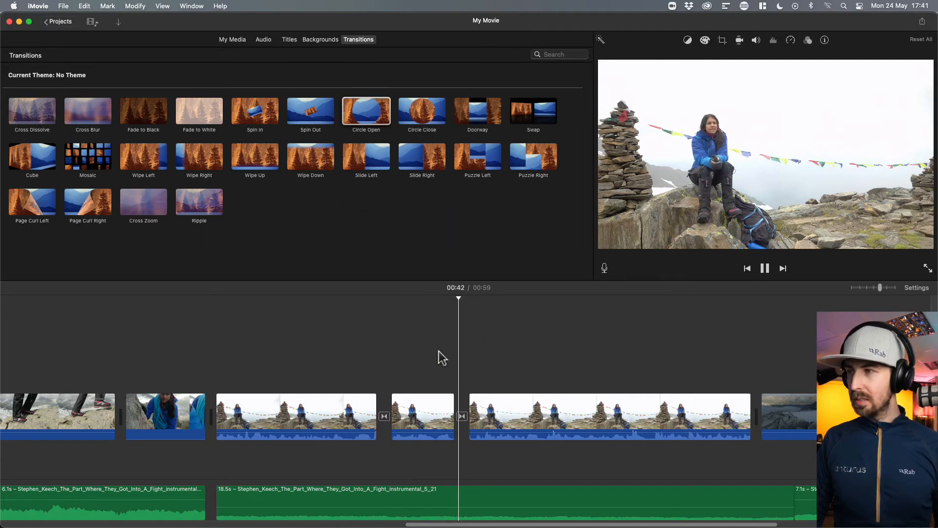
key("space")
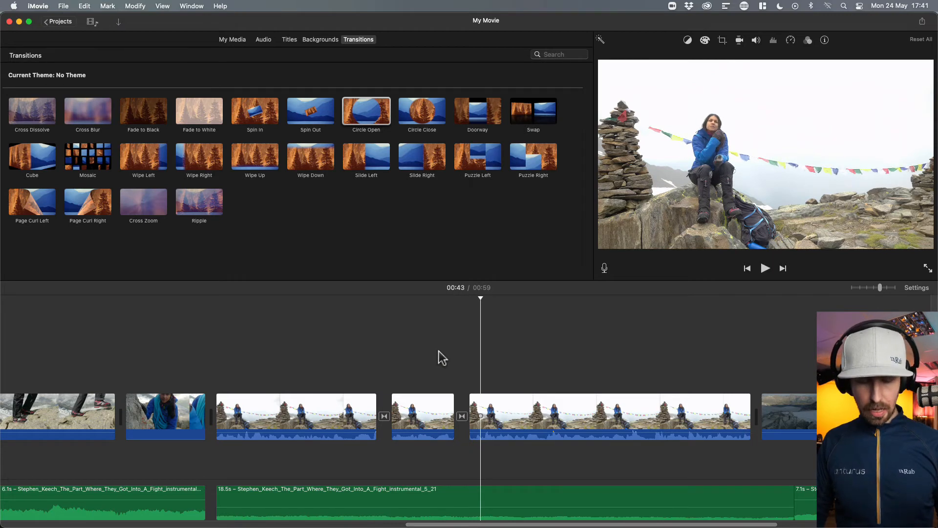
key("super+z")
key("super+z")
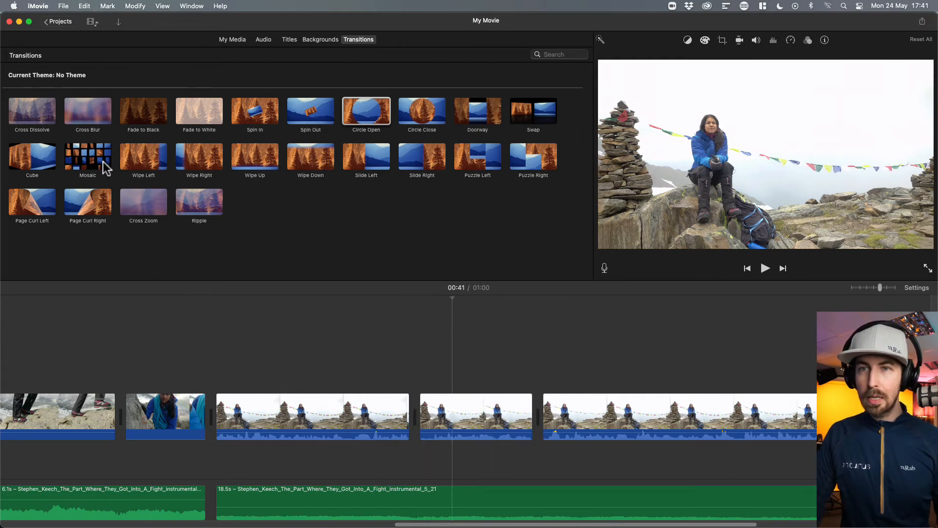
- Try a Cube transition between the first two of the consecutive interview clips, play it back, and undo it
left_click_drag(54, 167, 382, 423)
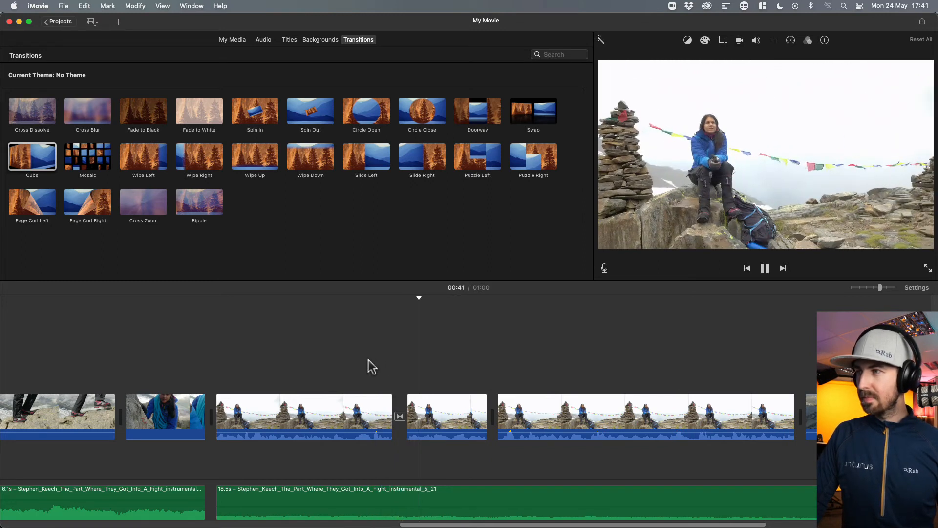
key("space")
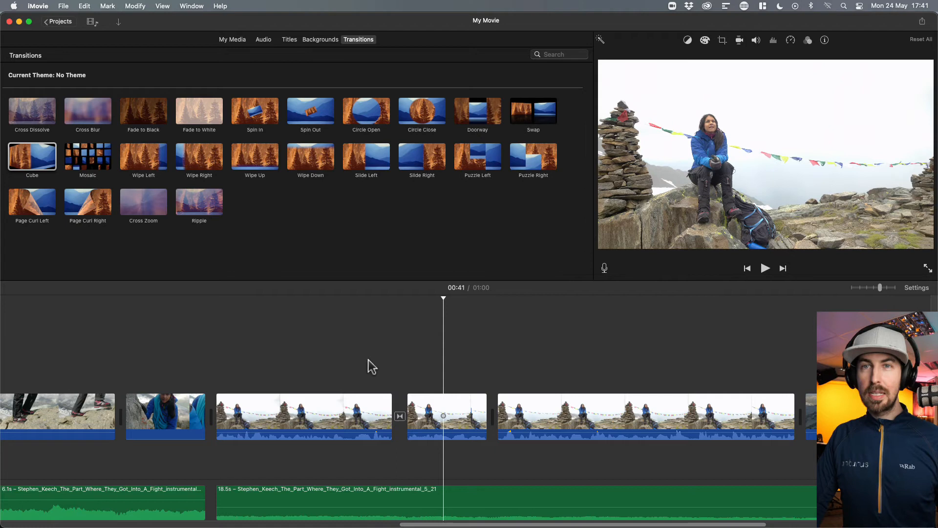
key("super+z")
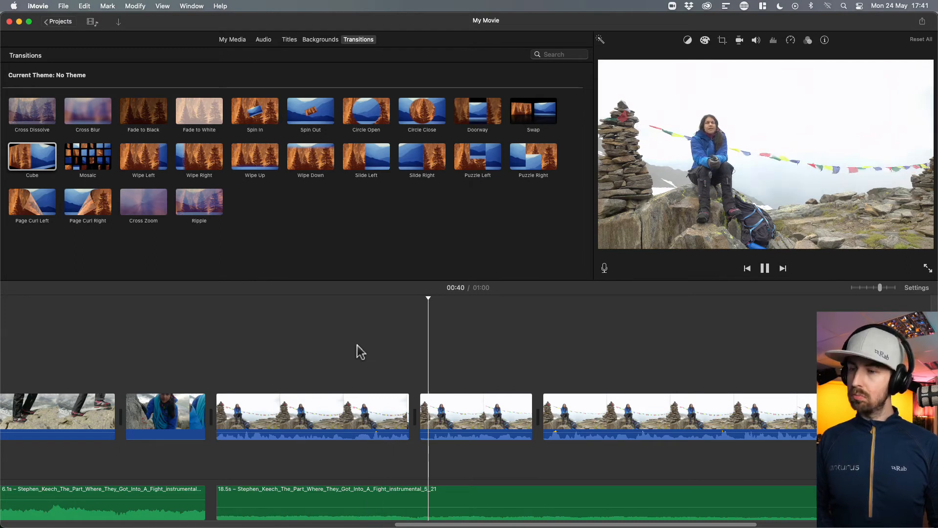
- Replay the plain cut, trim a sliver off the start of the short middle interview clip, and select that clip
key("space")
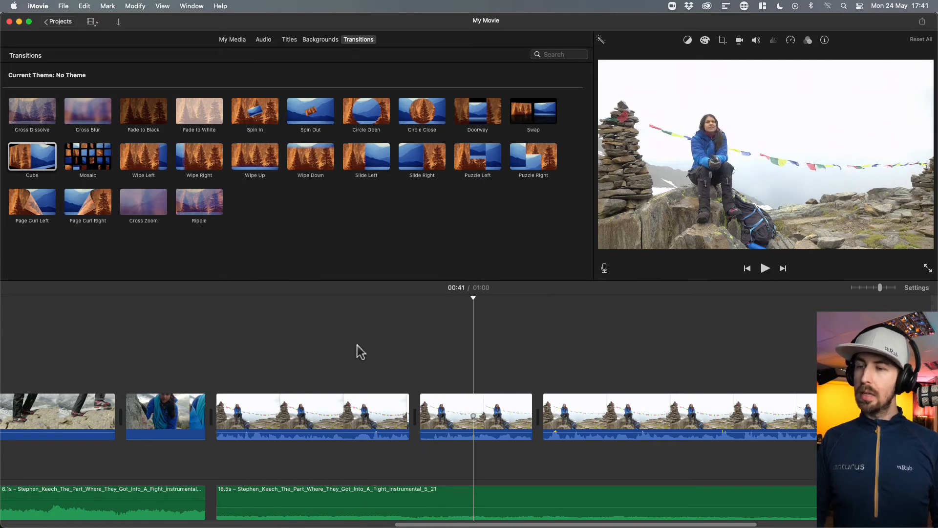
left_click_drag(420, 415, 431, 416)
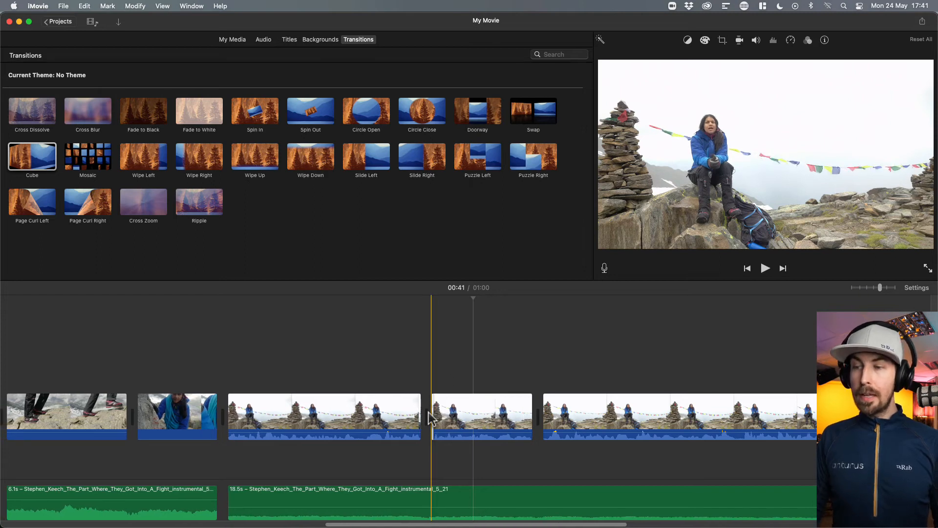
left_click(473, 418)
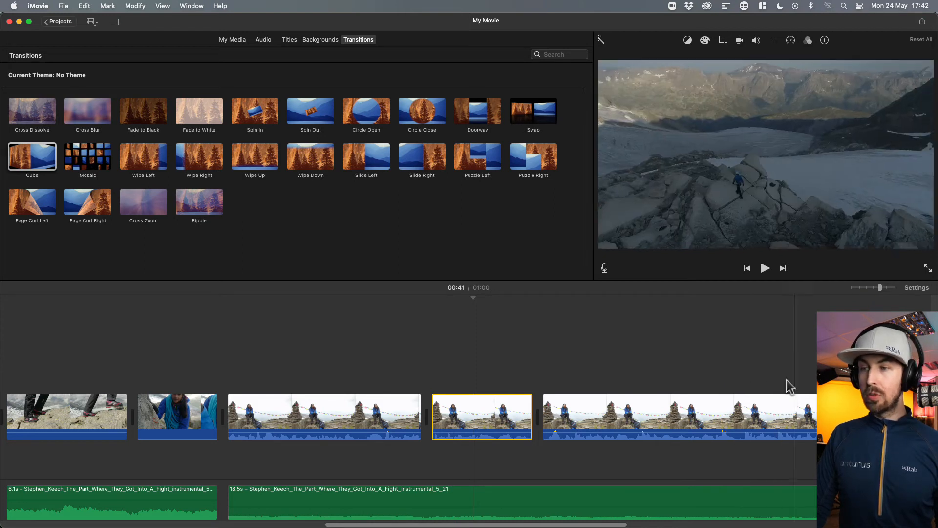
- Apply a Crop to Fill to the short middle interview clip, with a tighter frame around the seated interviewee
left_click(492, 411)
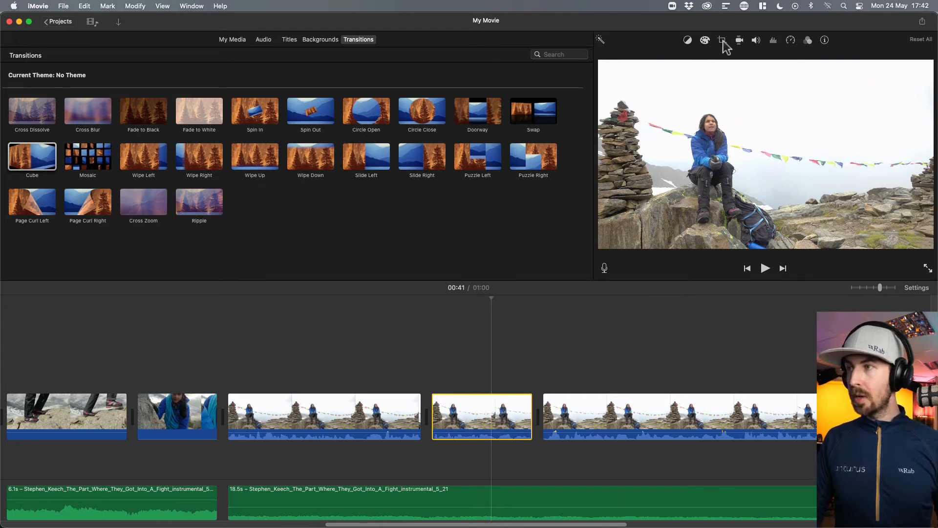
left_click(723, 40)
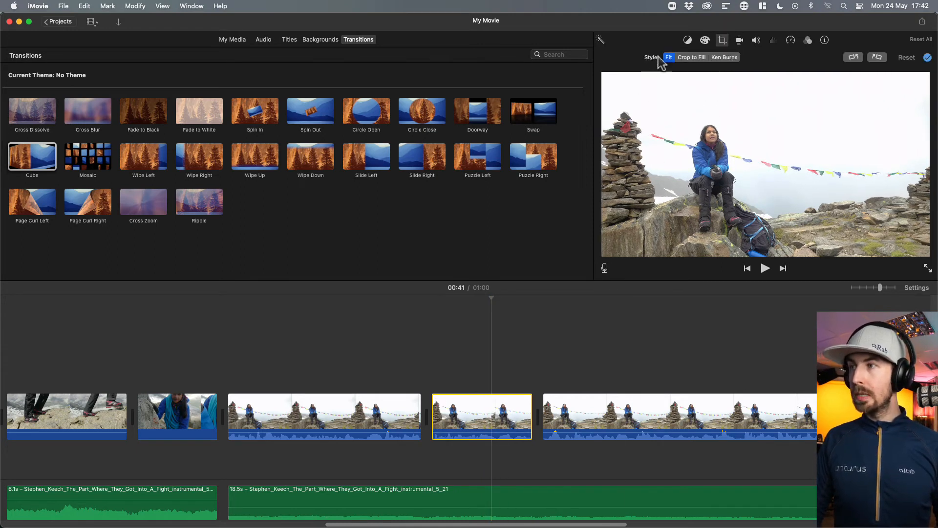
left_click(688, 57)
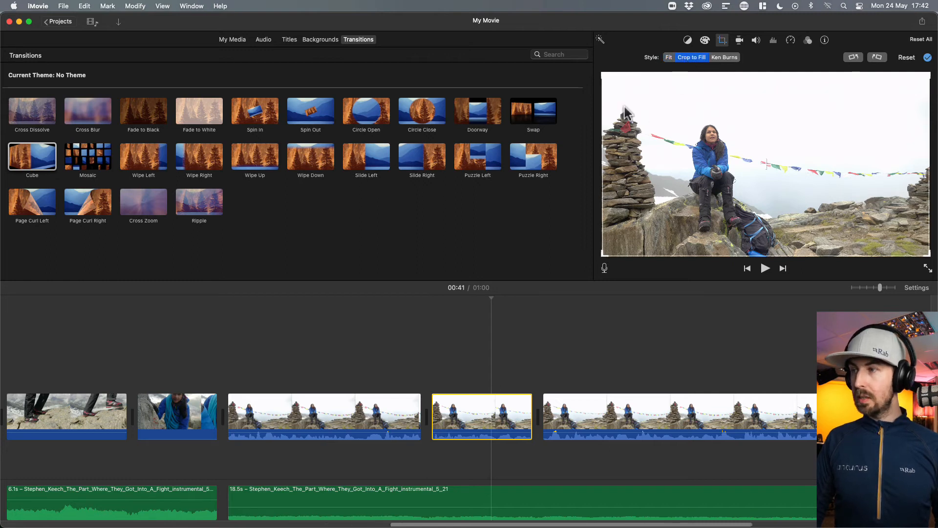
left_click_drag(603, 75, 649, 98)
left_click_drag(924, 254, 858, 219)
left_click_drag(768, 195, 778, 213)
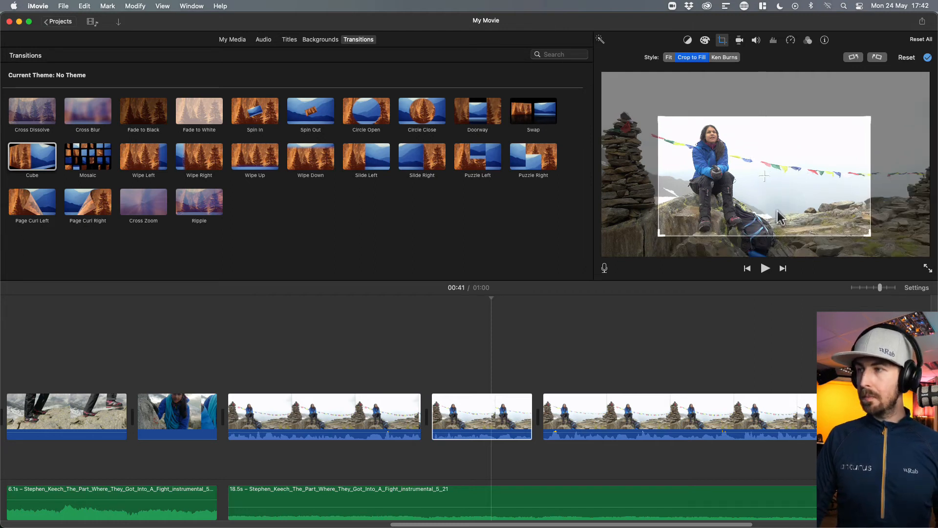
key("Return")
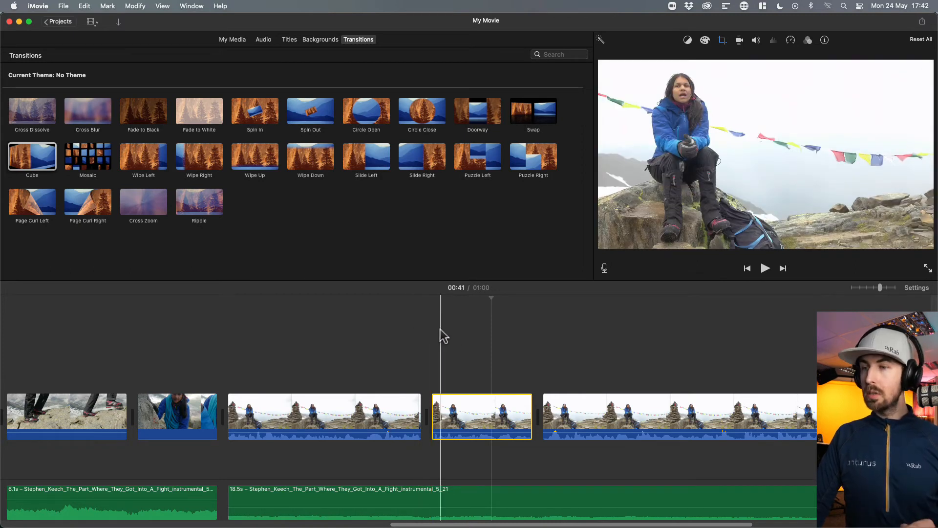
- Shift the middle clip's crop frame so the interviewee sits closer to the centre, and play back across the preceding cut
left_click(473, 376)
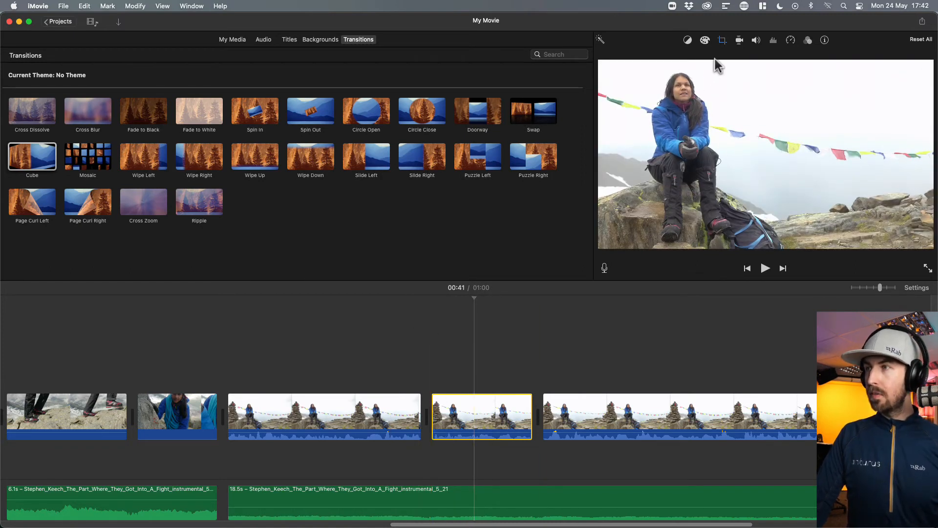
left_click(722, 41)
mouse_move(771, 185)
left_mouse_down()
mouse_move(776, 194)
mouse_move(766, 201)
left_mouse_up()
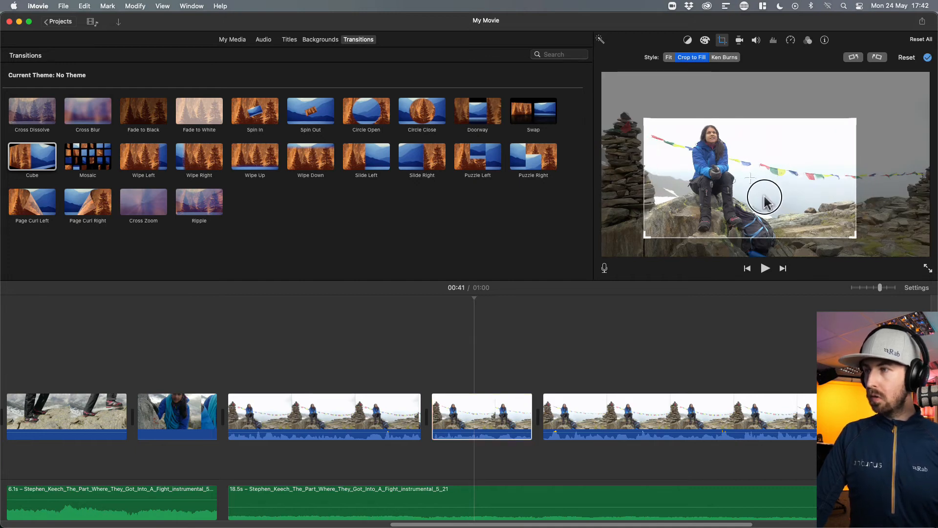
left_click(558, 313)
left_click(393, 351)
key("space")
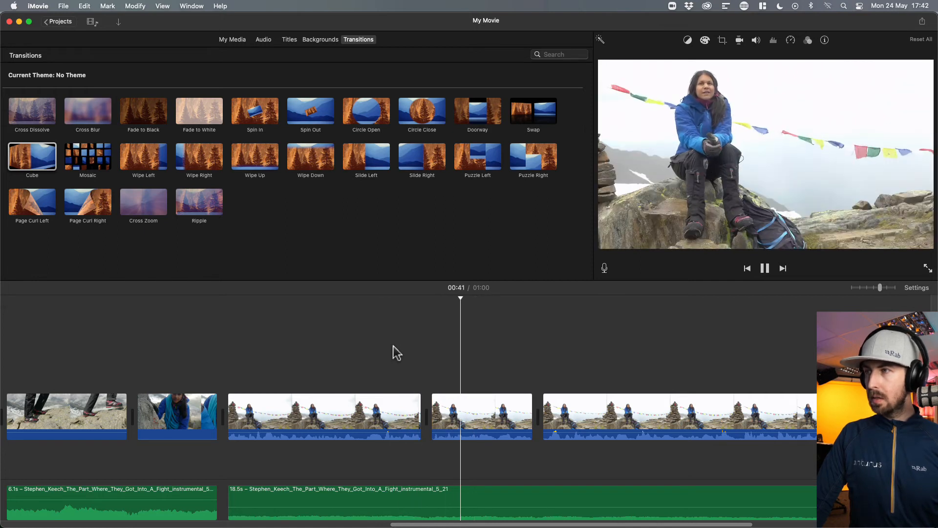
- Loosen the short middle interview clip's crop frame slightly around the interviewee and play back across the cuts on both sides
key("space")
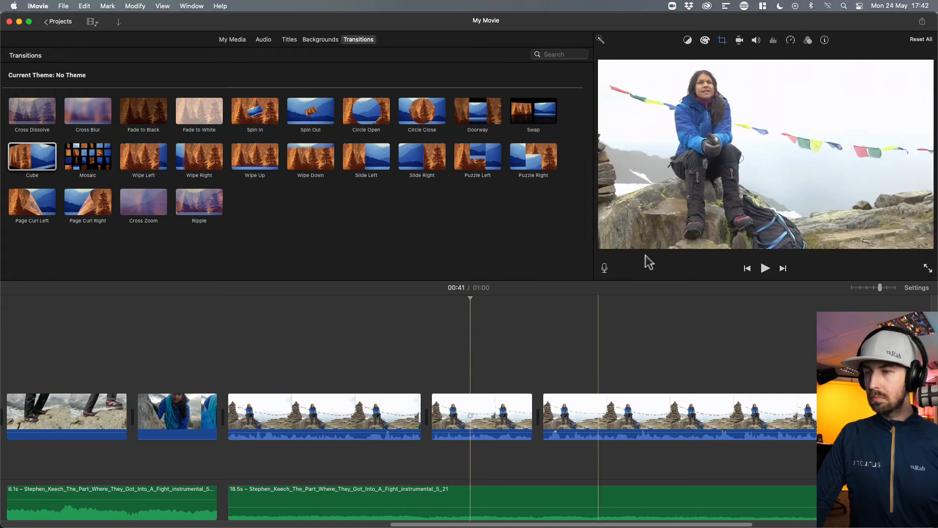
left_click(722, 40)
mouse_move(853, 238)
left_mouse_down()
mouse_move(870, 249)
mouse_move(859, 231)
left_mouse_up()
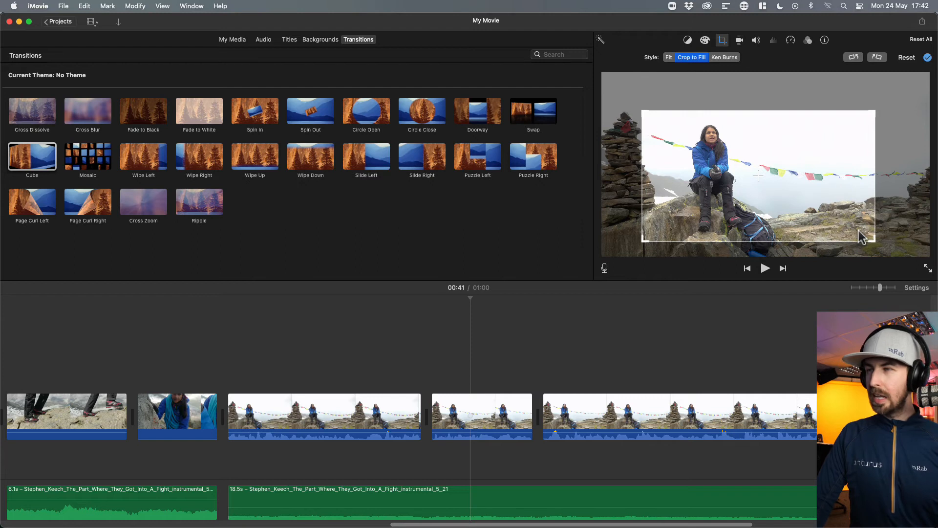
key("Return")
left_click(383, 384)
key("space")
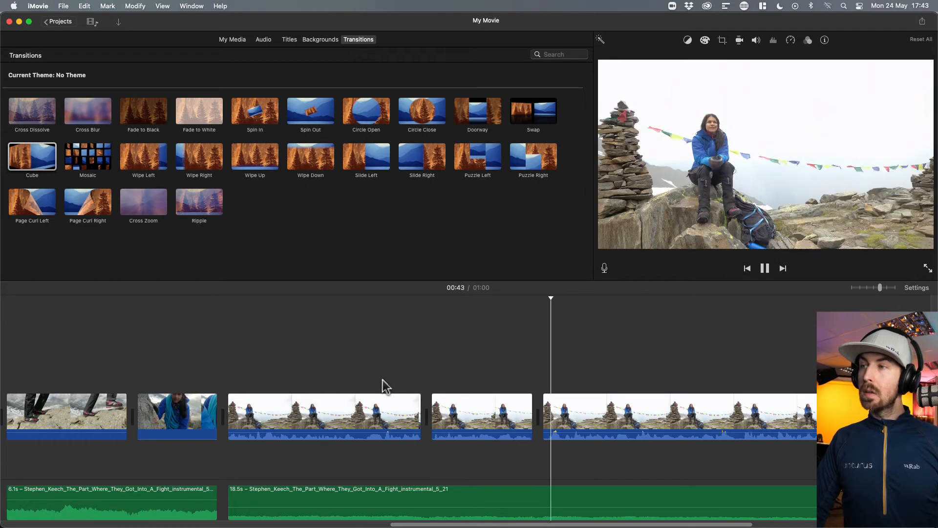
key("space")
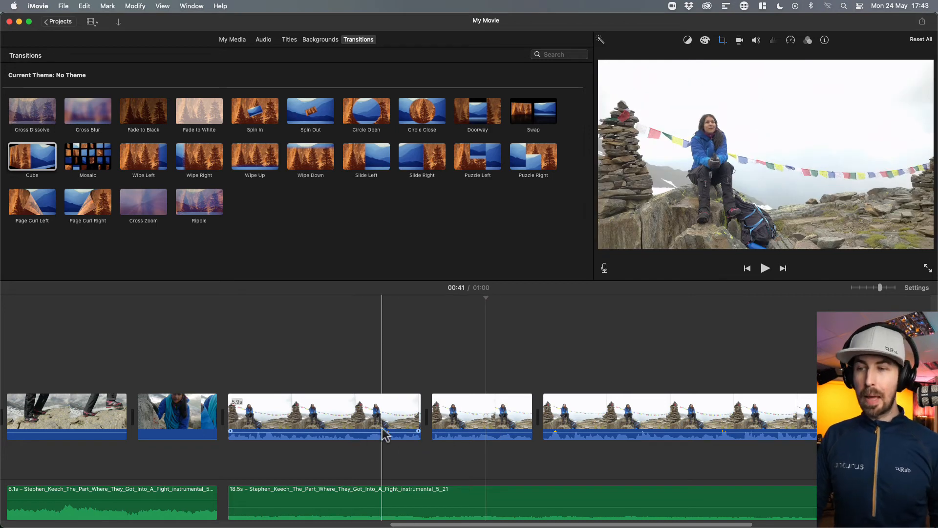
- Apply Ken Burns to the interview clip following the titled one, swapping start and end and tightening the start frame around the interviewee
left_click_drag(430, 524, 130, 524)
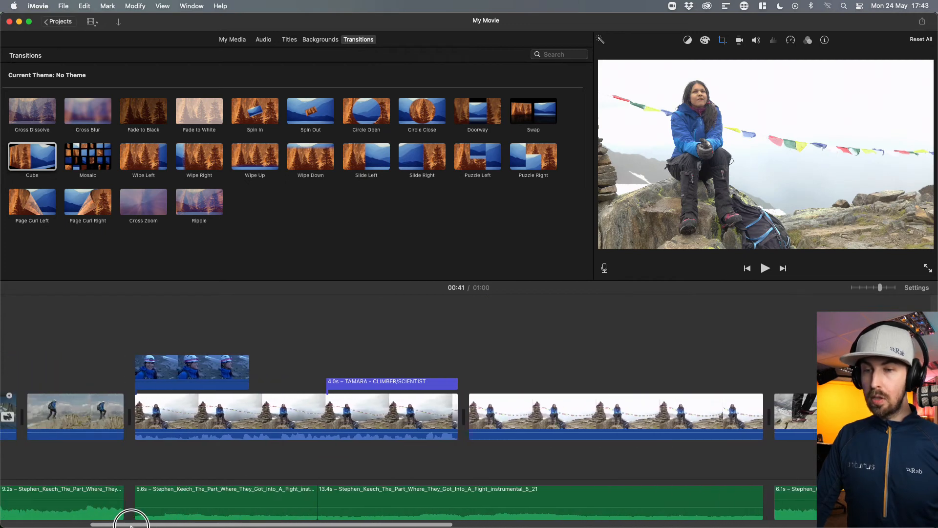
left_click(593, 421)
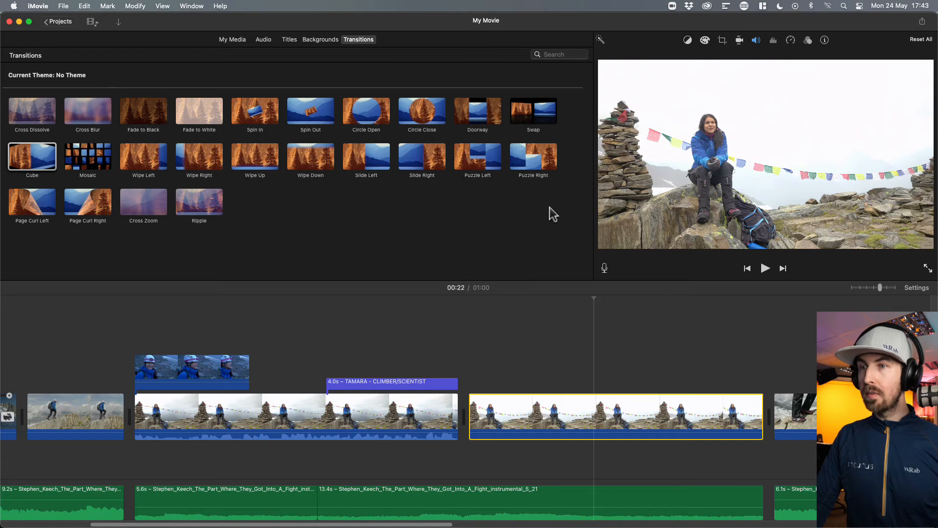
left_click(723, 40)
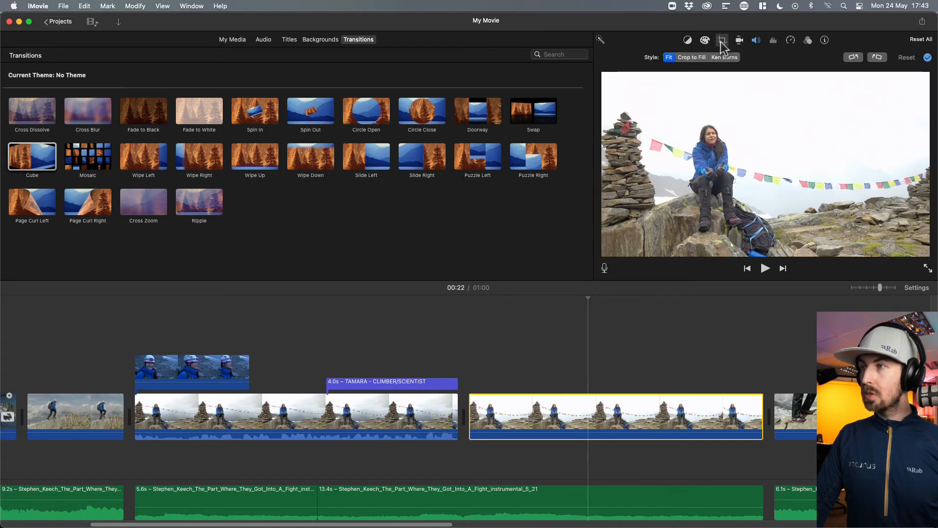
left_click(692, 57)
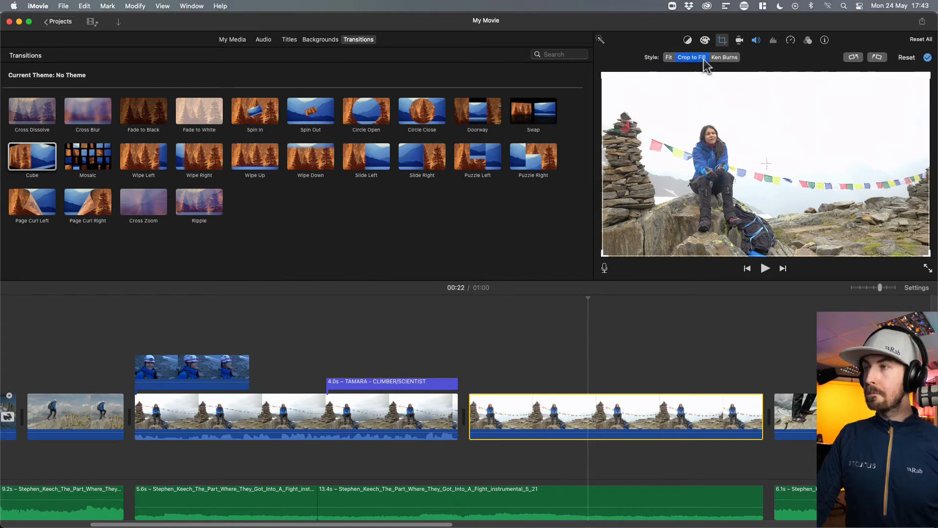
left_click(728, 58)
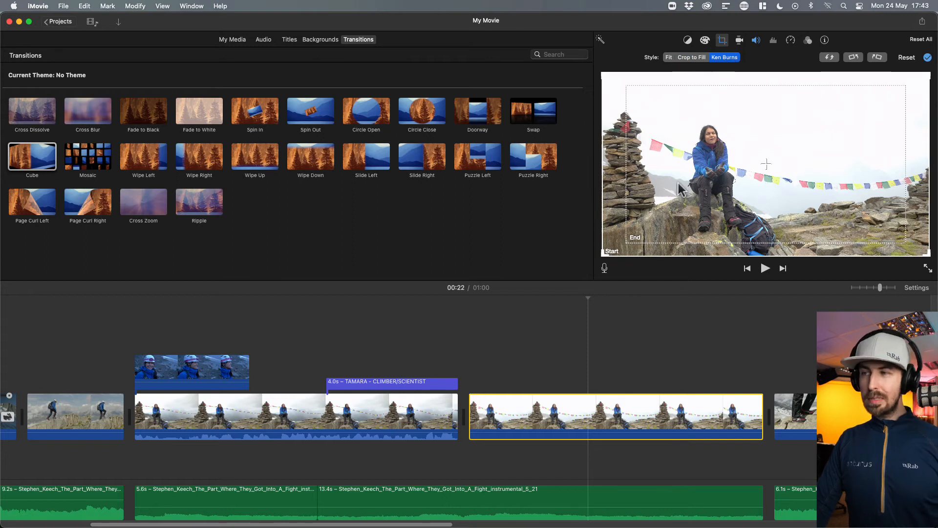
left_click(603, 252)
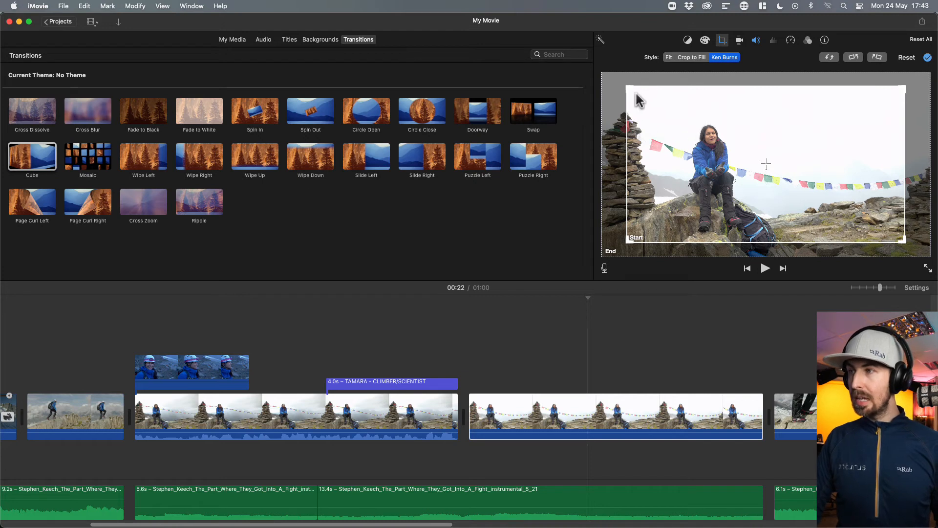
left_click_drag(629, 91, 638, 94)
left_click_drag(682, 146, 685, 149)
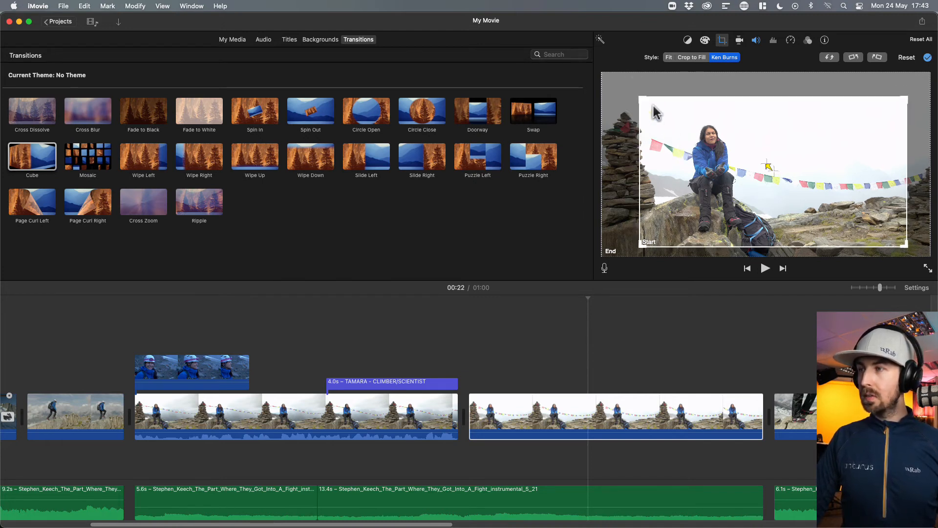
- Try tightening the Ken Burns start frame a little further, play back across the cut after the titled clip, and undo it
left_click_drag(637, 98, 642, 102)
left_click_drag(713, 164, 713, 167)
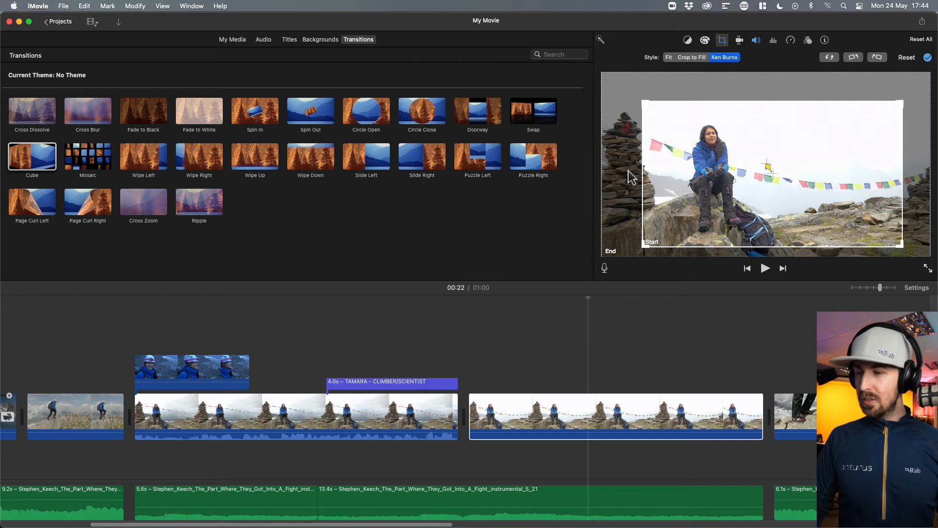
key("Return")
left_click(440, 339)
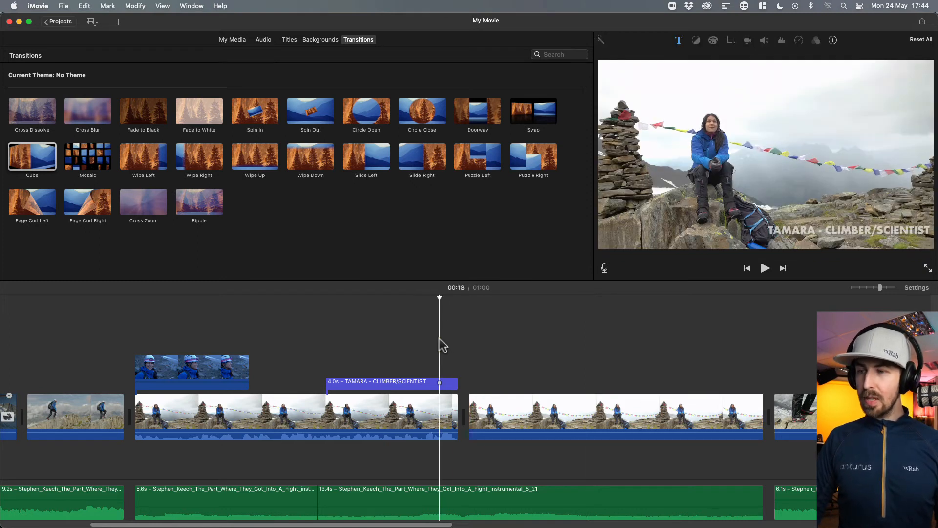
key("space")
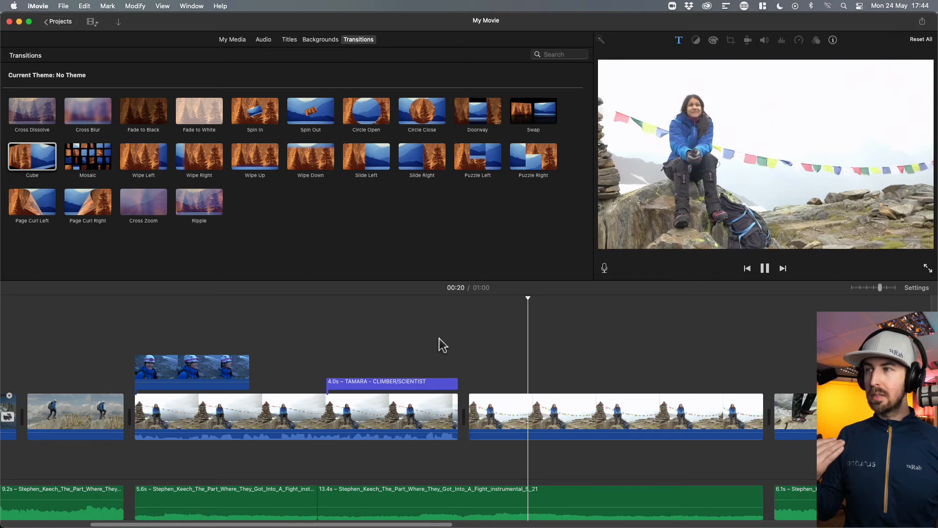
key("space")
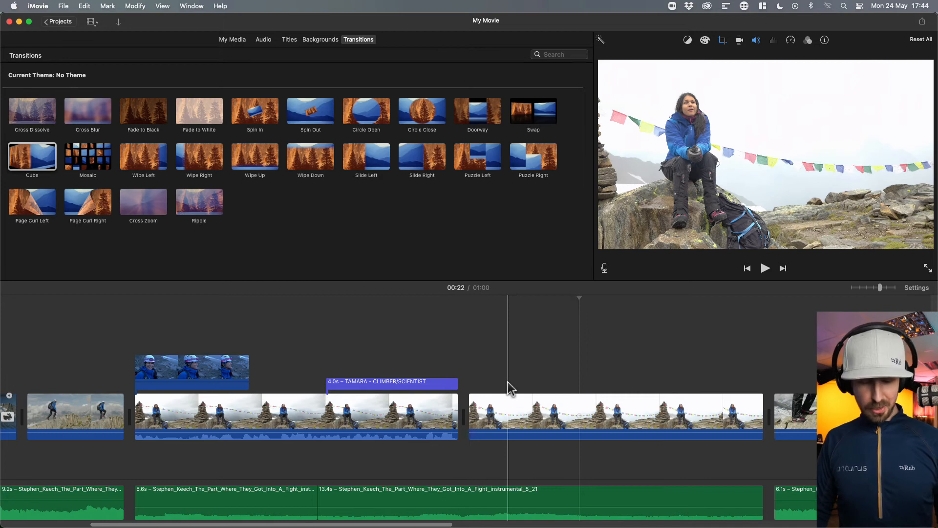
key("super+z")
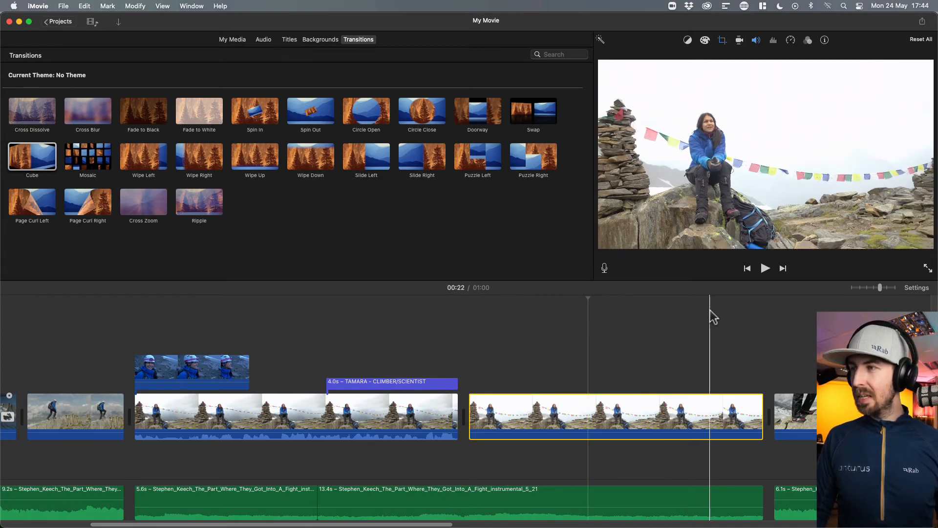
key("super+z")
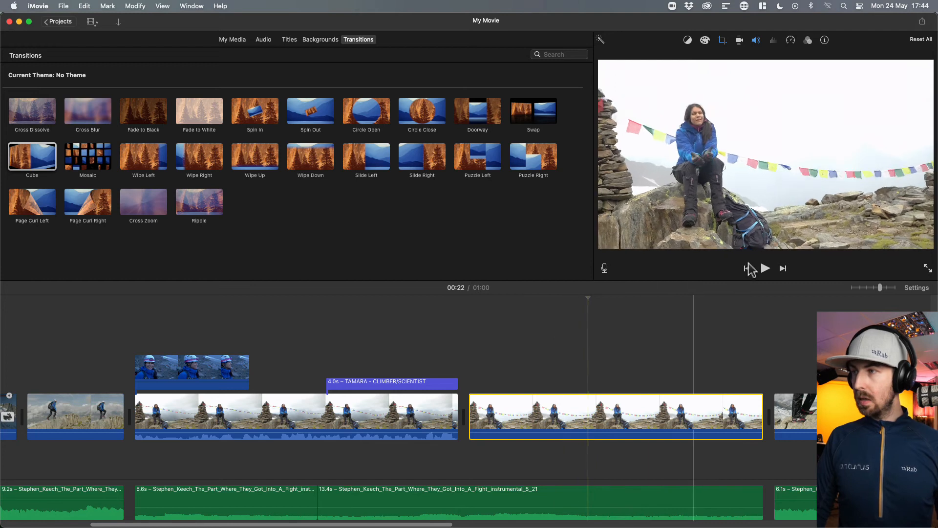
- Switch the clip after the titled interview to Crop to Fill, nudge its frame slightly, and play back across the preceding cut
left_click(722, 40)
left_click(702, 58)
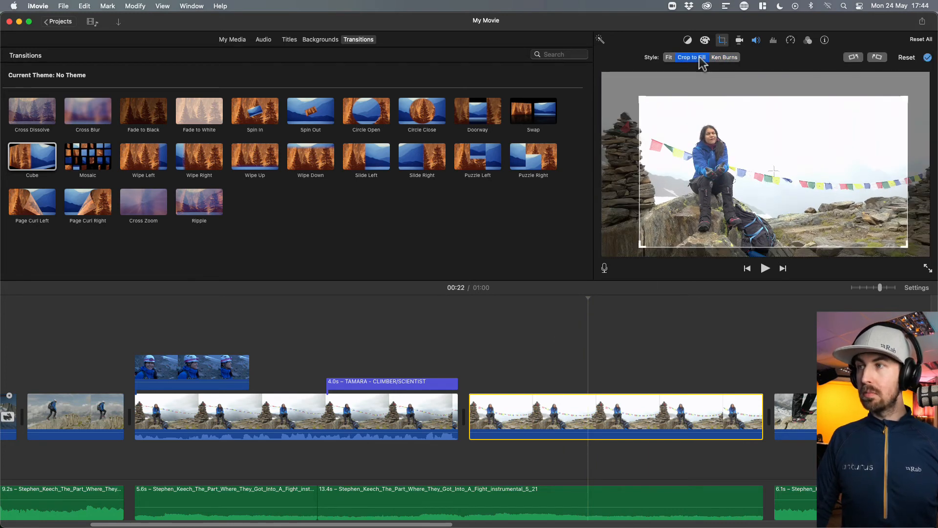
left_click_drag(732, 166, 728, 167)
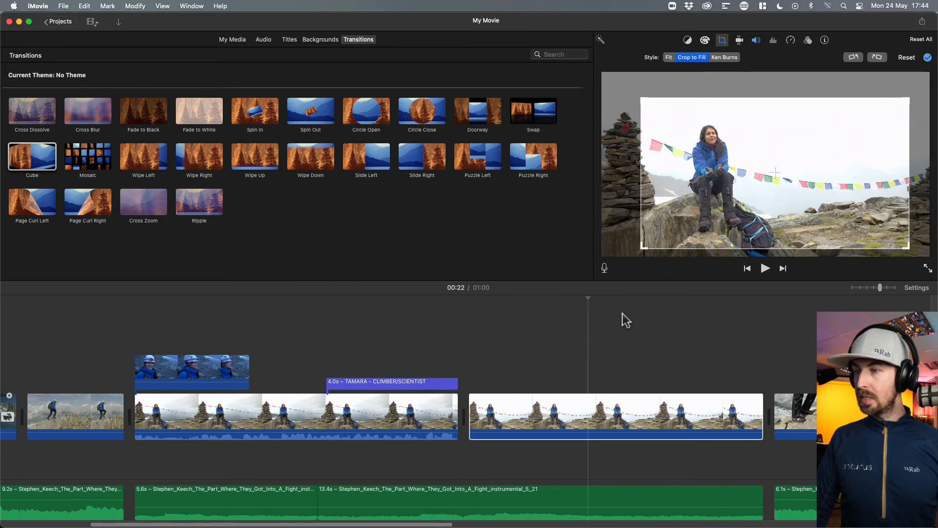
left_click(429, 350)
key("space")
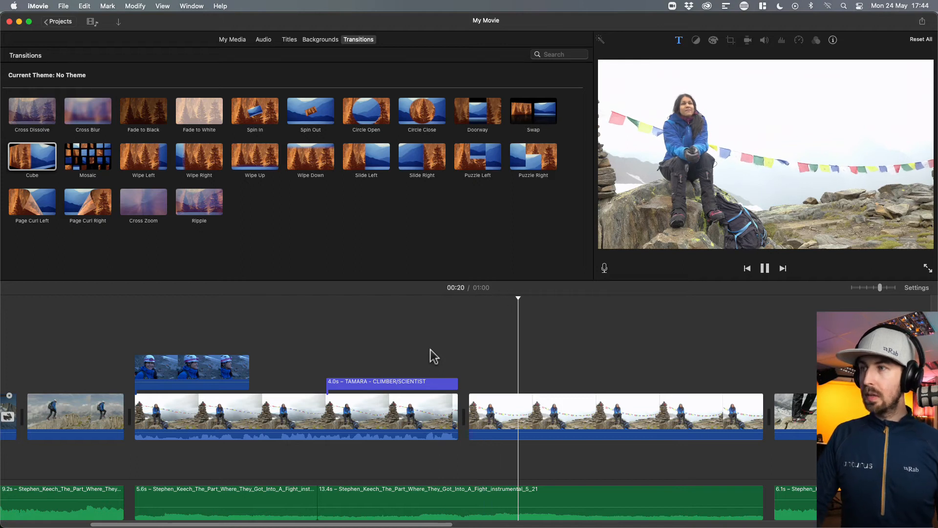
key("space")
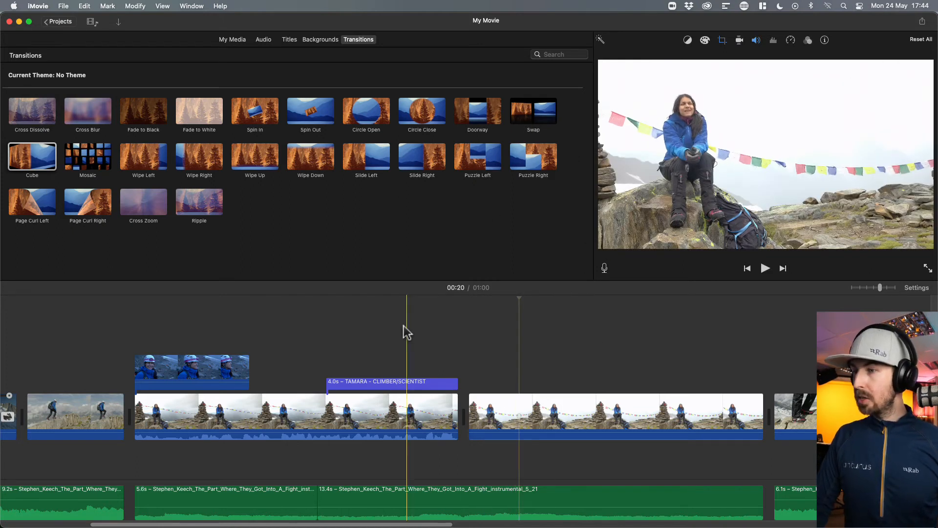
- Unmute the cropped interview clip after the titled one and play back across the cut to hear its sound
left_click(618, 326)
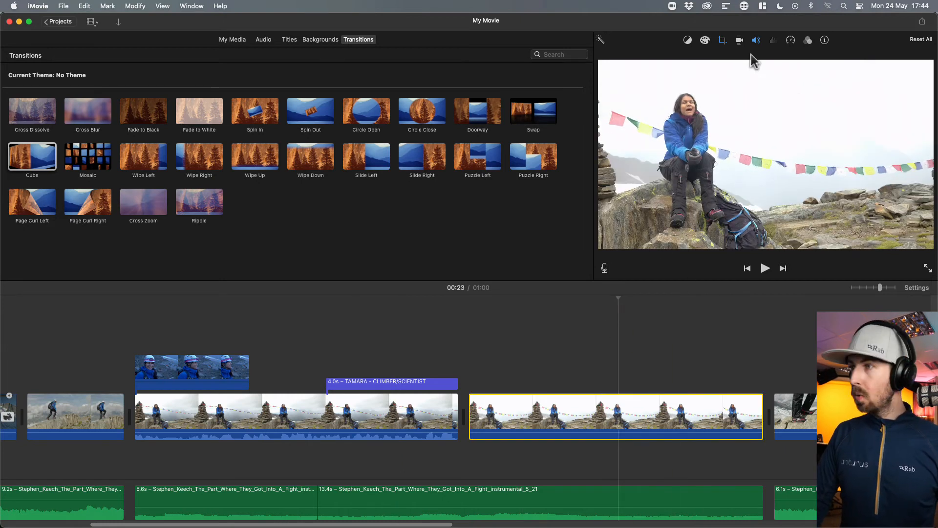
left_click(756, 40)
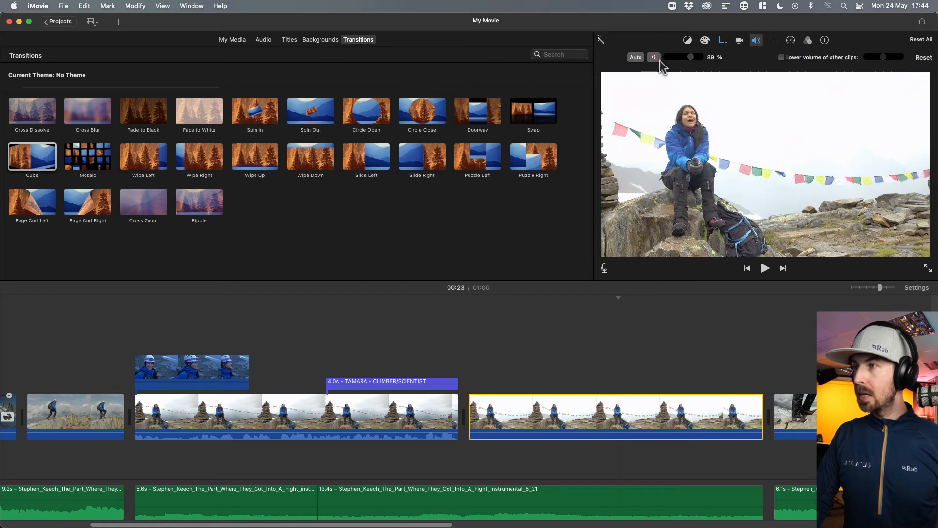
left_click(561, 328)
left_click(427, 343)
key("space")
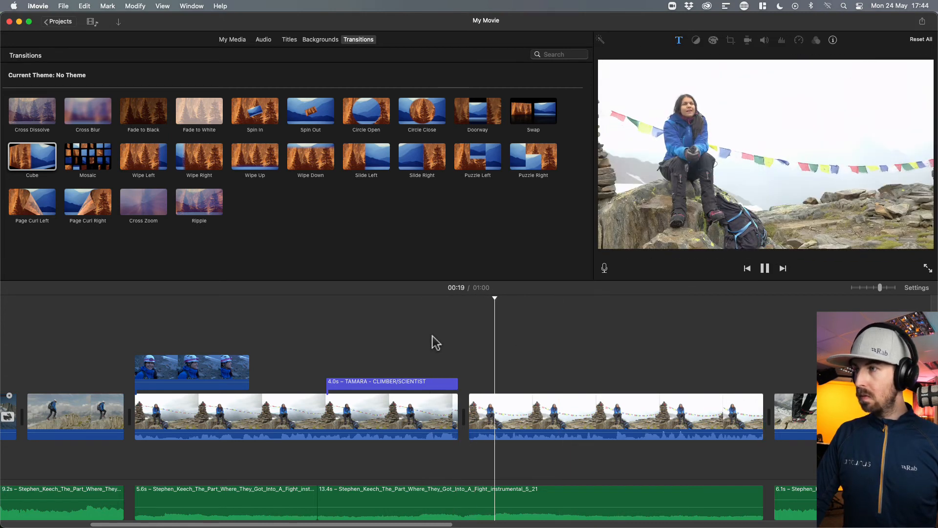
left_click(421, 348)
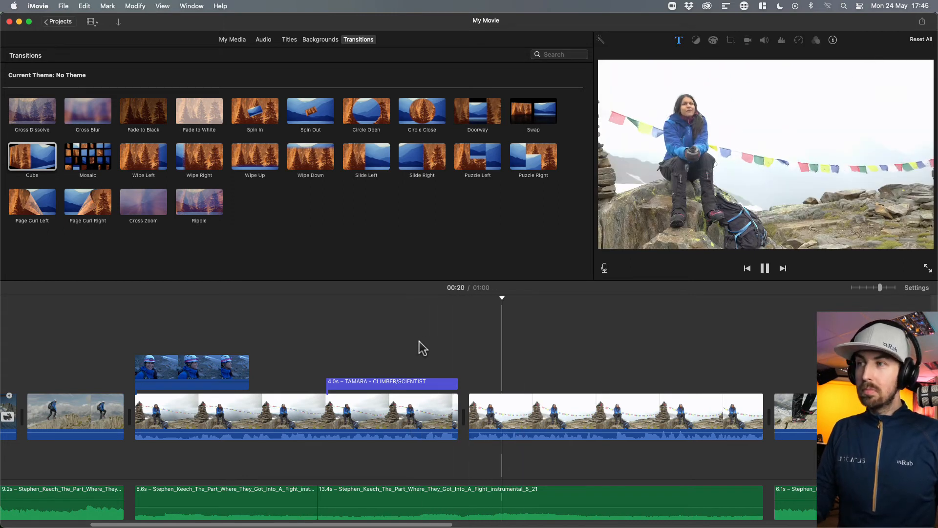
key("space")
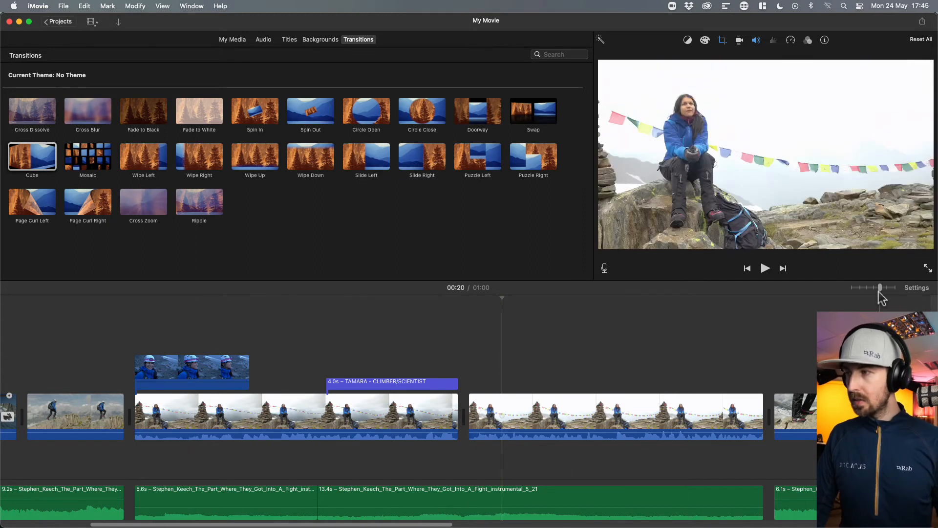
- Examine the colour balance options for the second mountain clip in the timeline
left_click_drag(879, 289, 860, 288)
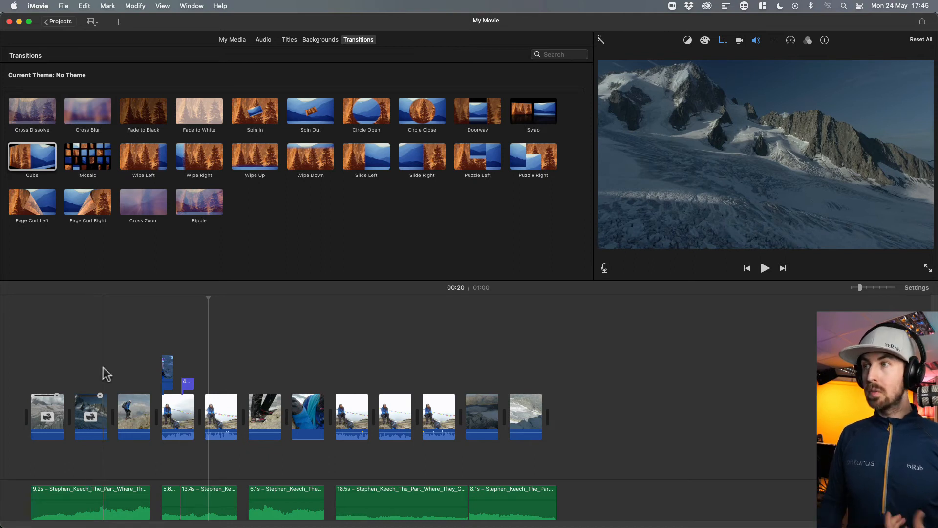
left_click(98, 409)
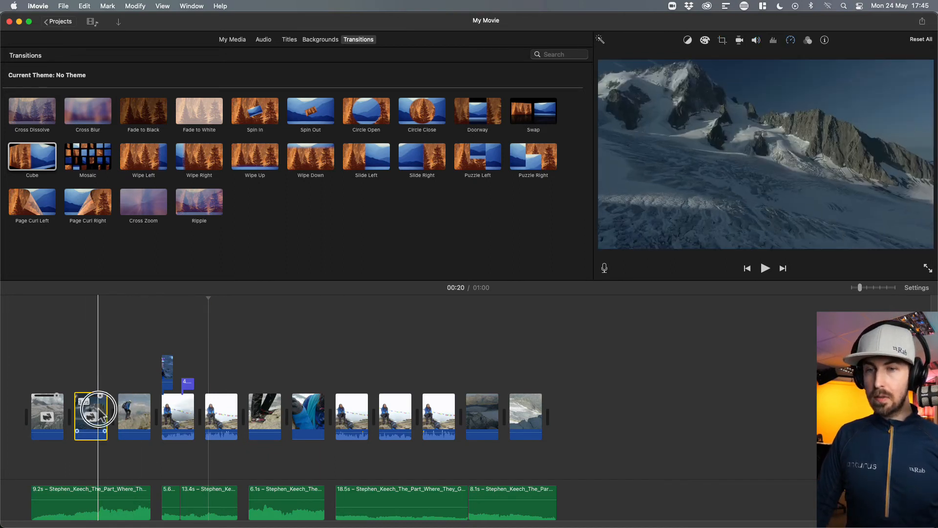
left_click(688, 40)
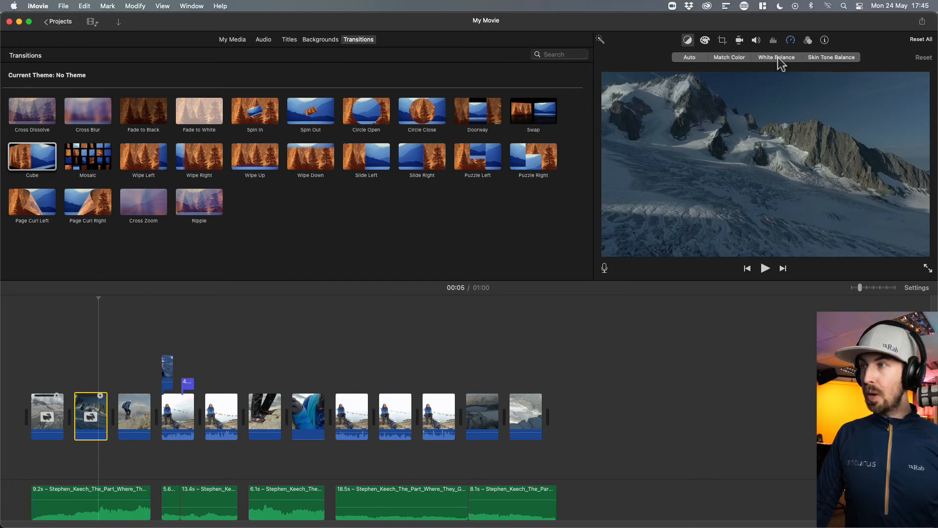
- Try Skin Tone Balance on the interview clip after the titled one, sampling the interviewee's face, and undo it
left_click(222, 424)
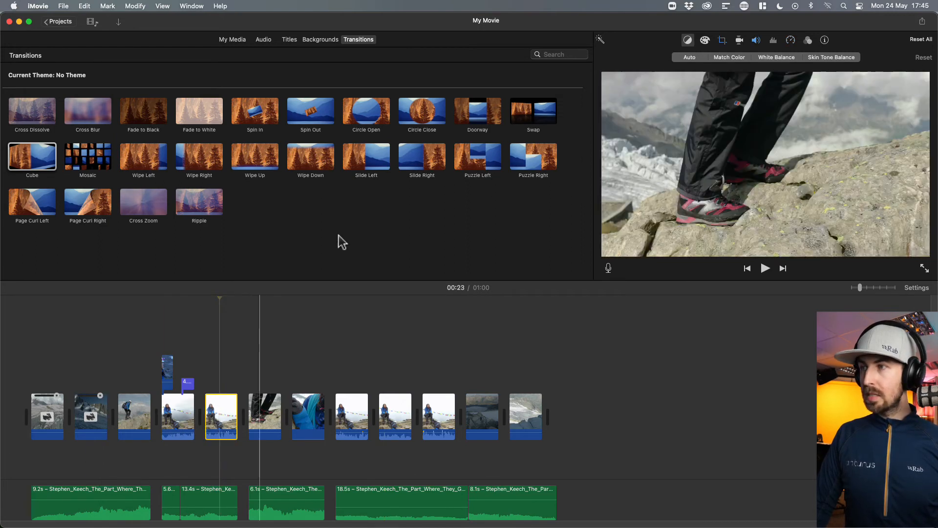
left_click(841, 59)
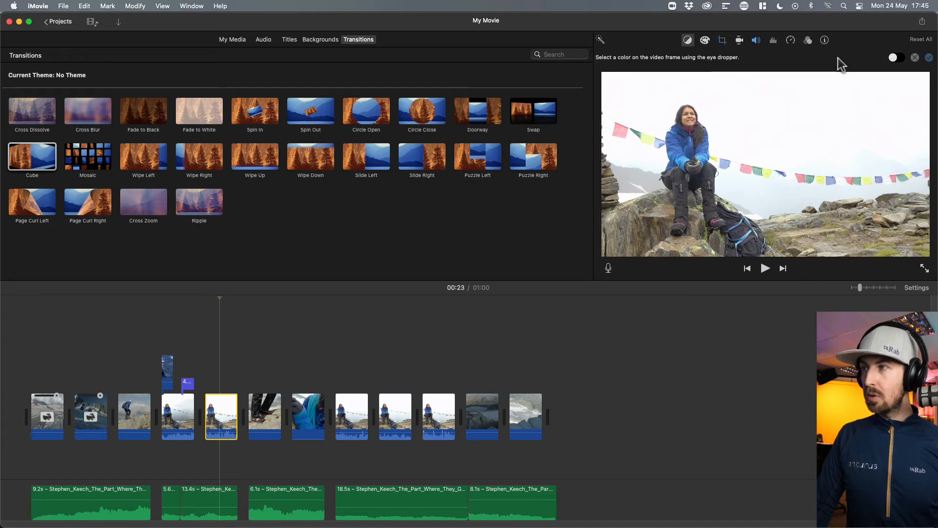
left_click(685, 119)
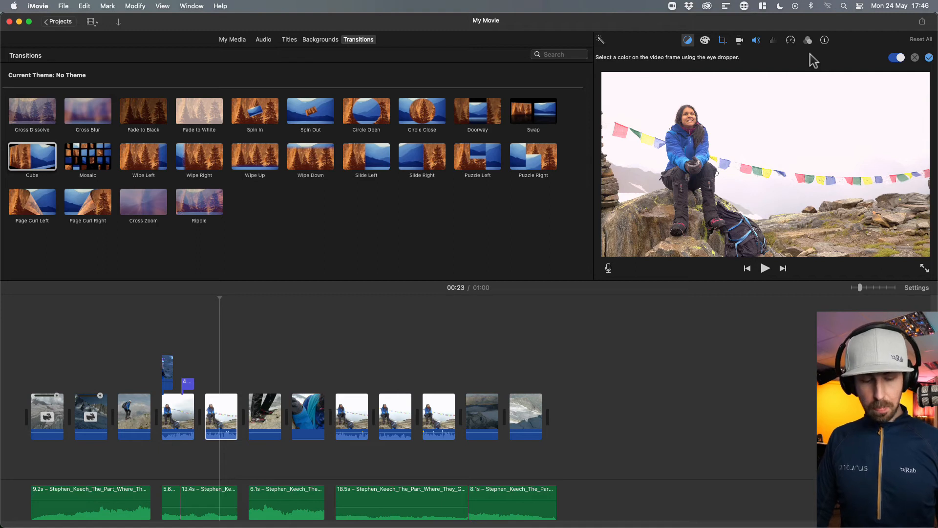
key("super+z")
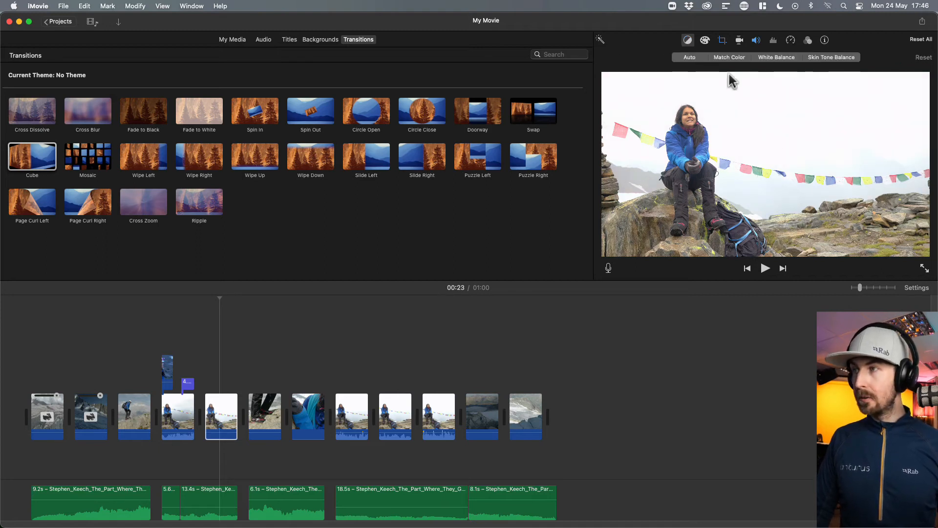
- Colour-correct the second mountain clip in the timeline by lifting its shadows, brightening its highlights, and raising its saturation slightly
left_click(705, 41)
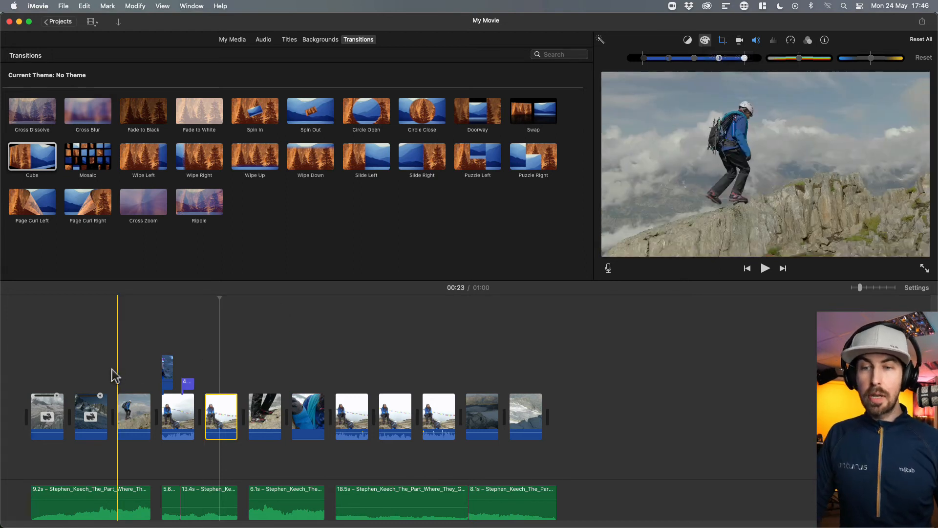
left_click(98, 410)
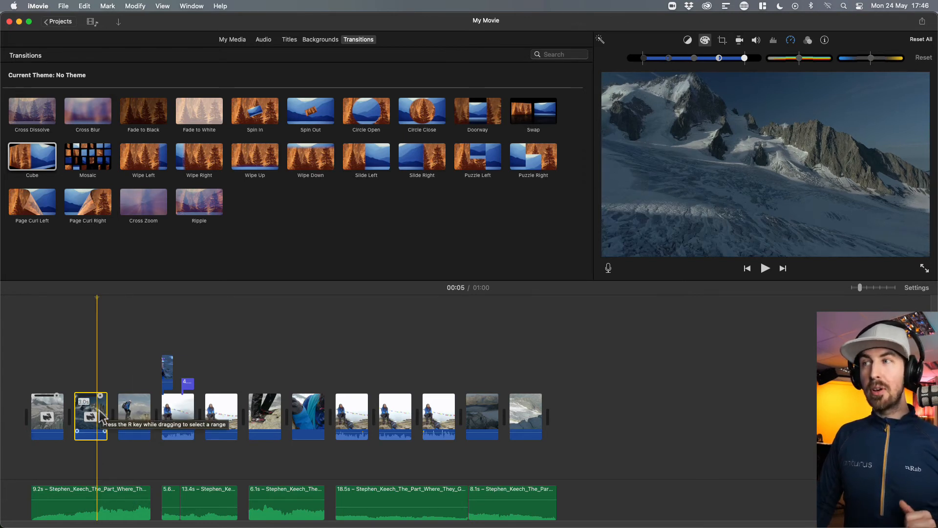
left_click(807, 41)
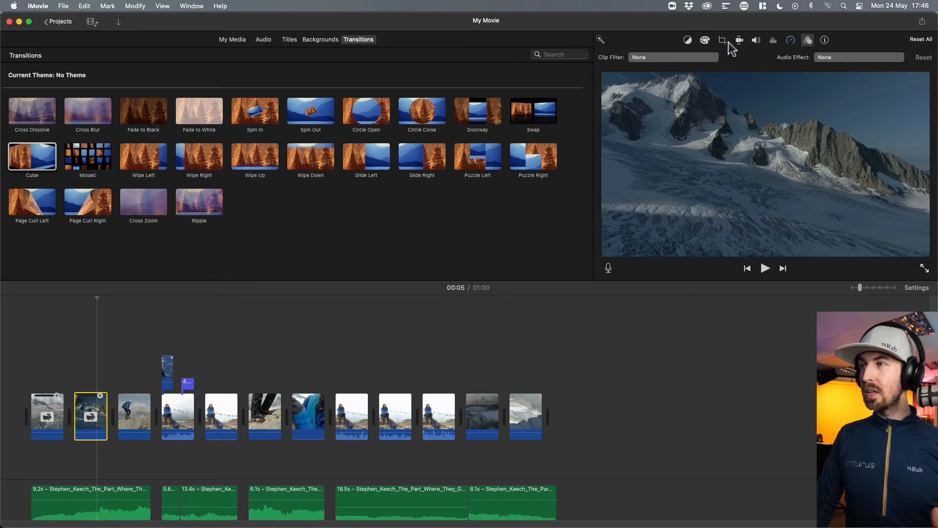
left_click(704, 41)
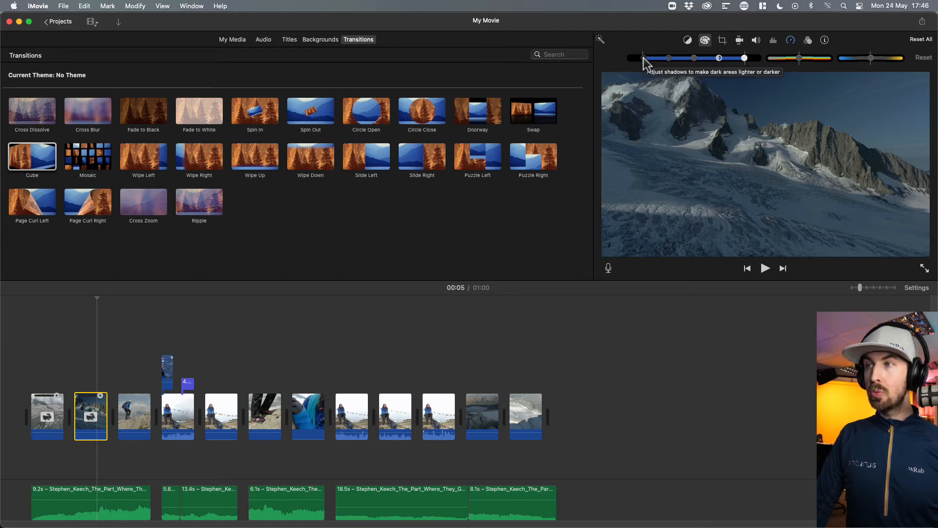
left_click_drag(643, 59, 685, 59)
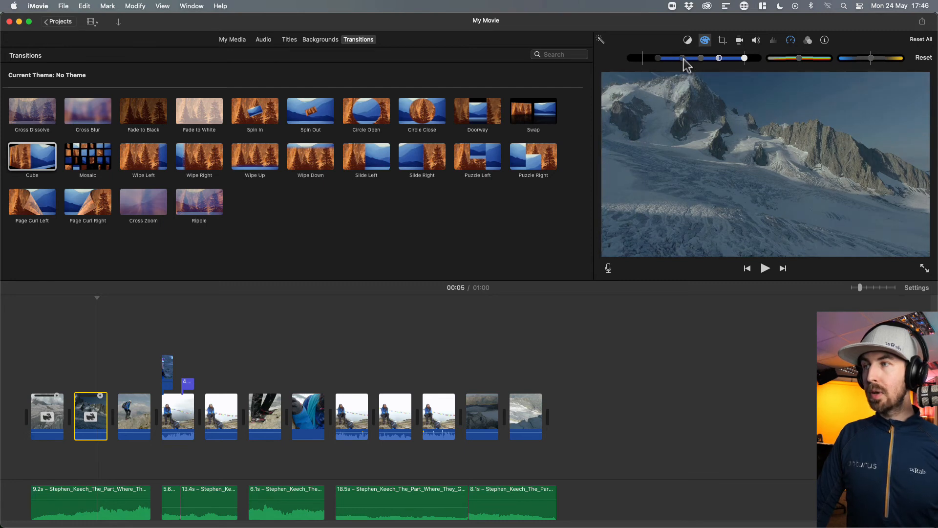
mouse_move(745, 58)
left_mouse_down()
mouse_move(755, 58)
mouse_move(702, 57)
mouse_move(752, 59)
left_mouse_up()
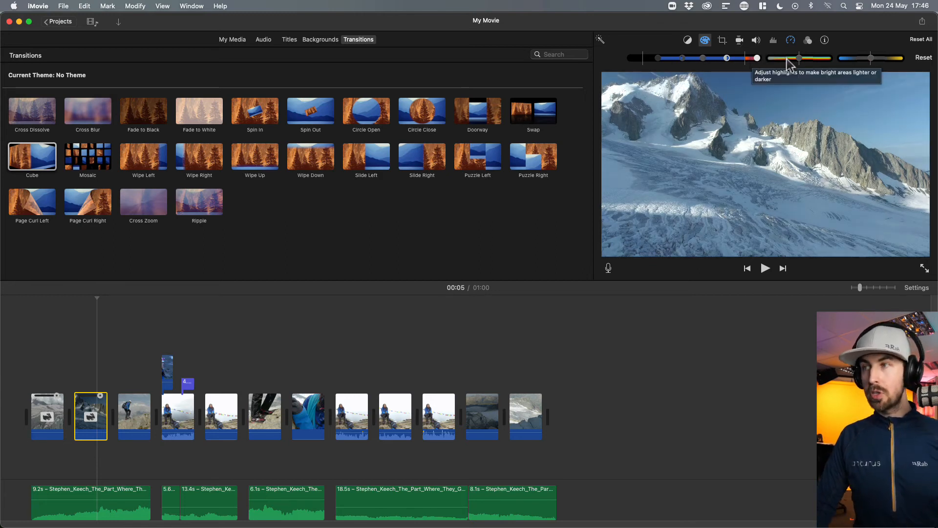
left_click_drag(798, 59, 802, 59)
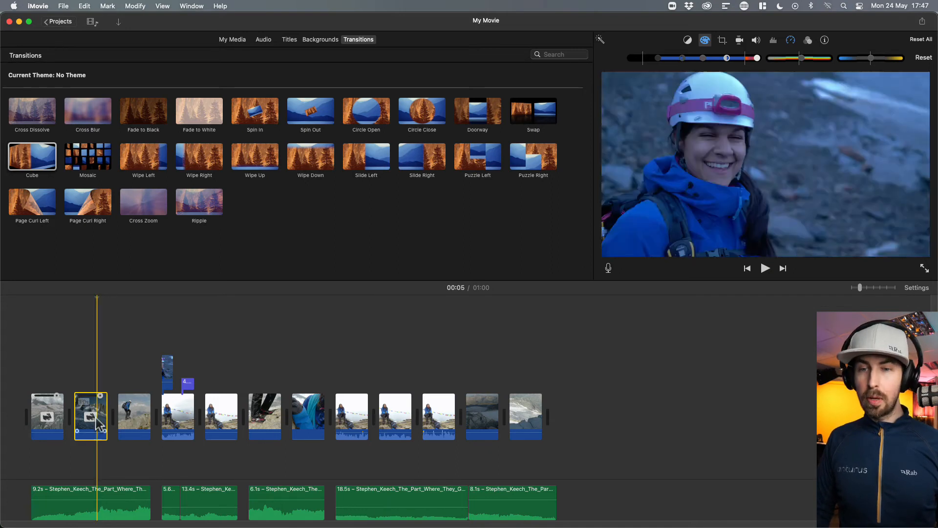
- Cool the colour temperature of the first mountain clip in the timeline slightly
left_click(59, 425)
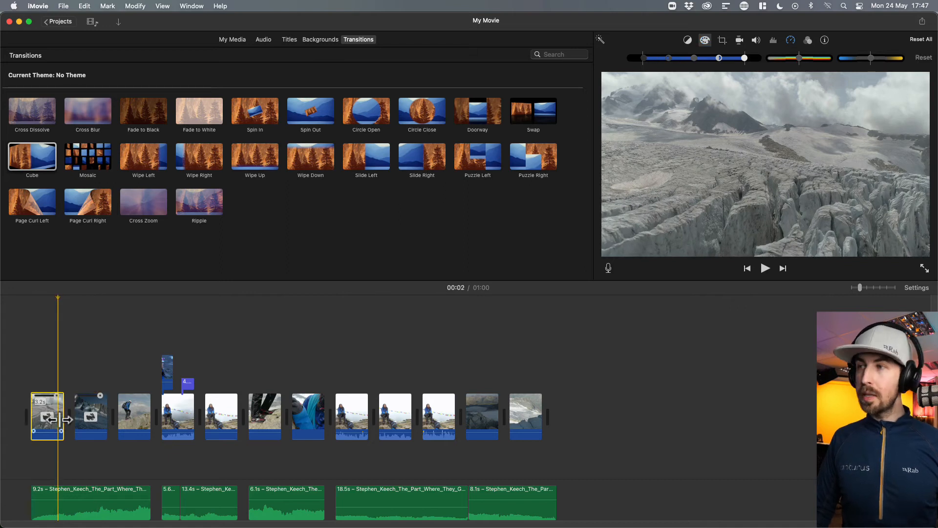
left_click_drag(870, 63, 861, 63)
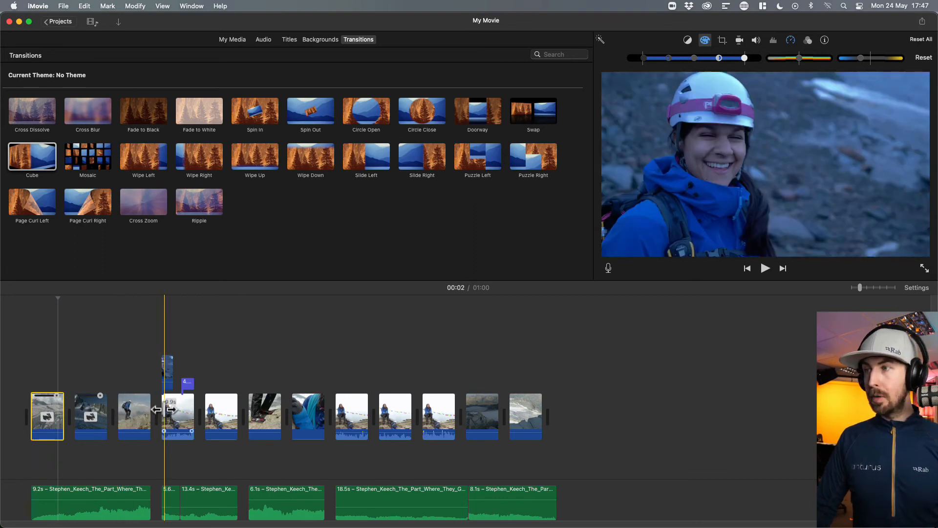
- Apply Skin Tone Balance to the overlay clip above the titled interview, sampling the climber's face
left_click(171, 373)
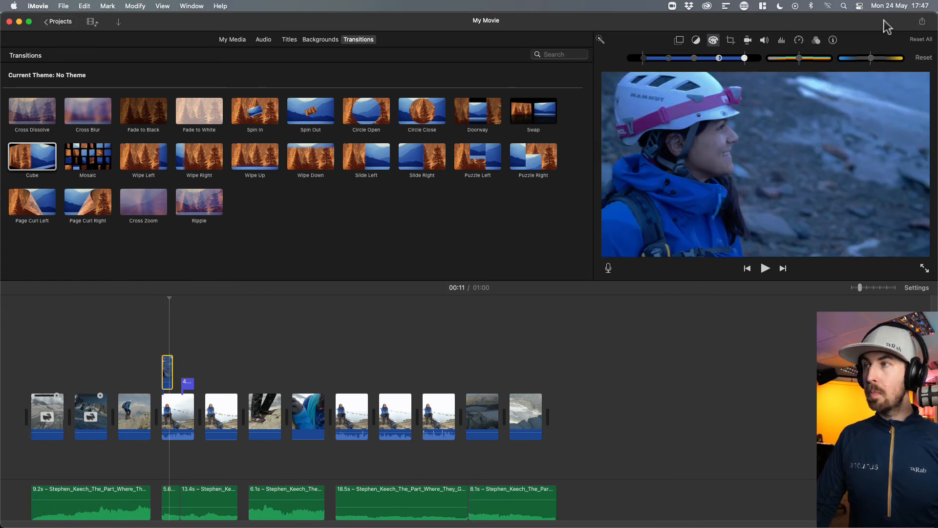
left_click(695, 40)
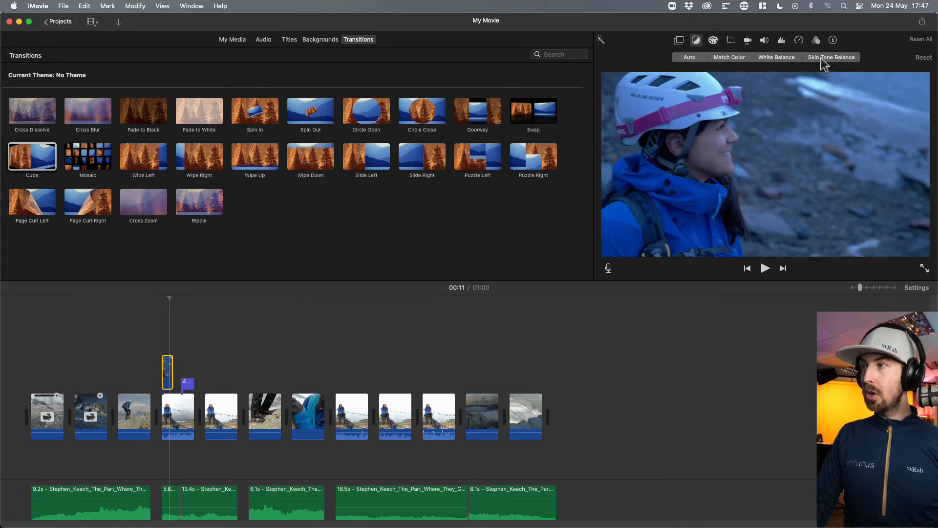
left_click(824, 59)
left_click(709, 139)
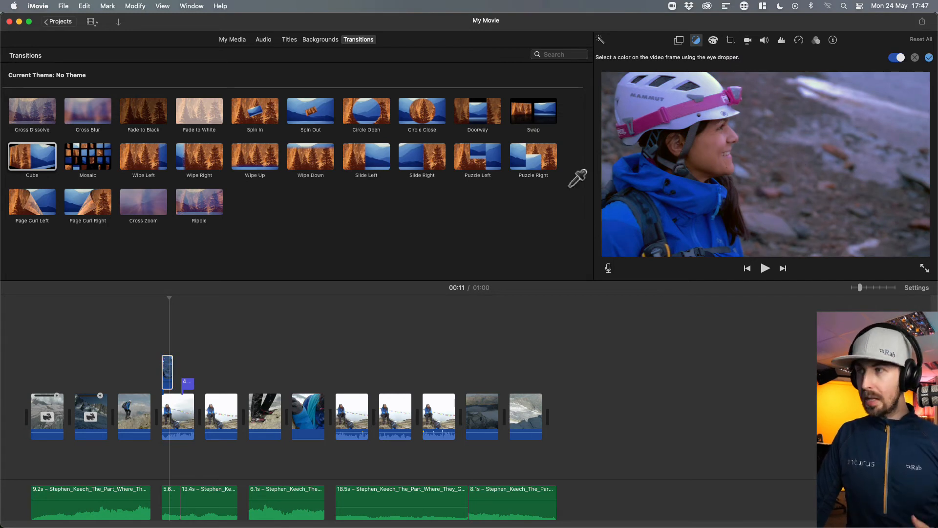
left_click(163, 317)
left_click(167, 317)
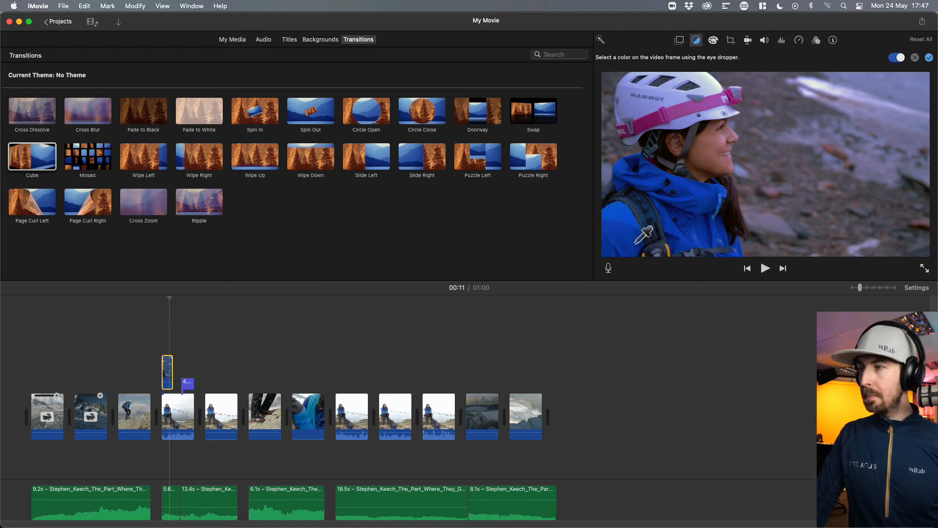
left_click(757, 250)
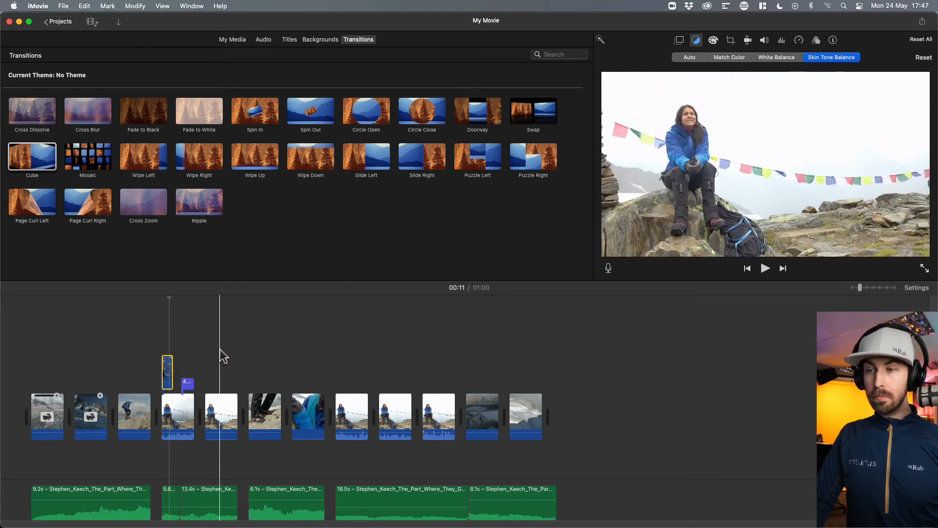
- Colour-correct the titled interview clip by lowering its highlights, lifting its shadows slightly, and raising its saturation a little
left_click(181, 415)
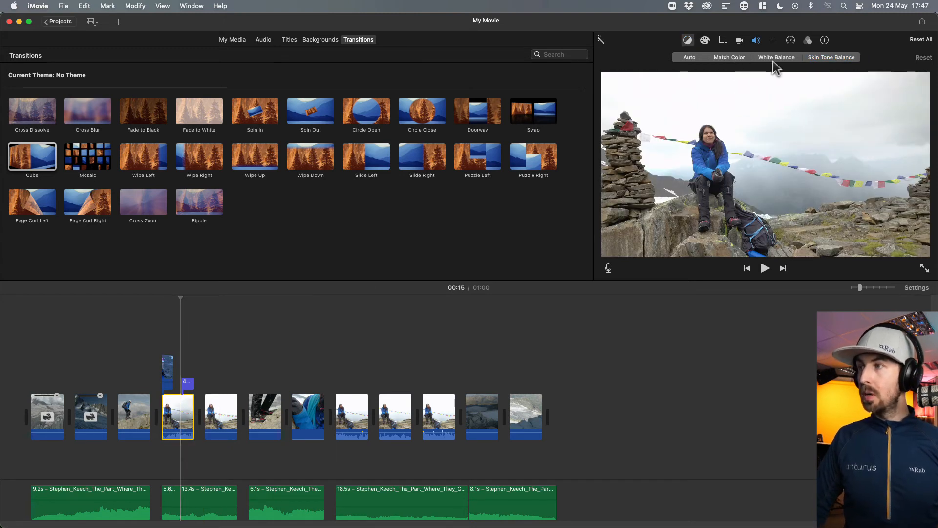
left_click(704, 41)
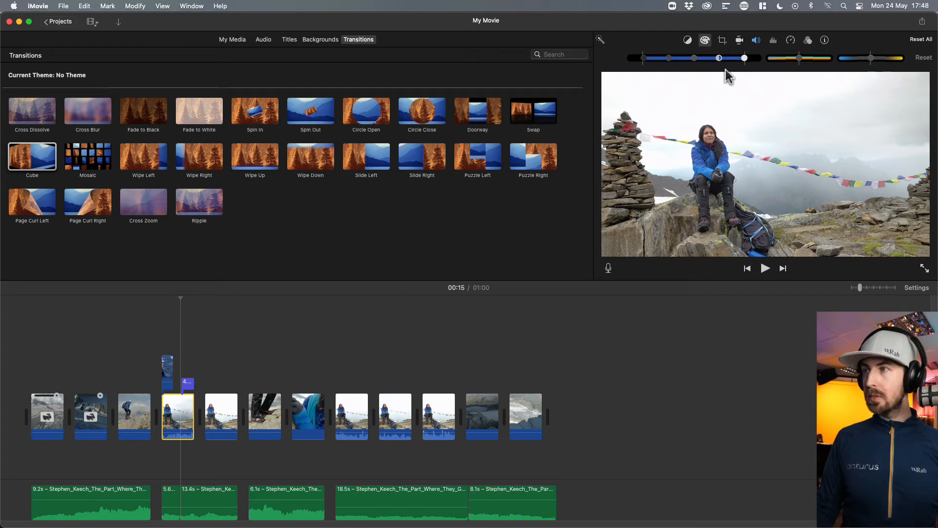
left_click_drag(744, 58, 733, 58)
left_click_drag(667, 58, 651, 58)
left_click_drag(710, 58, 713, 58)
left_click_drag(801, 57, 803, 57)
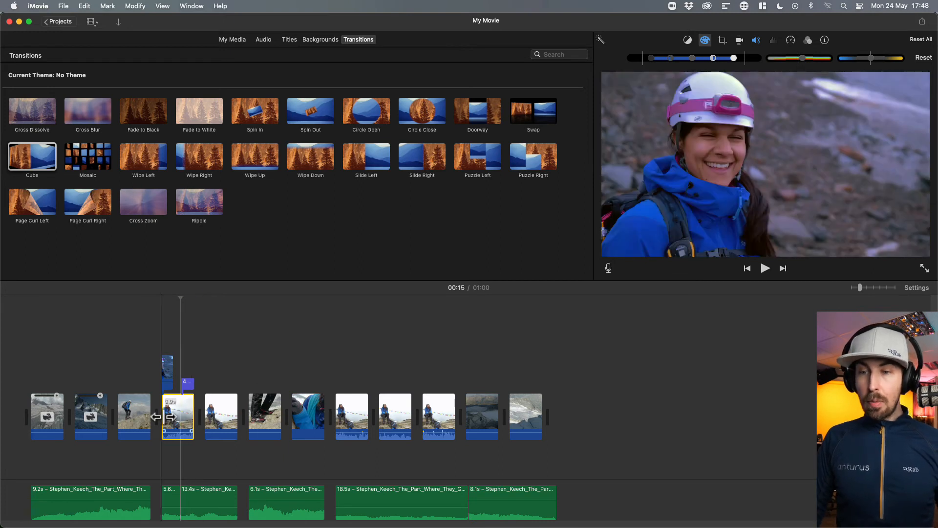
- Copy the titled interview clip and paste only its Color Correction adjustments onto the last three interview clips
right_click(187, 419)
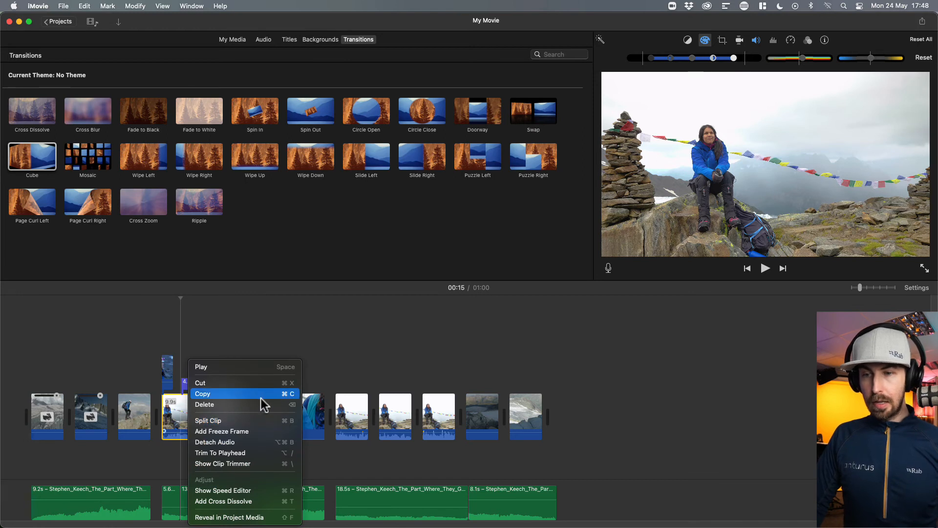
left_click(244, 420)
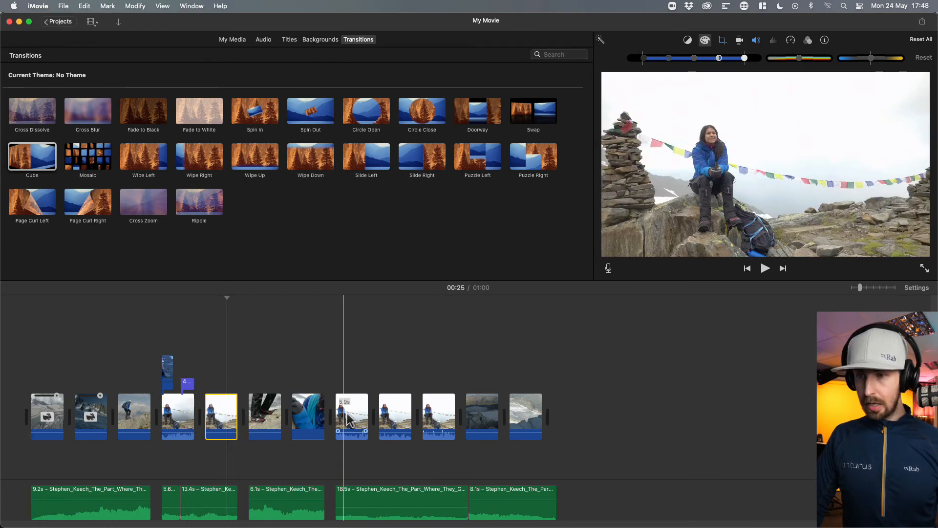
right_click(351, 415)
left_click(219, 414)
left_click(219, 415)
left_click(346, 416, "shift")
left_click(390, 342)
left_click_drag(445, 363, 348, 419)
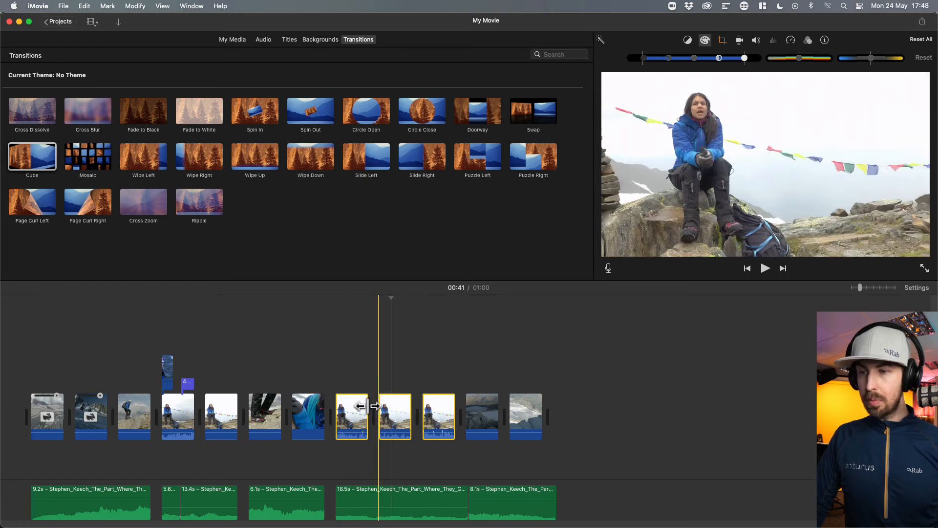
left_click(86, 6)
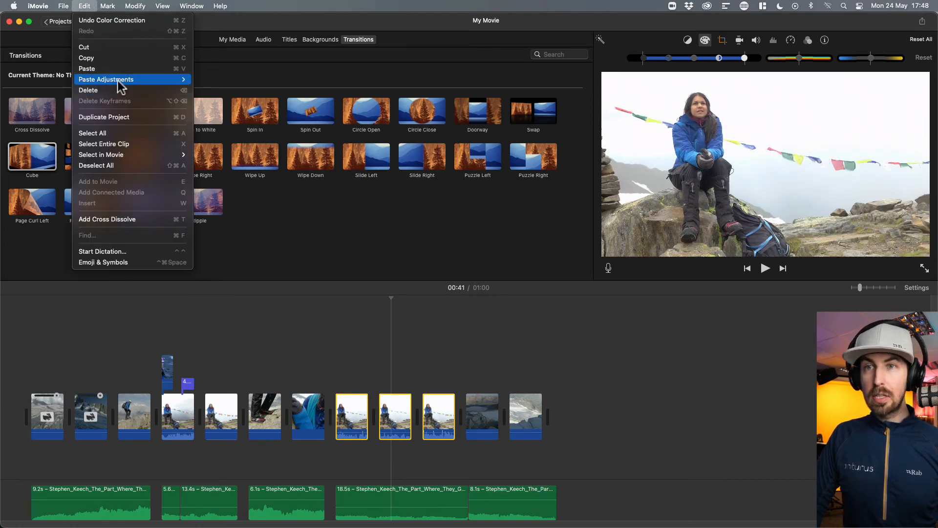
mouse_move(118, 80)
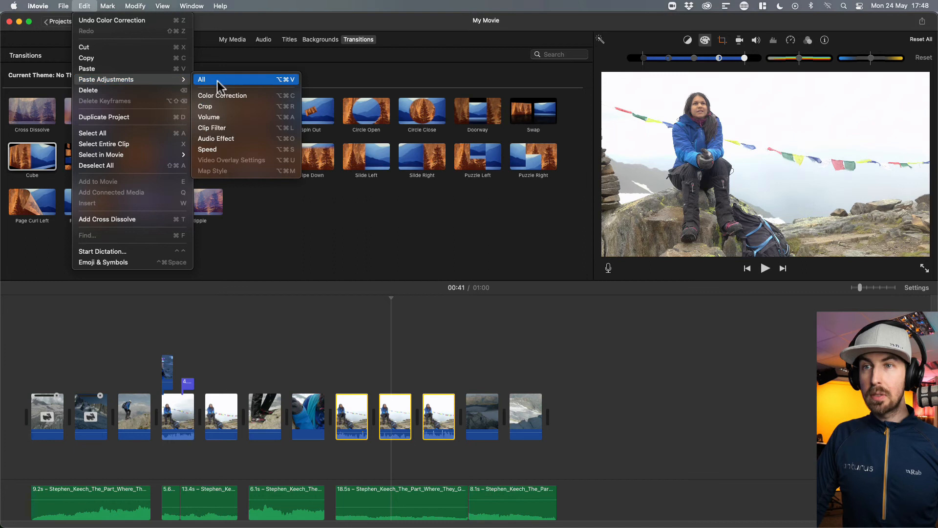
left_click(240, 97)
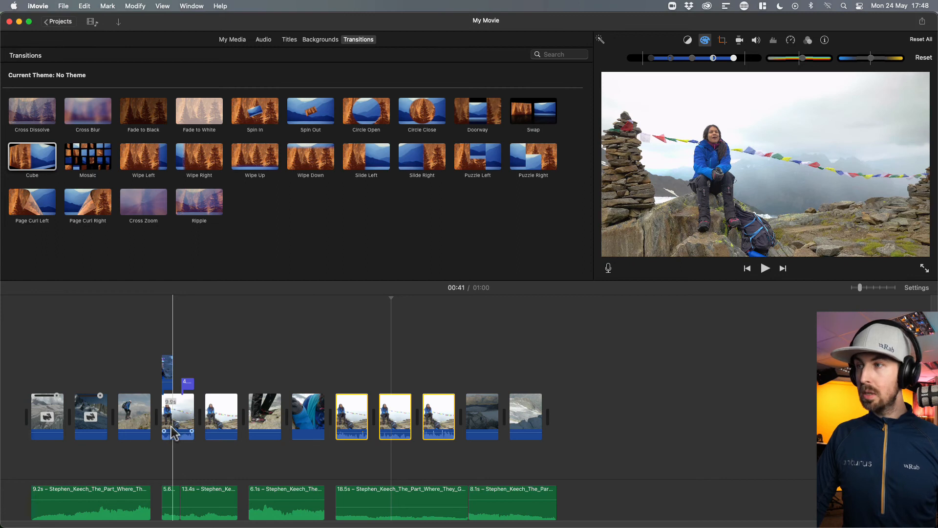
- Paste the copied Color Correction adjustments onto the interview clip directly after the titled one
left_click(227, 427)
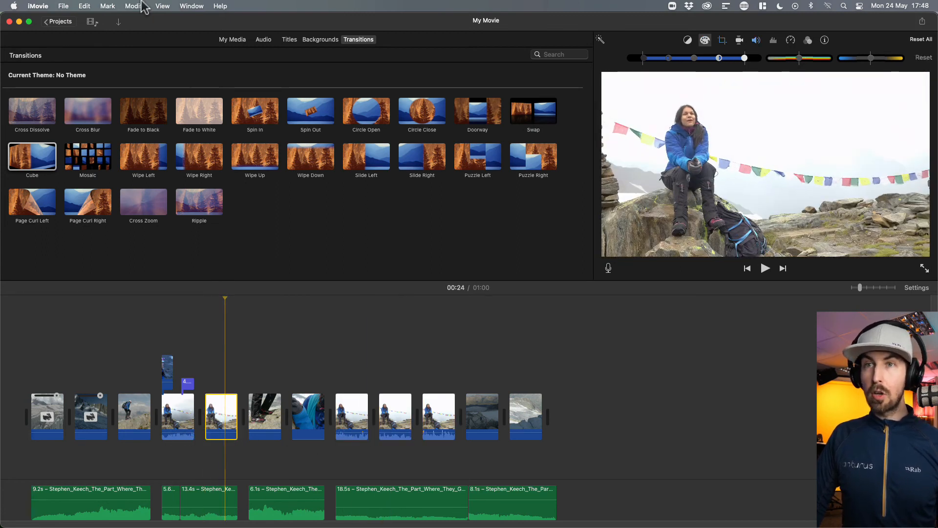
left_click(63, 6)
mouse_move(84, 6)
mouse_move(142, 80)
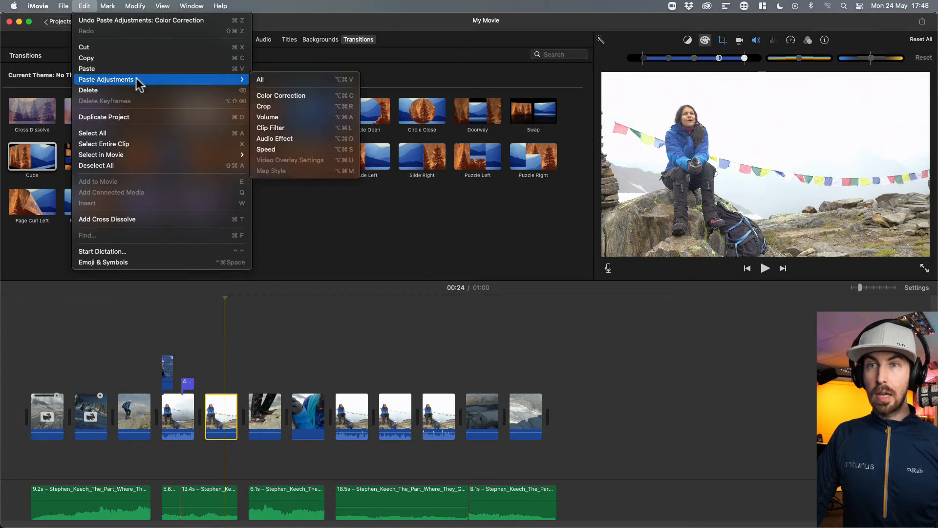
left_click(281, 96)
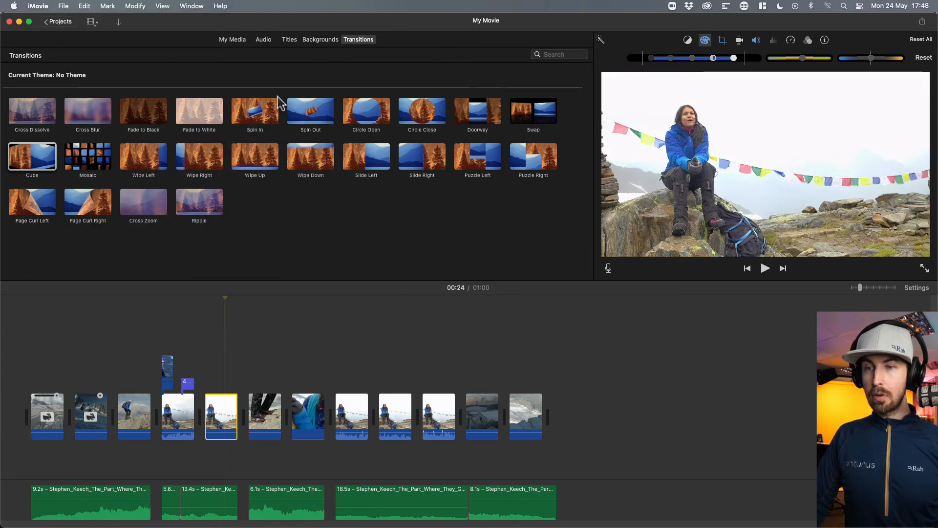
- Try copying the middle of the last three interview clips and pasting it at the clip after the titled one, and undo the paste
left_click(398, 423)
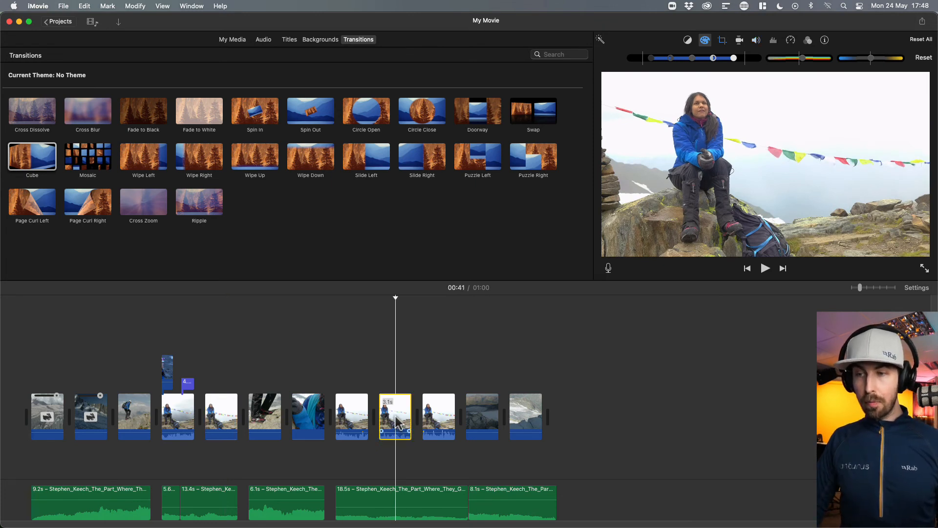
left_click(87, 5)
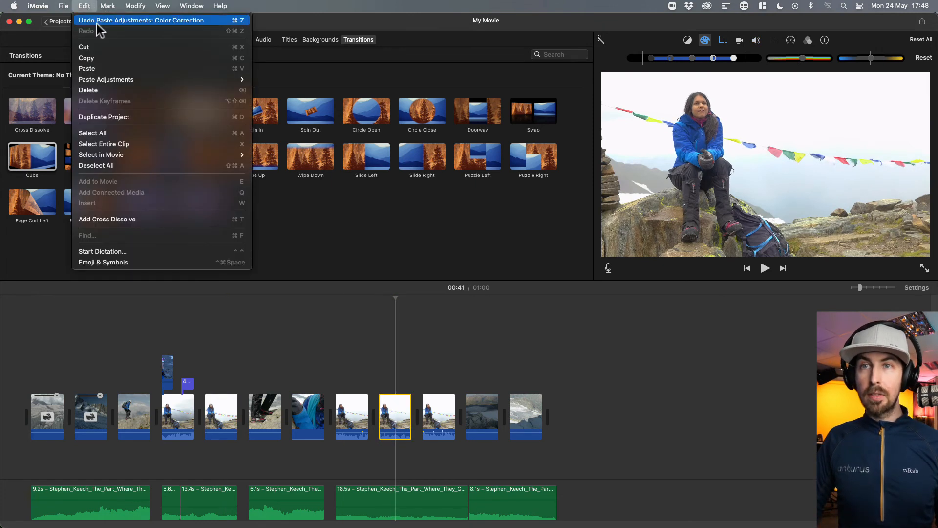
left_click(105, 57)
left_click(222, 423)
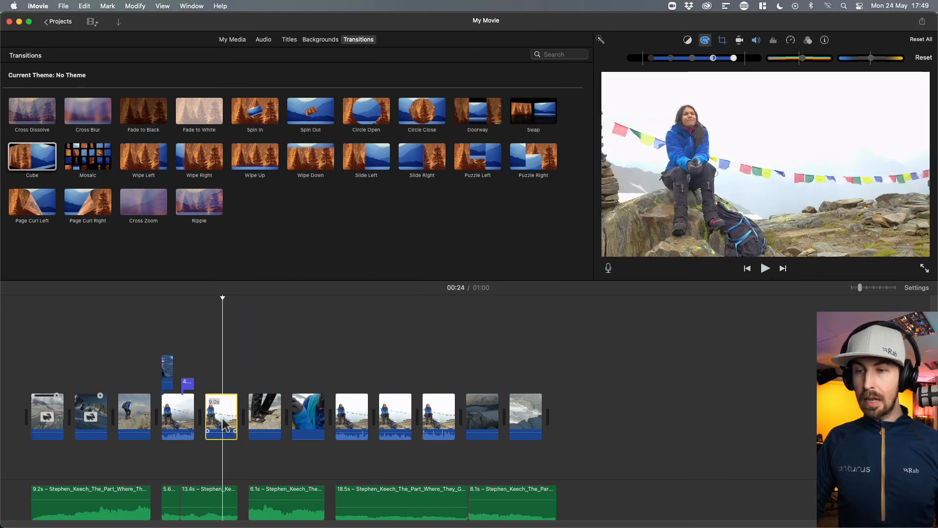
left_click(84, 6)
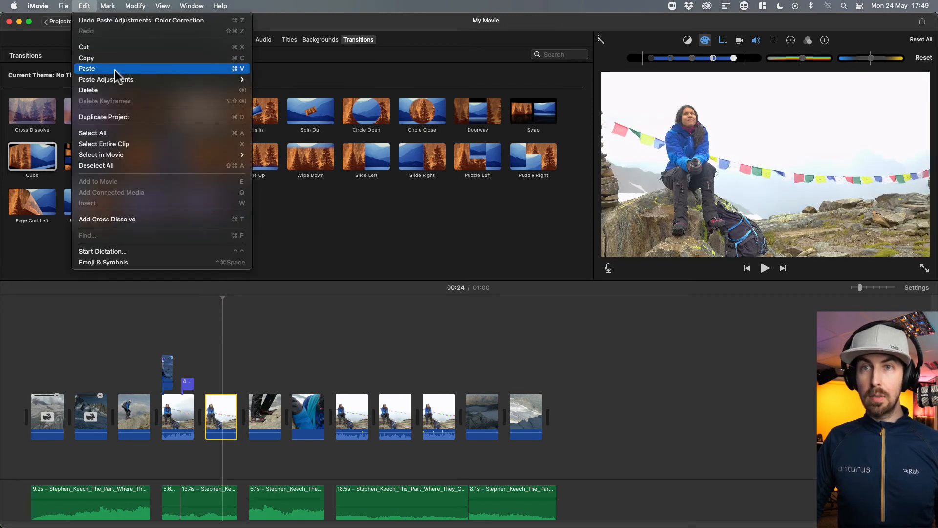
left_click(115, 68)
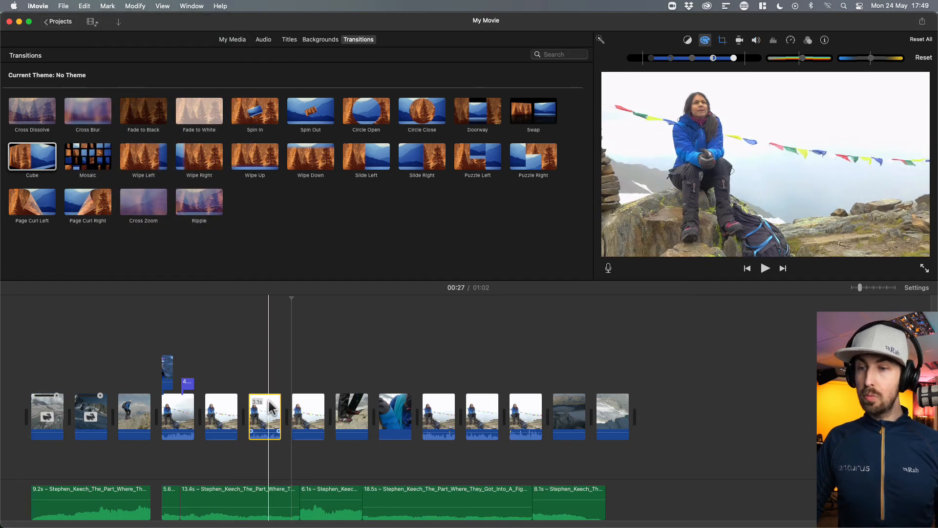
key("super+z")
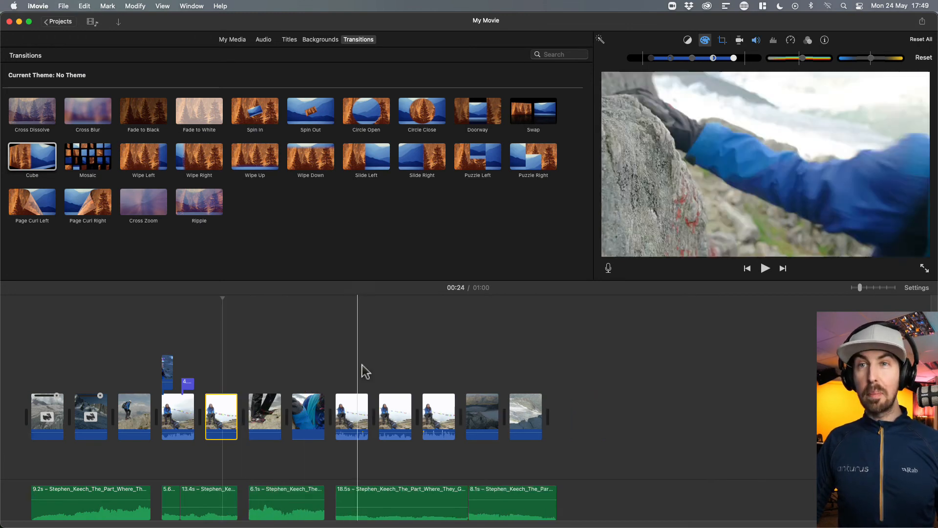
- Copy the middle of the last three interview clips and paste only its Crop adjustment onto the clip after the titled one
left_click(399, 420)
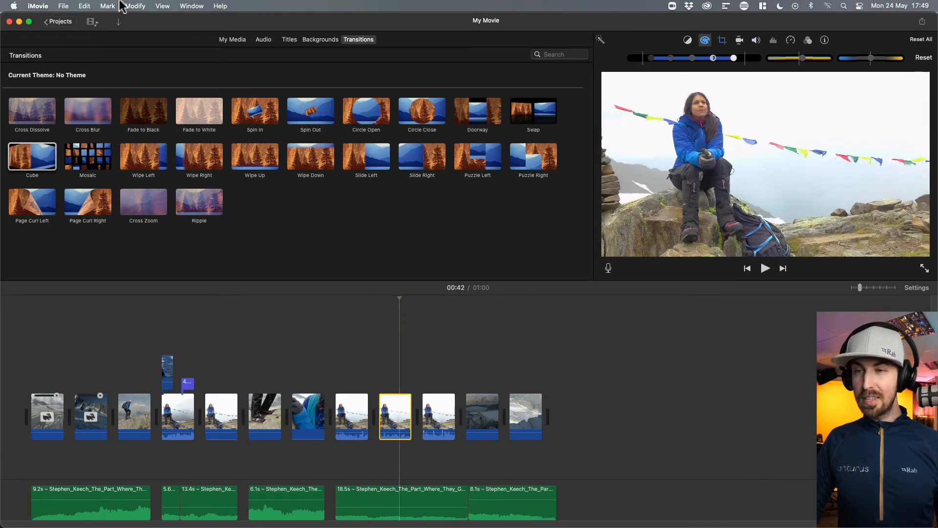
left_click(84, 6)
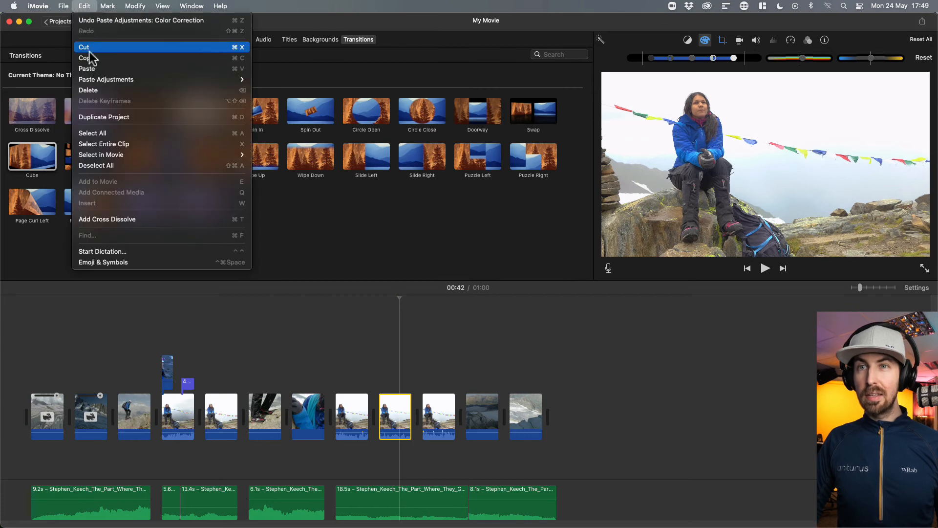
left_click(208, 415)
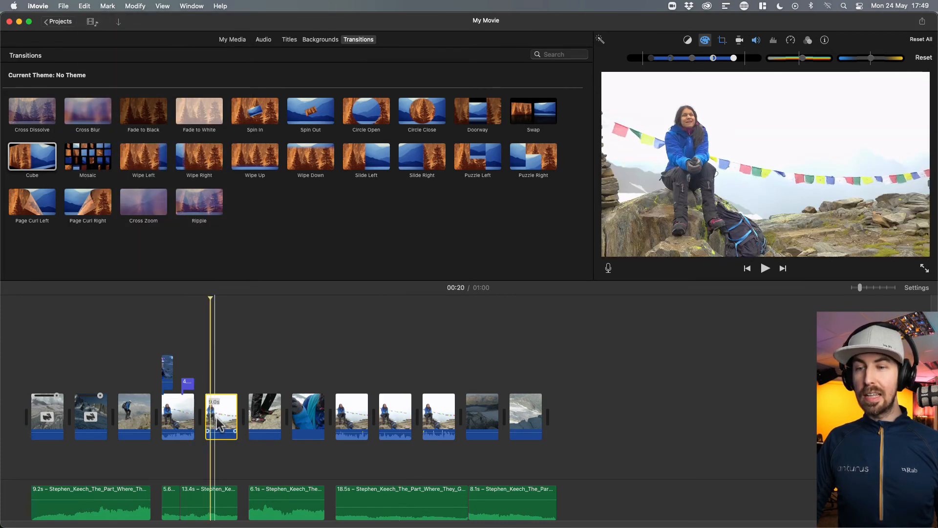
left_click(84, 6)
mouse_move(122, 84)
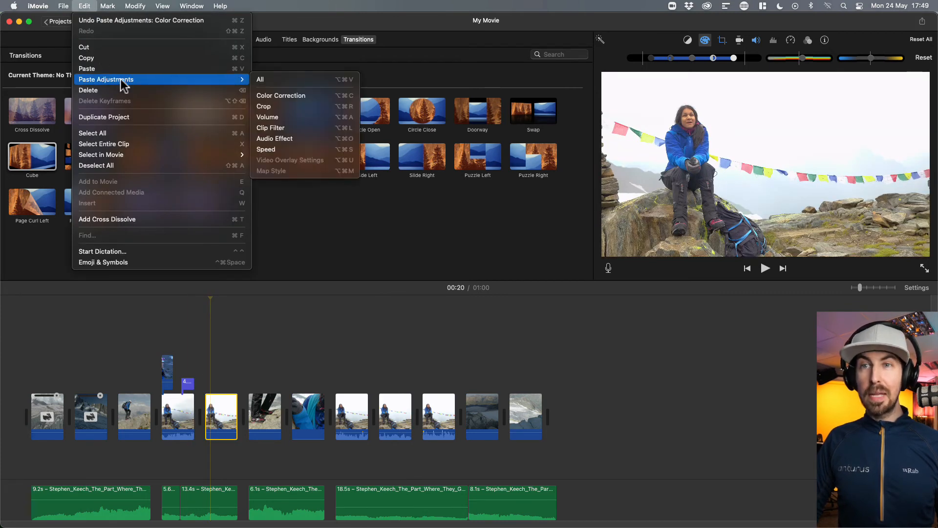
left_click(313, 106)
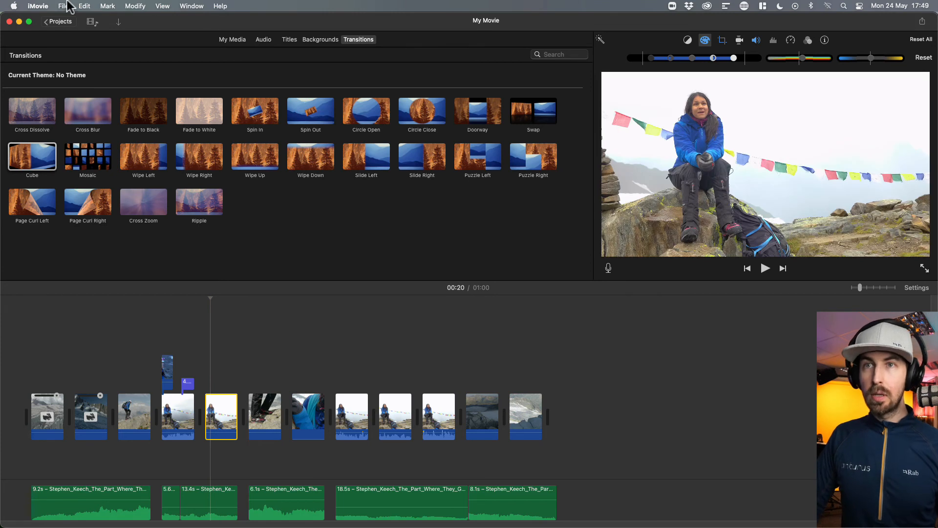
left_click(84, 5)
mouse_move(110, 82)
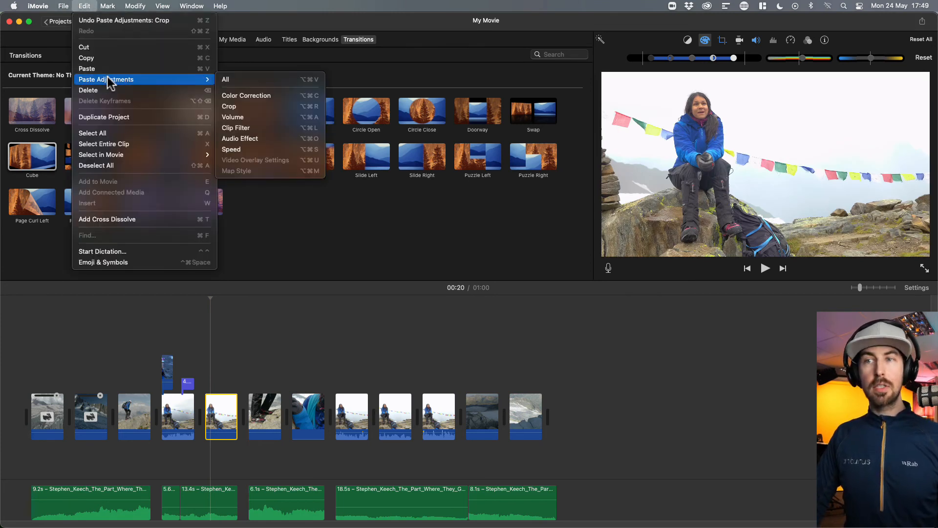
left_click(93, 6)
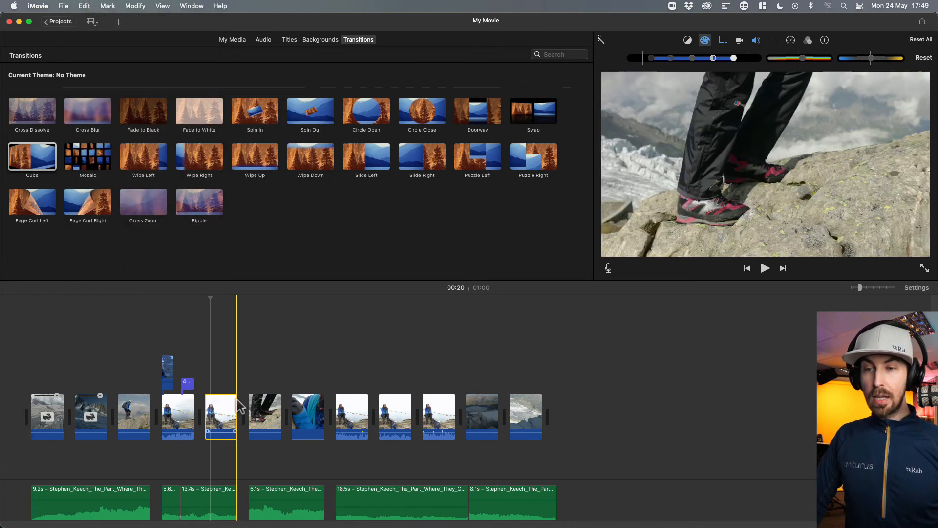
- Unmute the interview clip directly after the titled one and play back part of the film
left_click(226, 418)
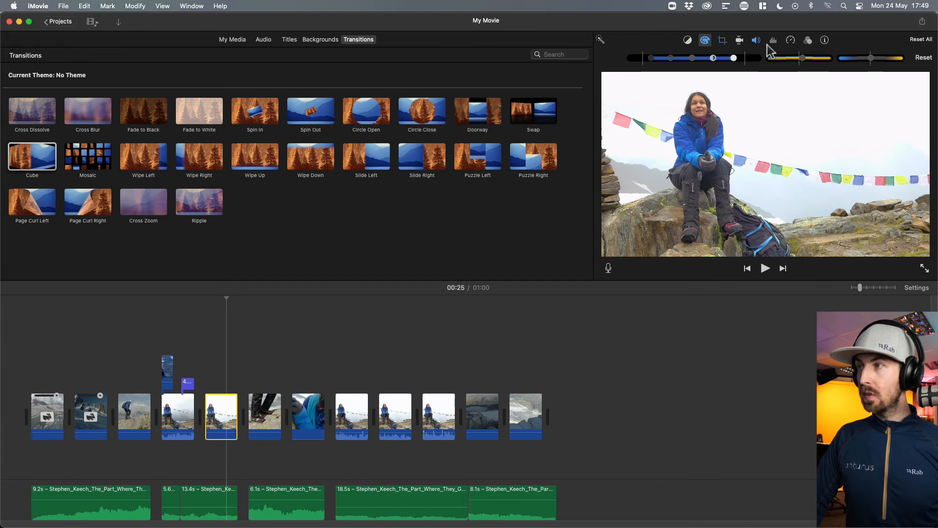
left_click(756, 43)
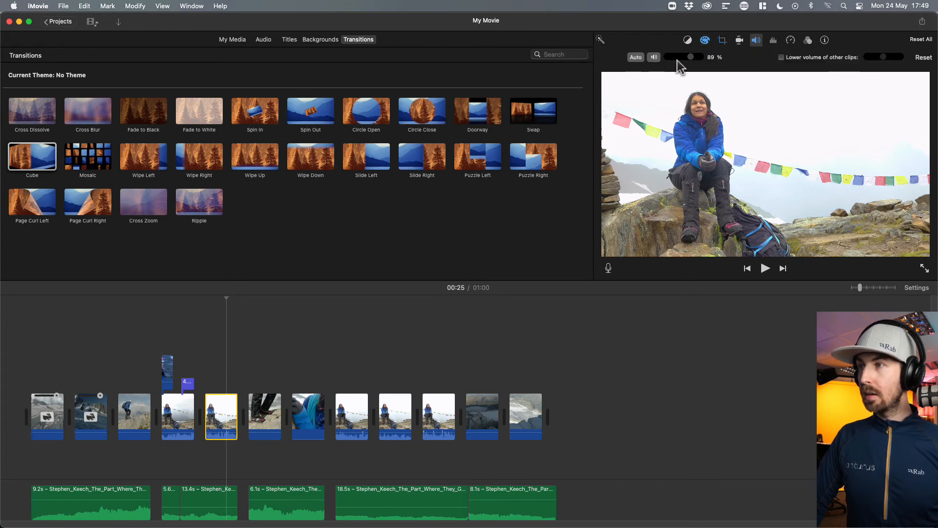
left_click(263, 364)
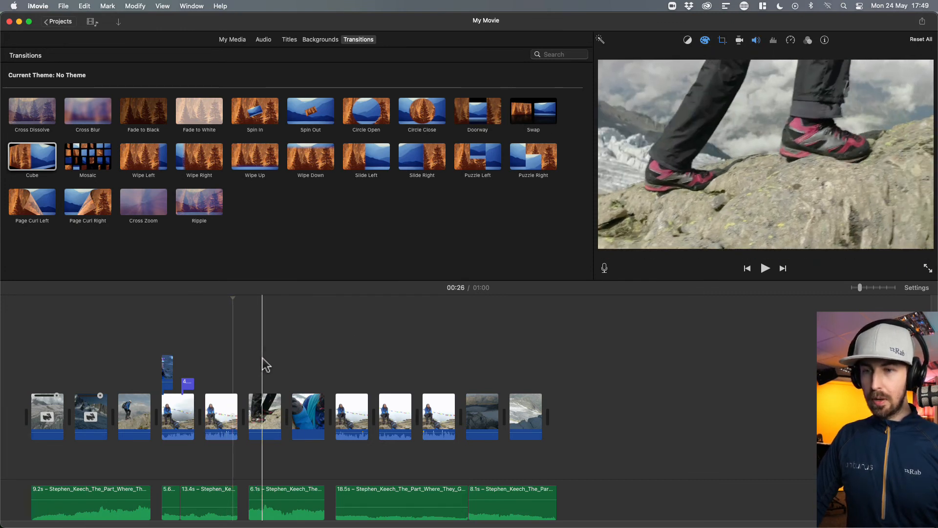
key("space")
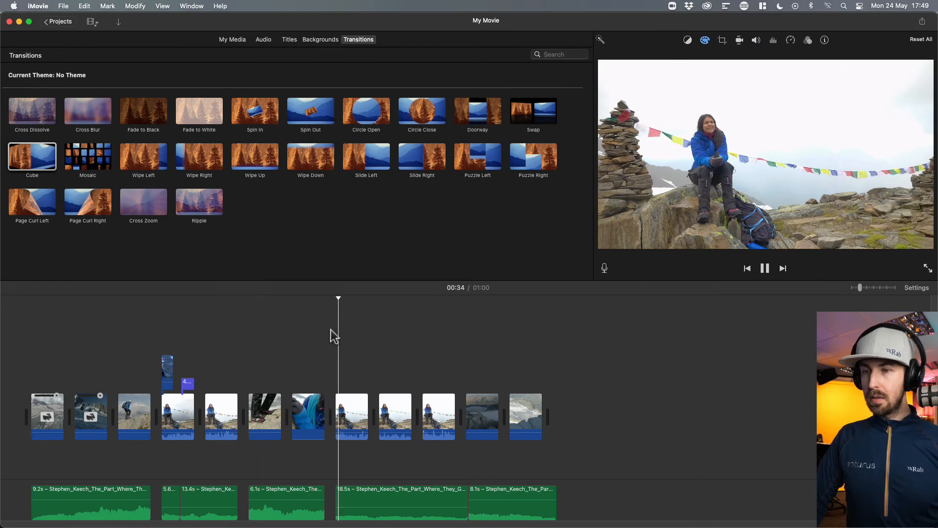
key("space")
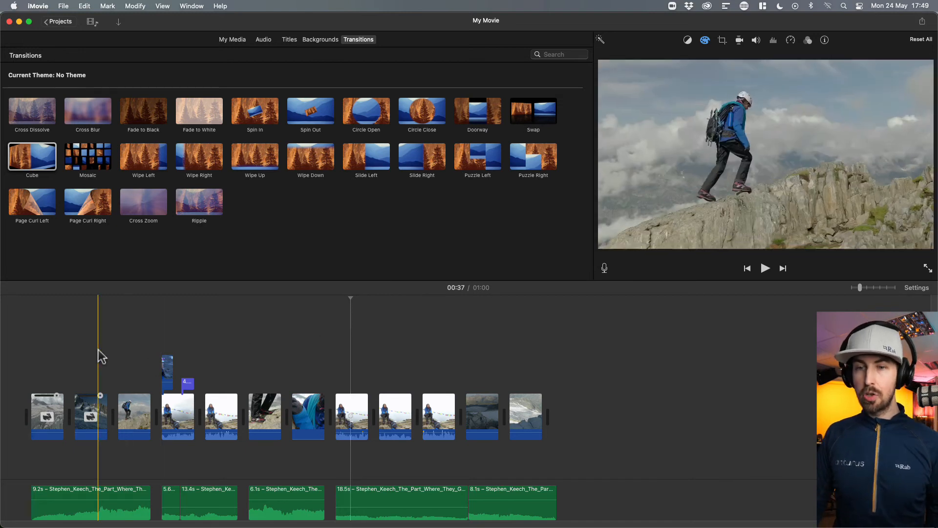
- Copy the second clip of the film and paste only its Color Correction adjustments onto the dark second-to-last mountain clip
left_click(486, 413)
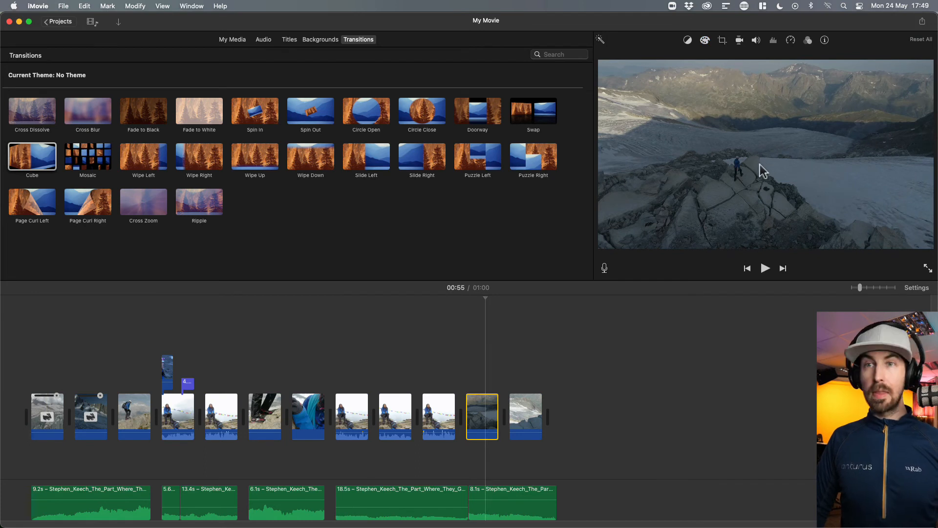
left_click(705, 40)
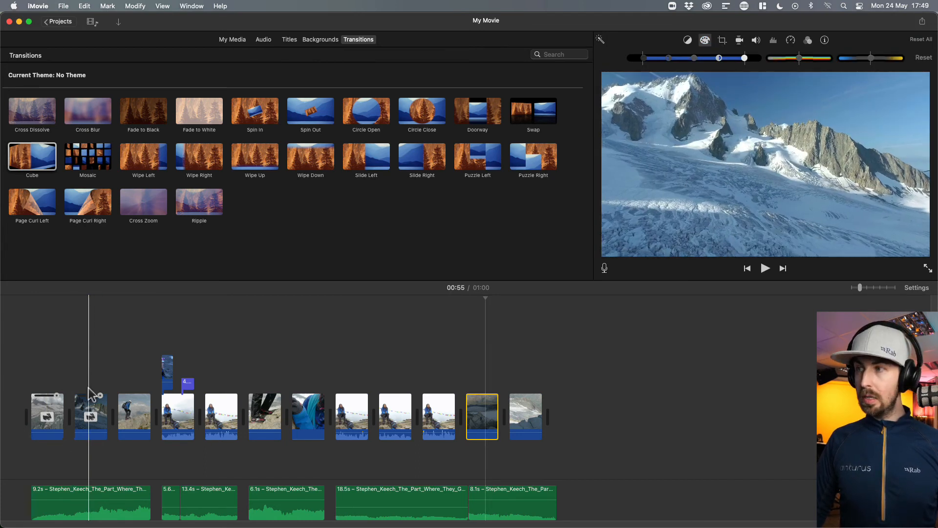
left_click(93, 408)
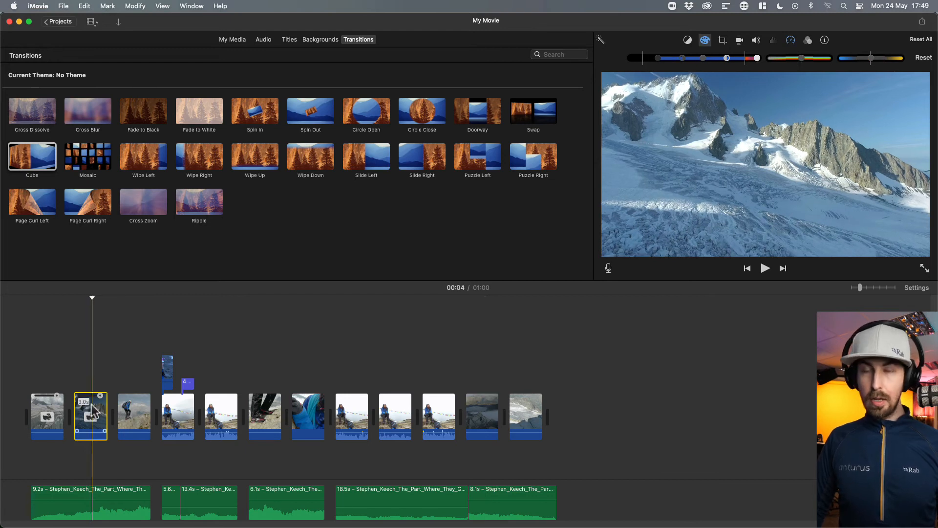
right_click(92, 409)
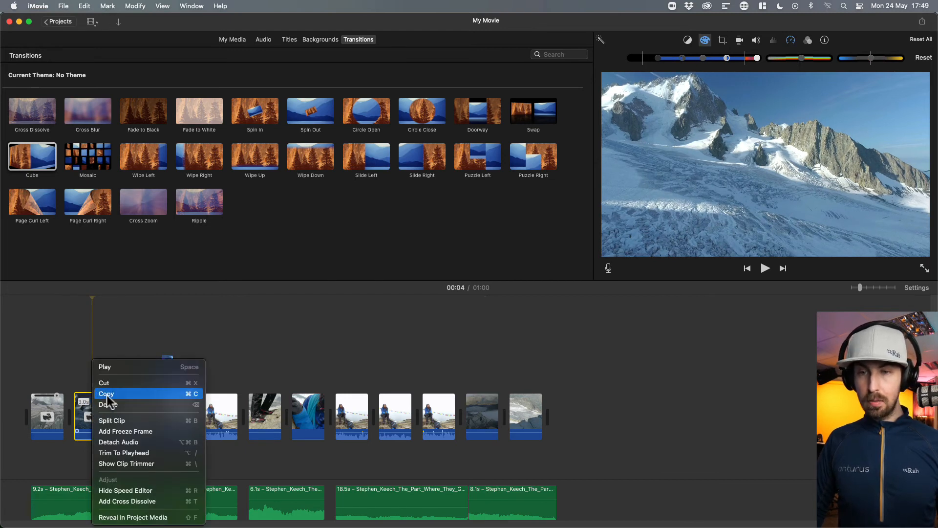
left_click(109, 393)
left_click(479, 415)
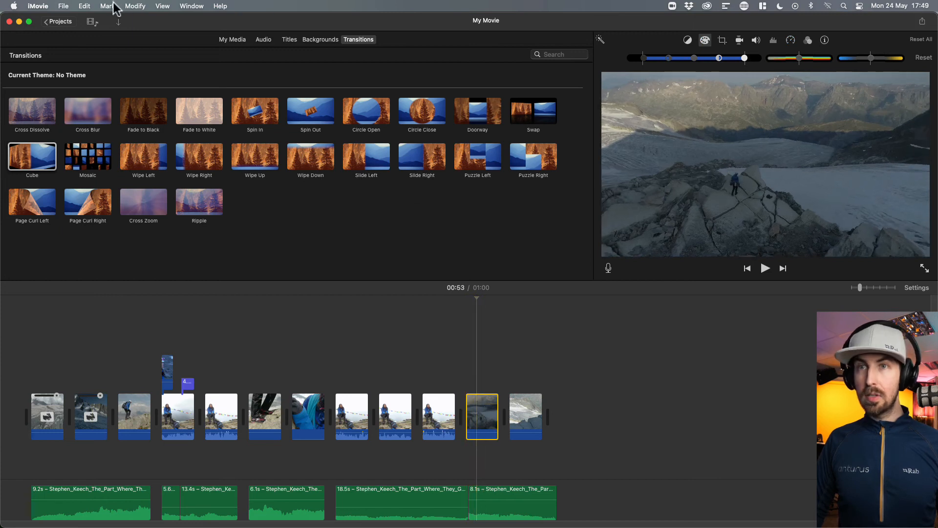
left_click(83, 6)
mouse_move(111, 80)
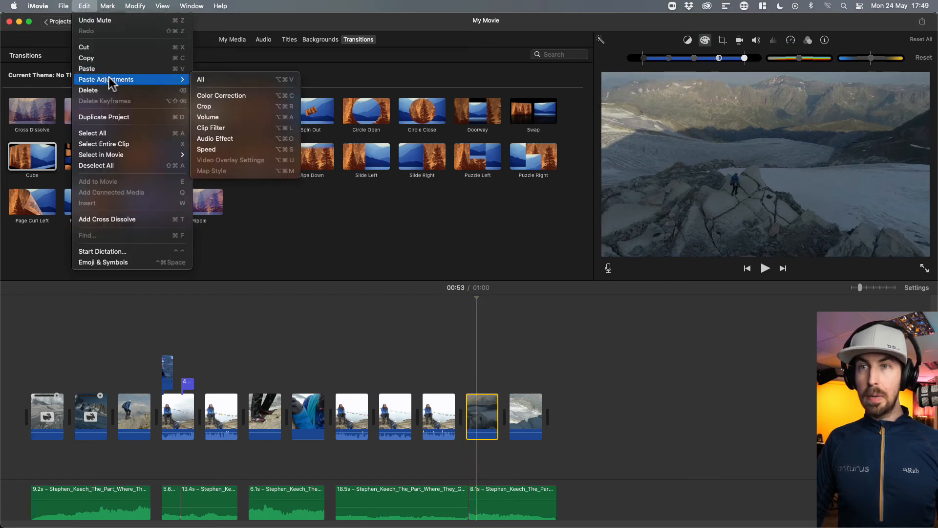
left_click(240, 97)
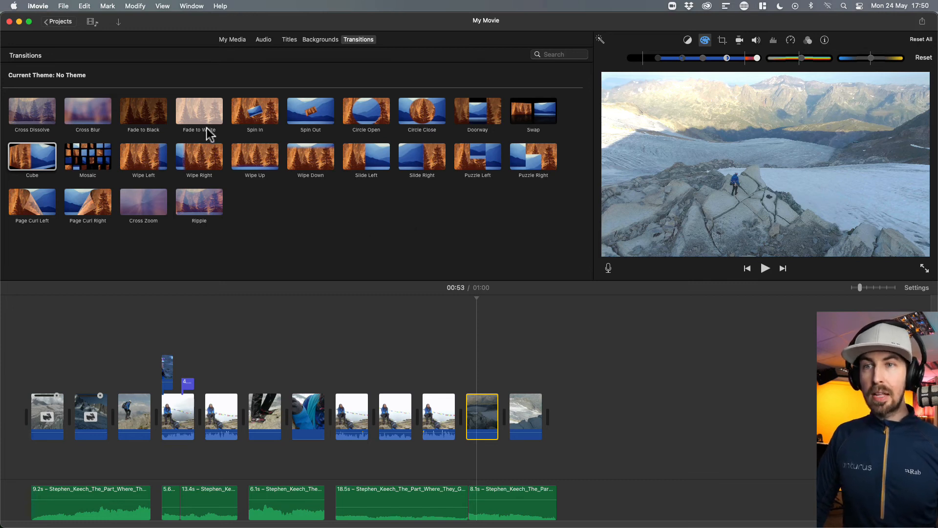
- Add a Fade to Black transition after the last clip and play back the ending
left_click(145, 112)
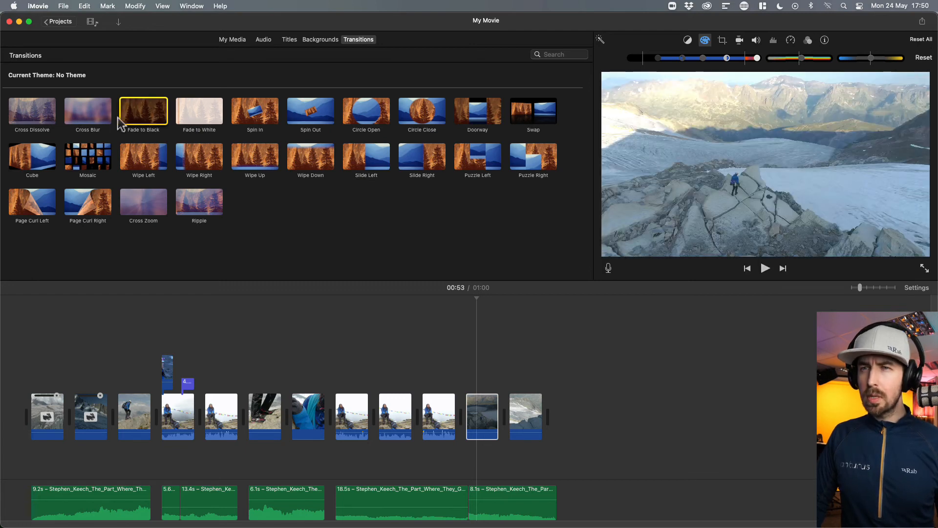
left_click_drag(135, 122, 542, 411)
left_click(533, 318)
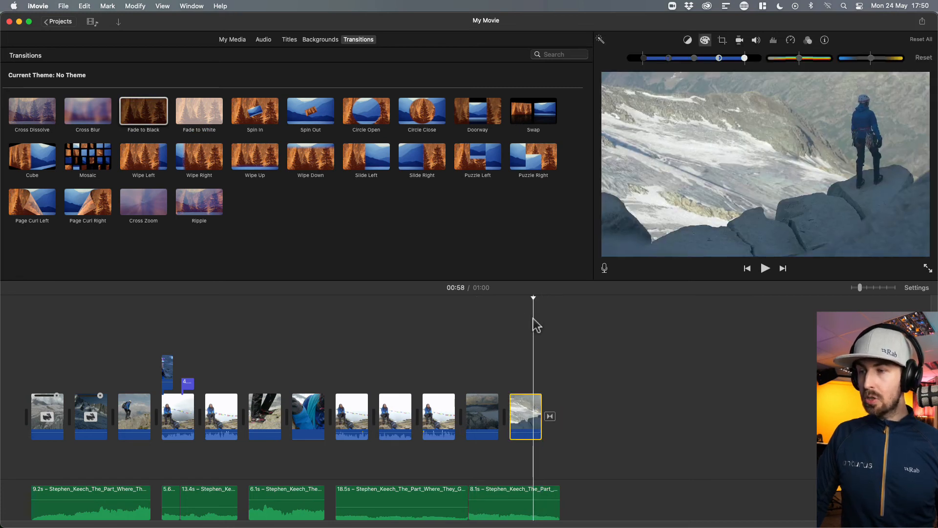
key("space")
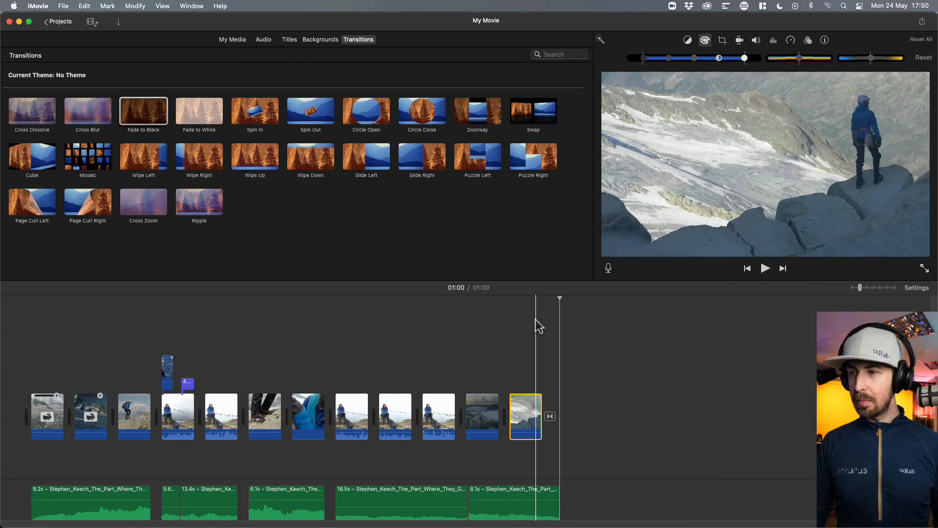
- Play back the last clip with the Science Storylab logo overlay and shorten the logo's fade-out slightly
left_click_drag(861, 288, 887, 288)
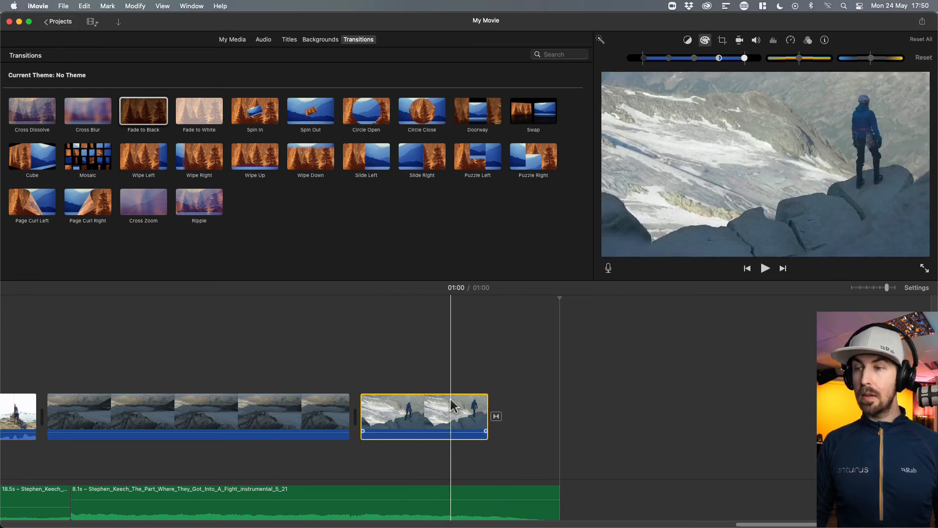
left_click(435, 373)
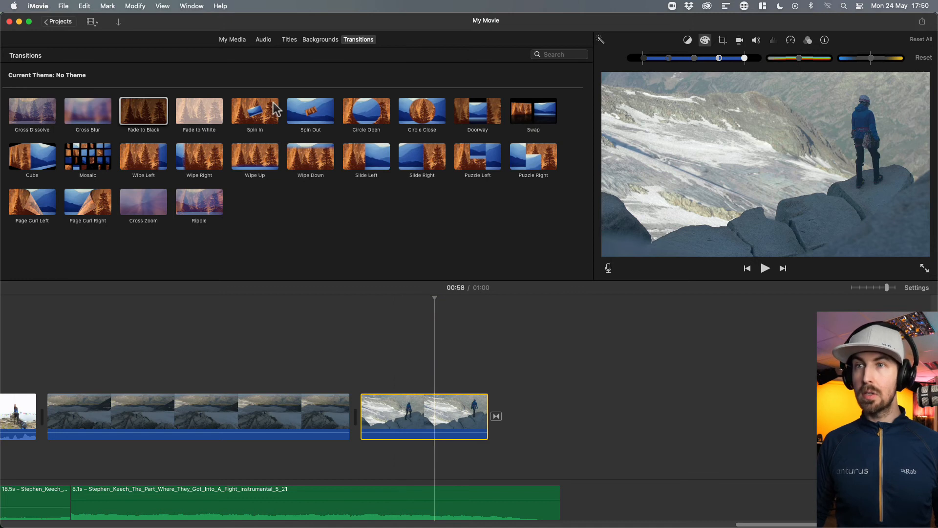
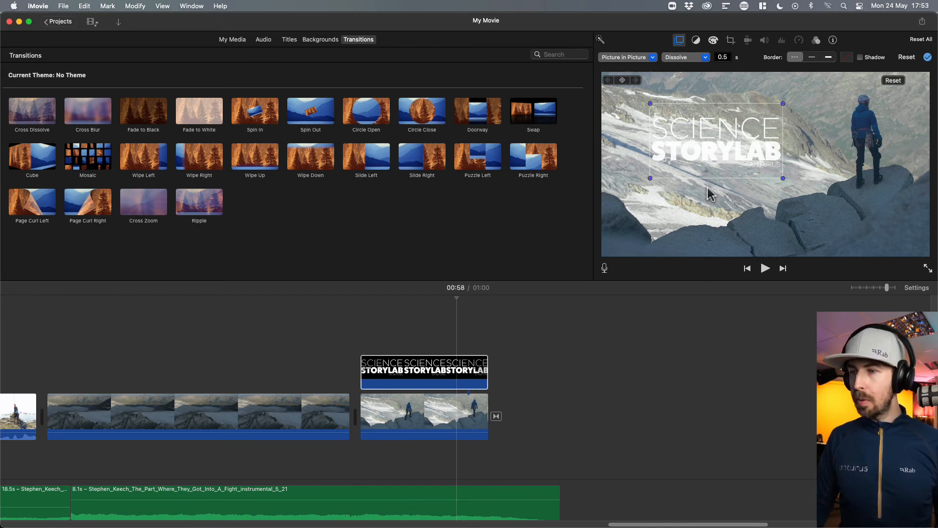
left_click(404, 339)
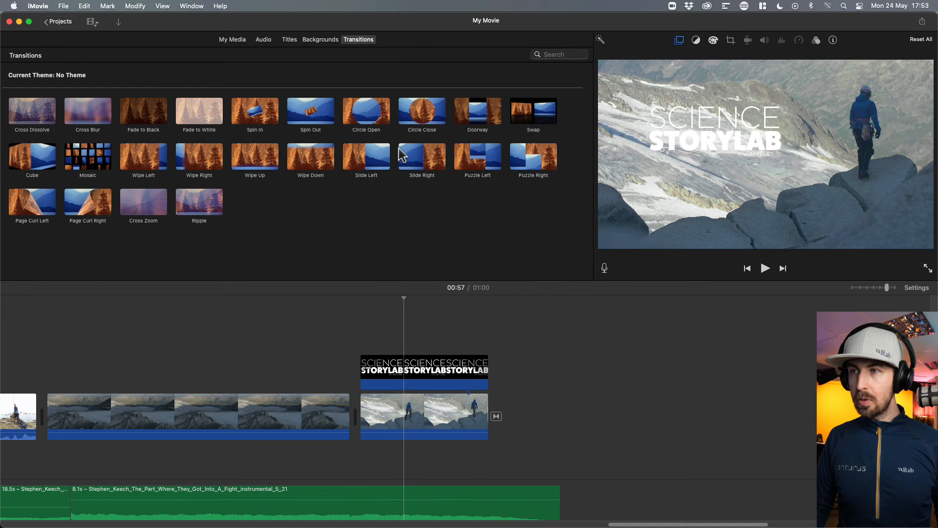
left_click(434, 337)
key("space")
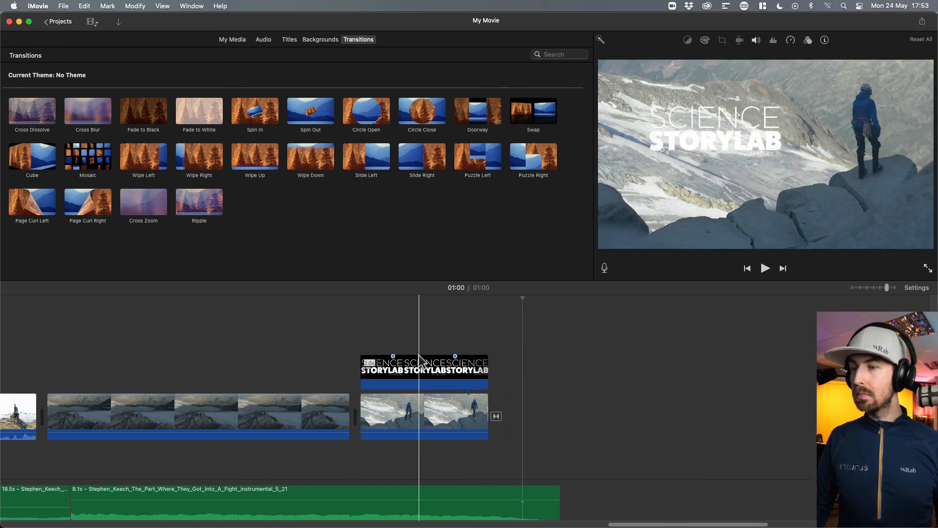
left_click_drag(455, 356, 472, 356)
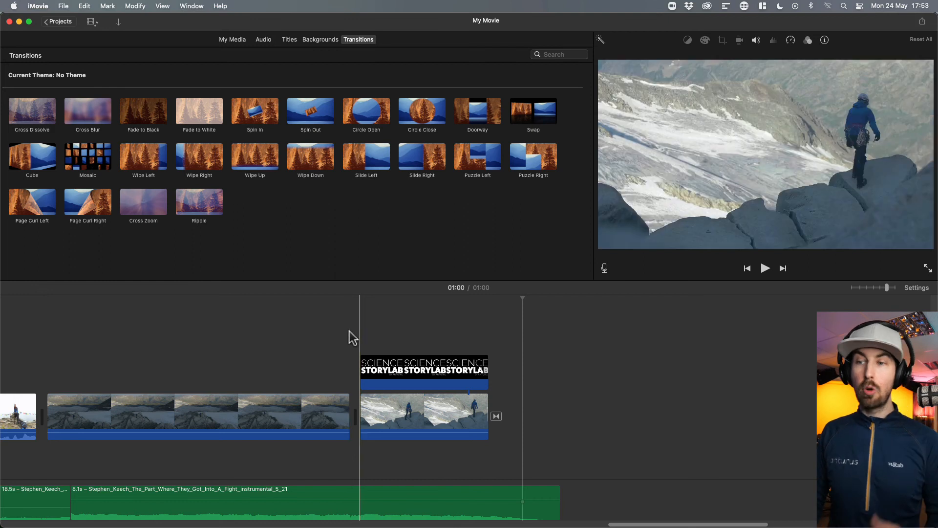
key("space")
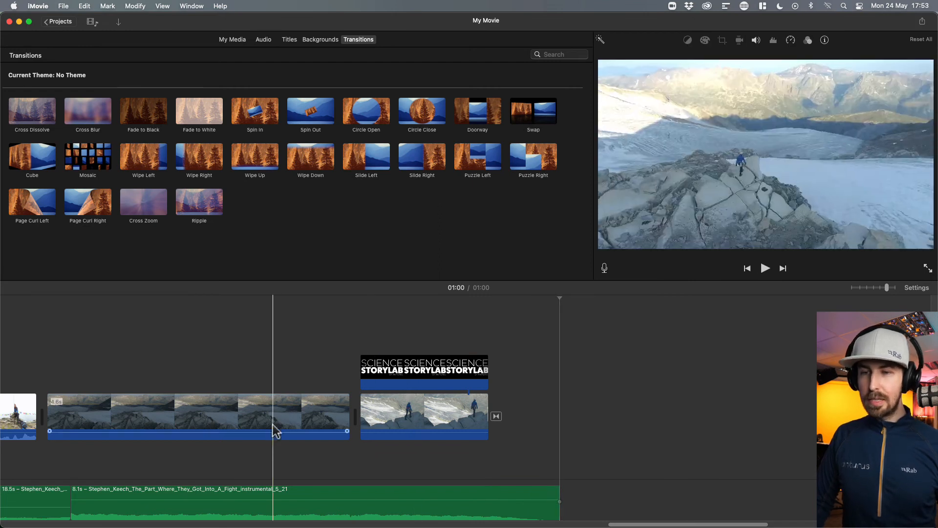
- Start exporting the movie as a file and title it with the climber's first name followed by "Climber"
left_click(866, 288)
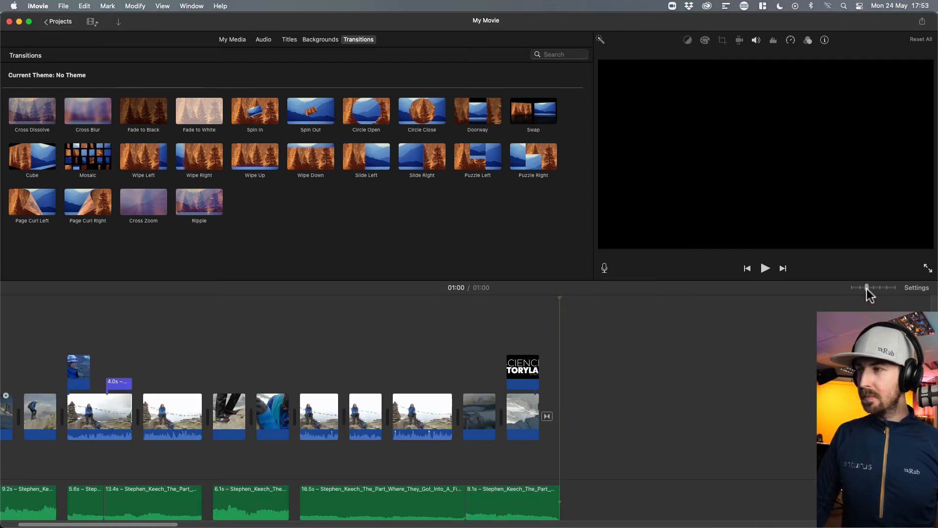
left_click_drag(866, 289, 861, 287)
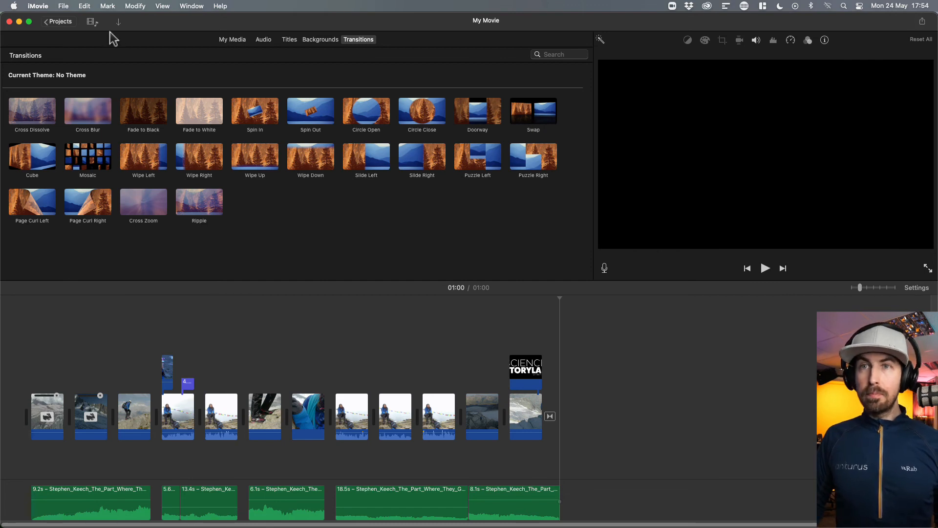
left_click(922, 22)
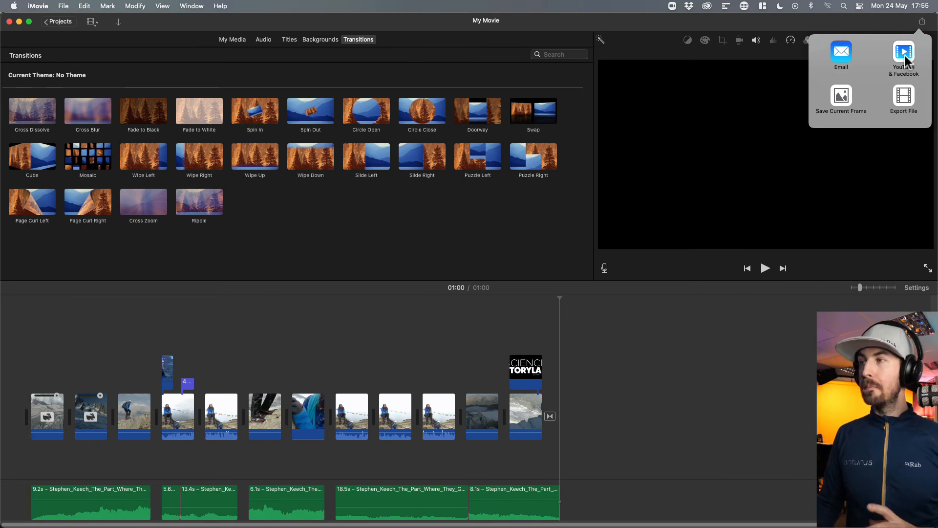
left_click(904, 100)
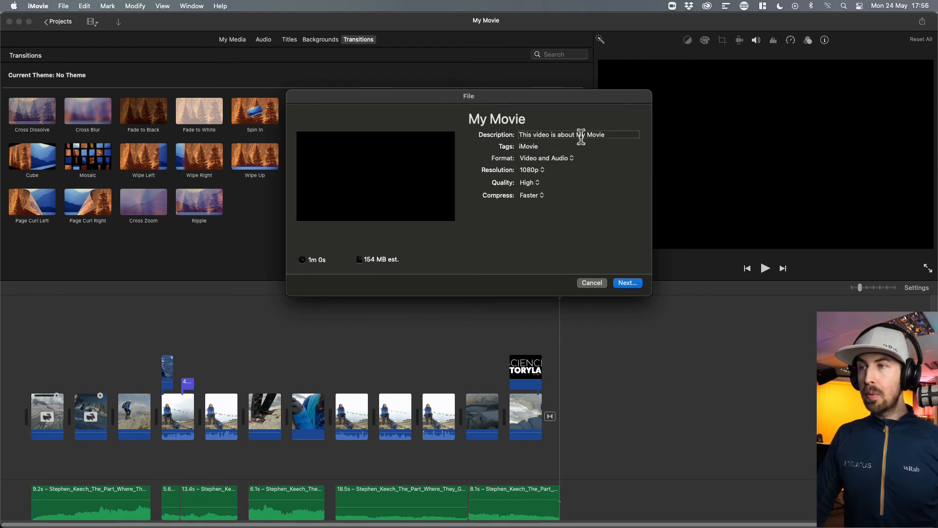
left_click(486, 116)
left_click_drag(534, 119, 463, 122)
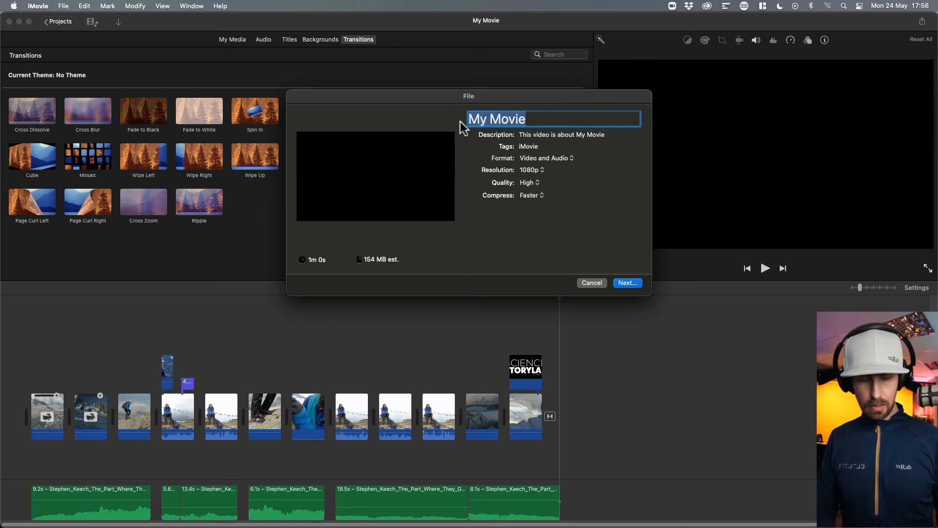
type("Tamara Climber")
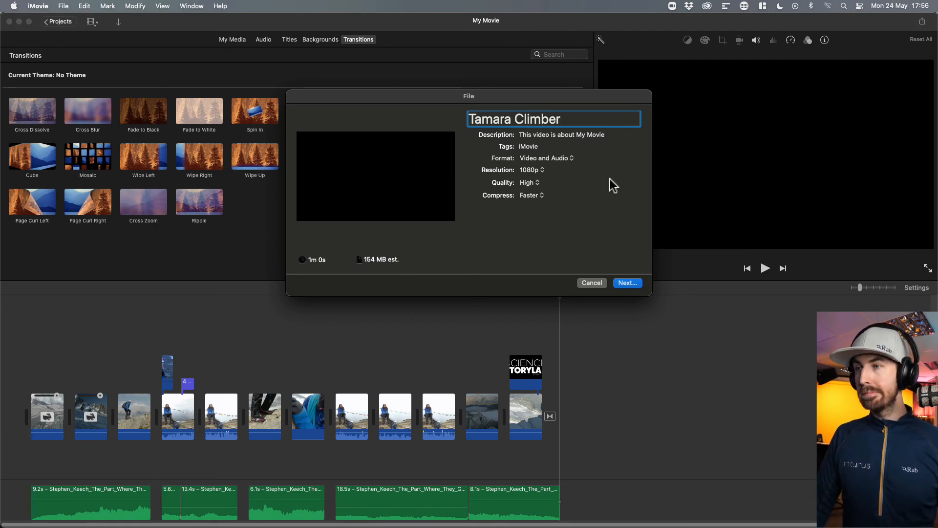
- Try the 4K resolution for the export to compare the estimated file size, and return the resolution to 1080p
left_click(542, 170)
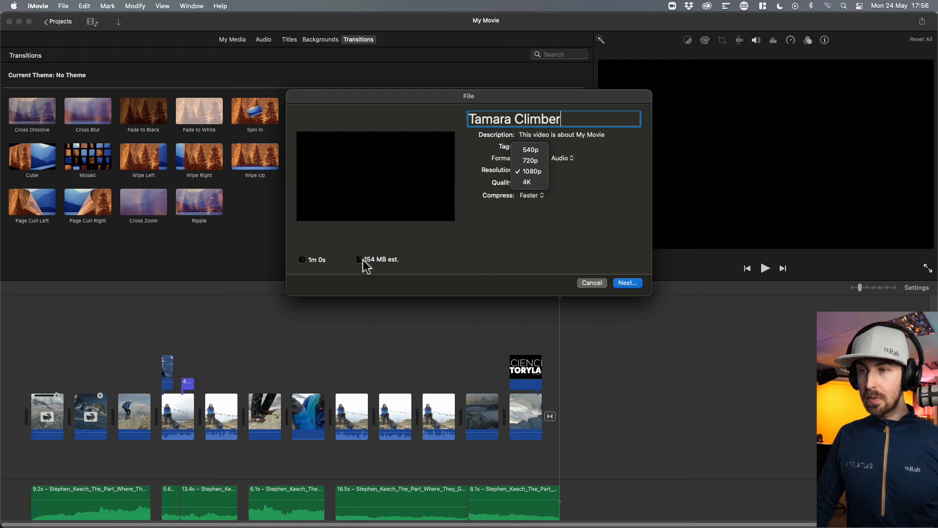
left_click(529, 181)
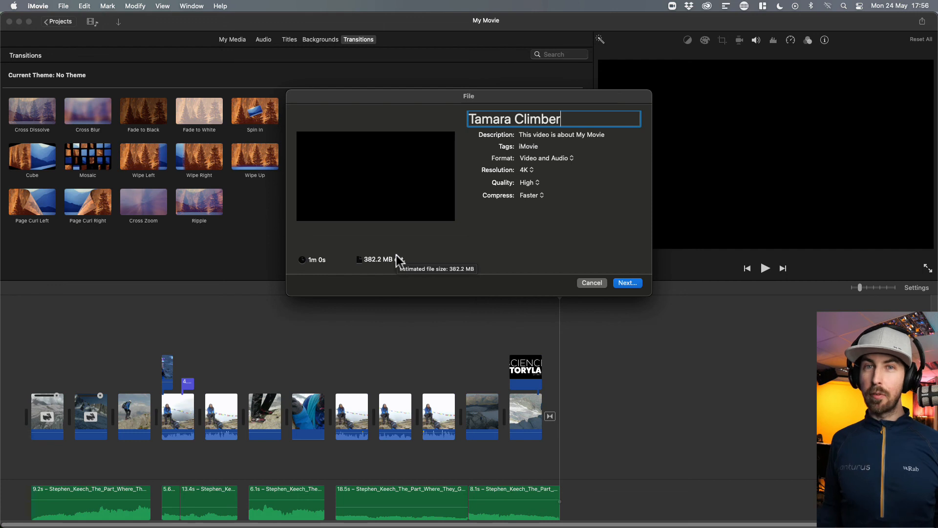
left_click(525, 170)
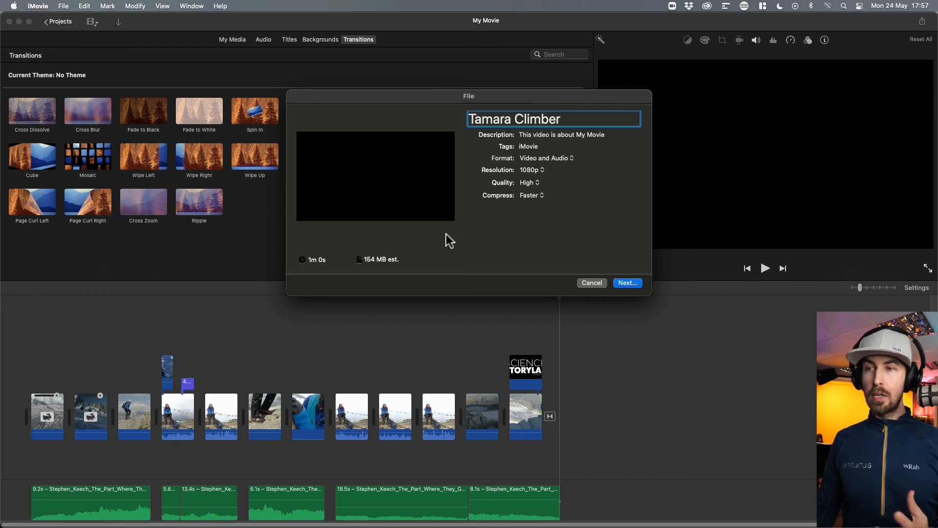
left_click(531, 173)
- Set the export quality to Medium, try Better Quality compression and return the compression to Faster
left_click(533, 183)
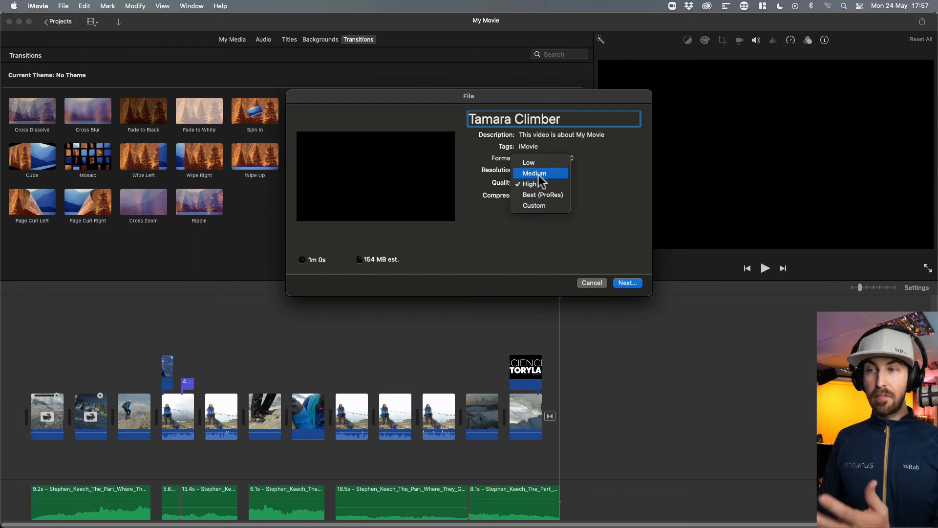
left_click(539, 176)
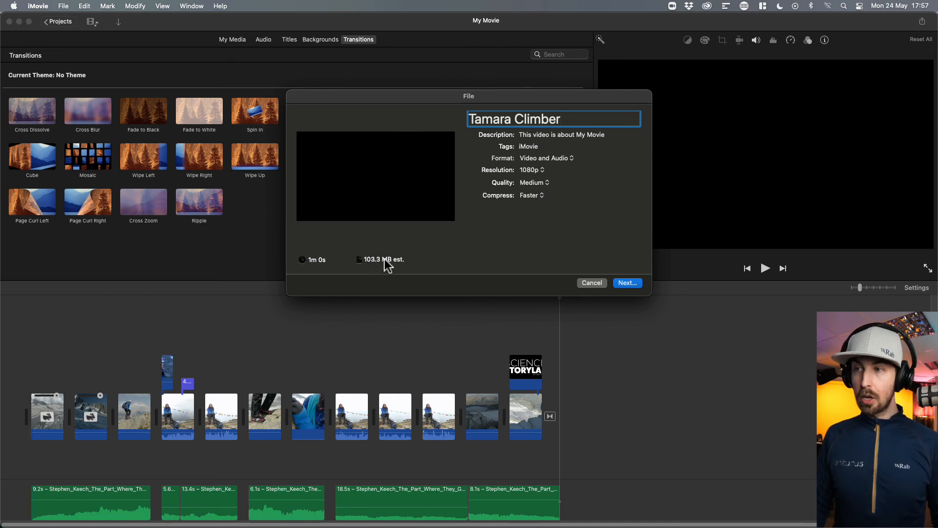
left_click(538, 203)
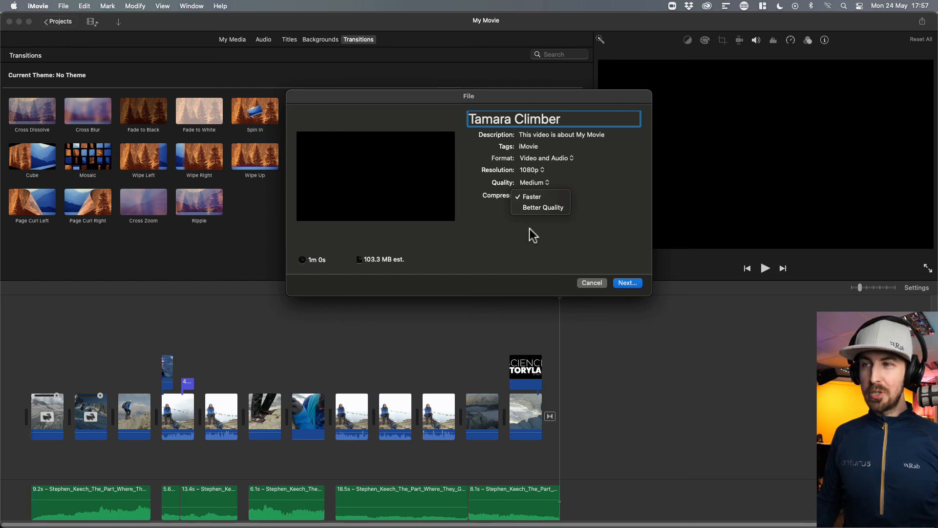
left_click(532, 209)
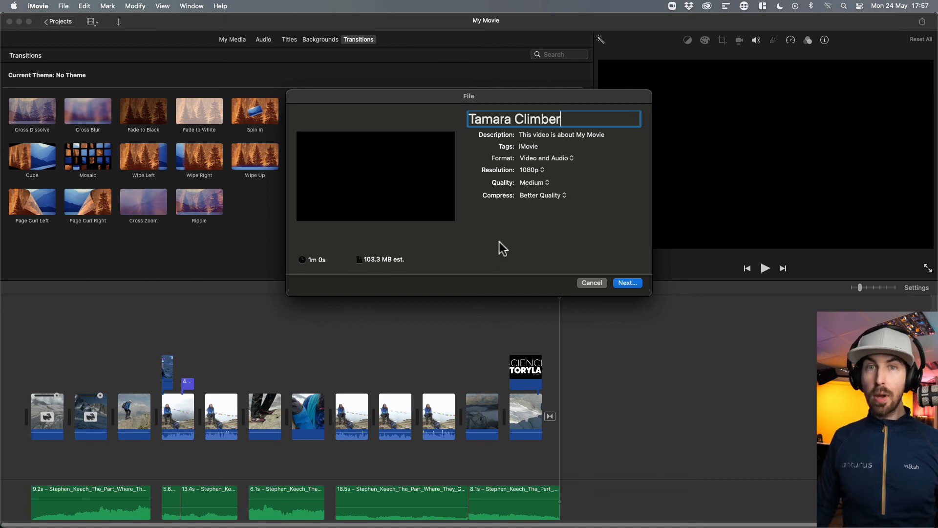
left_click(544, 196)
left_click(543, 186)
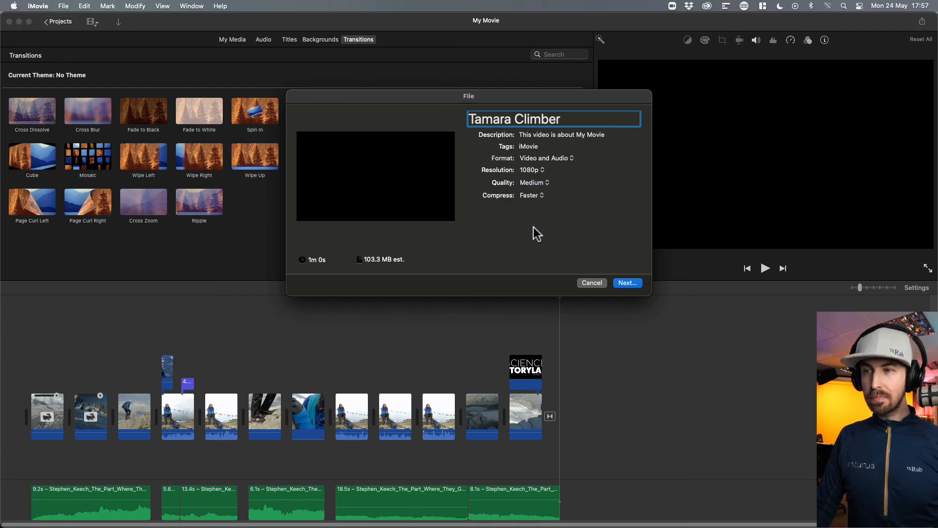
- Switch the export quality through High, Medium and Low to compare their estimated file sizes
left_click(534, 184)
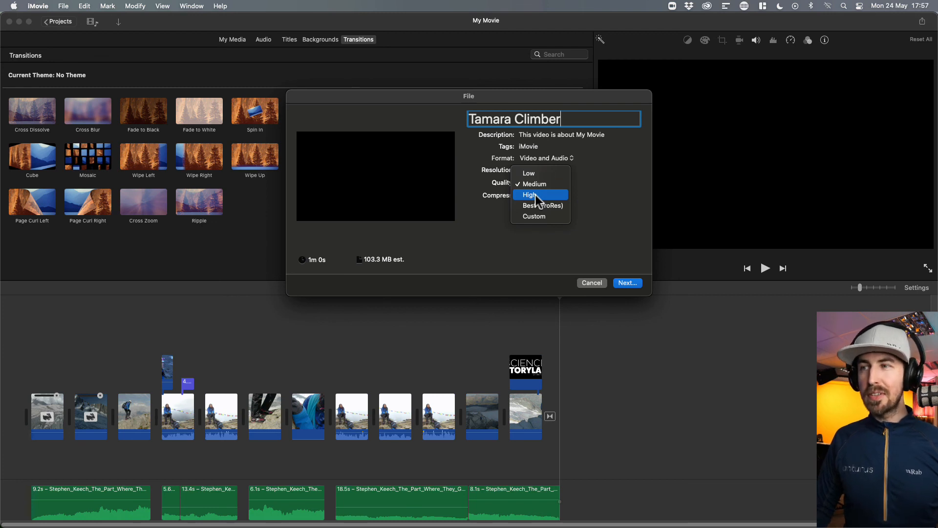
left_click(536, 195)
left_click(534, 184)
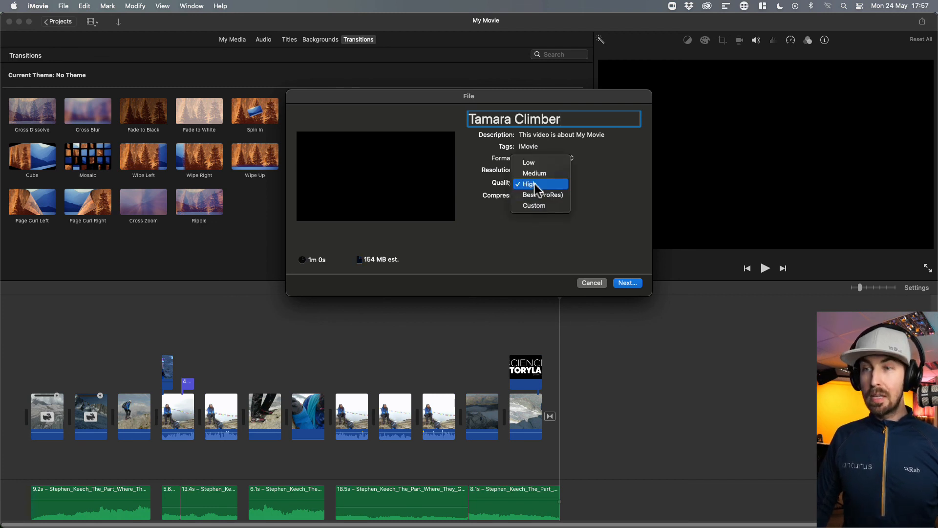
left_click(537, 174)
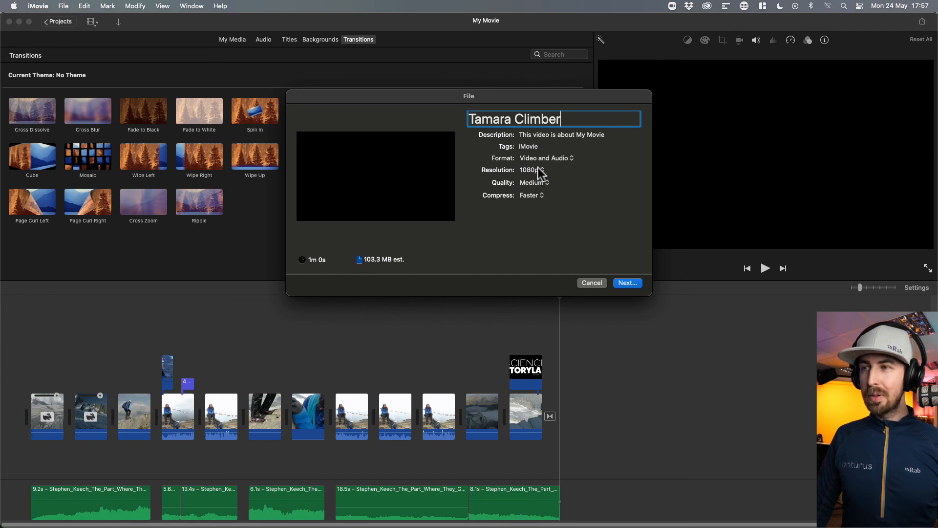
left_click(538, 171)
left_click(538, 172)
left_click(537, 182)
left_click(538, 173)
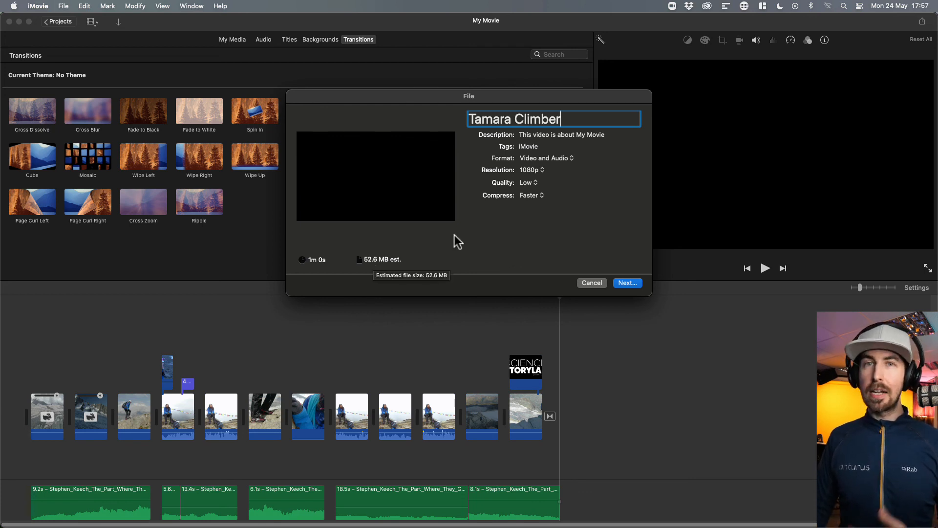
- Try the Best (ProRes) export quality to check its estimated file size, and set the quality to High
left_click(528, 182)
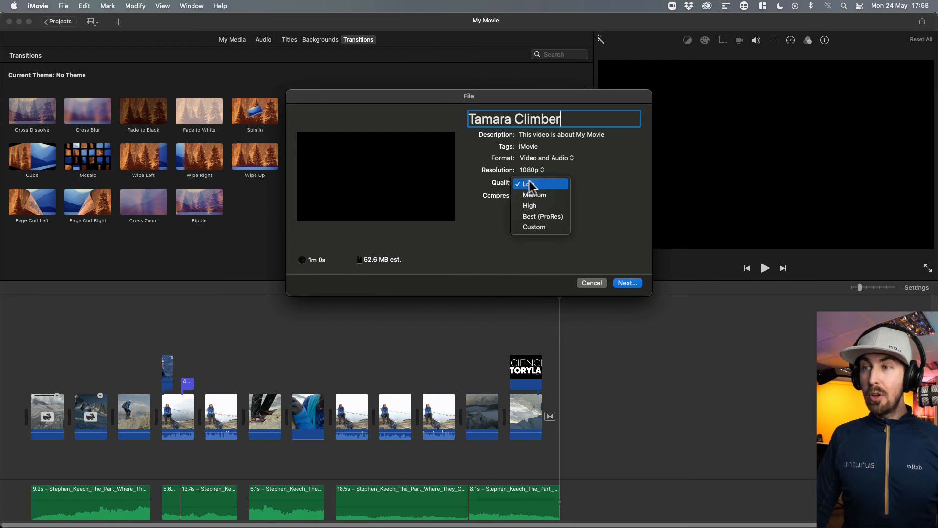
left_click(533, 215)
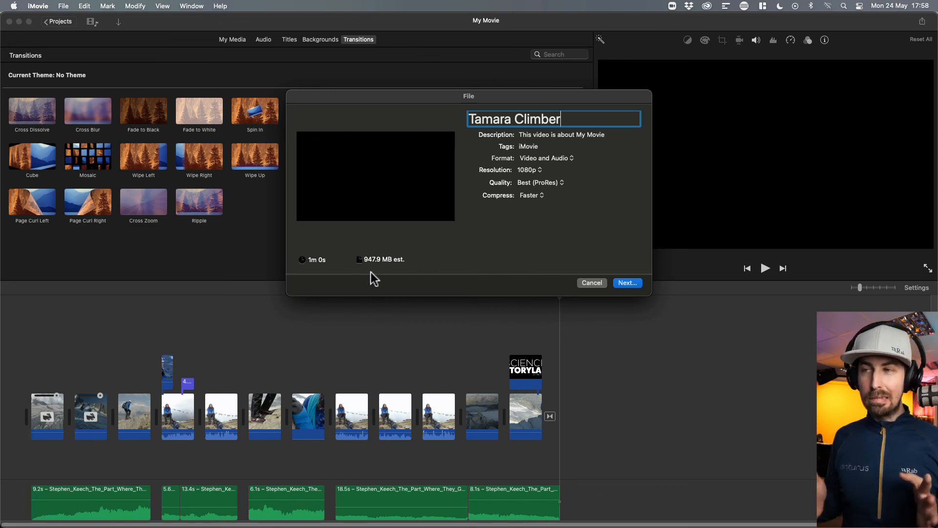
left_click(558, 184)
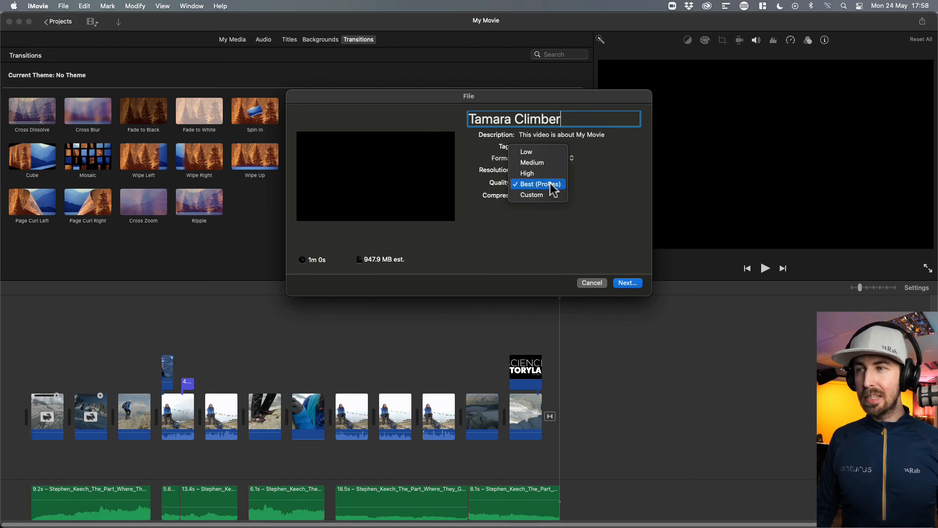
left_click(528, 174)
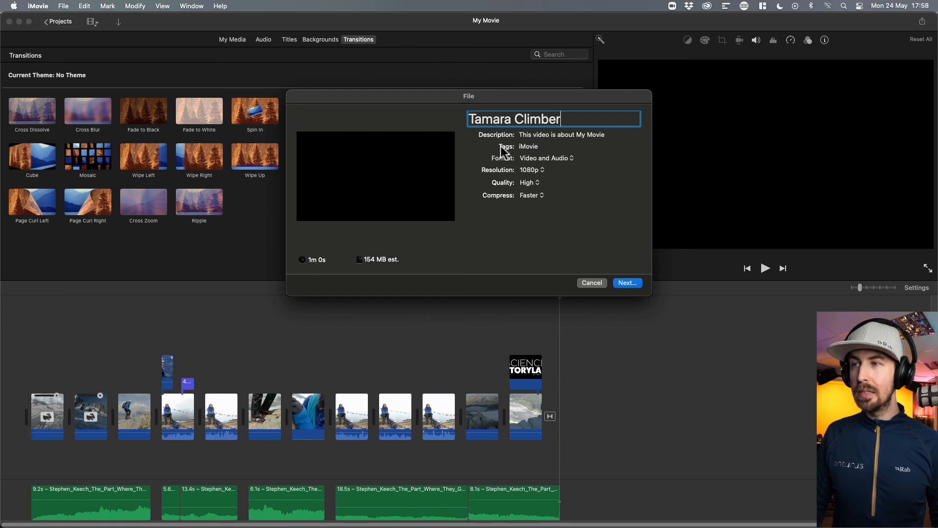
- Continue the file export and save the movie in the Desktop folder under the suggested name
left_click(626, 282)
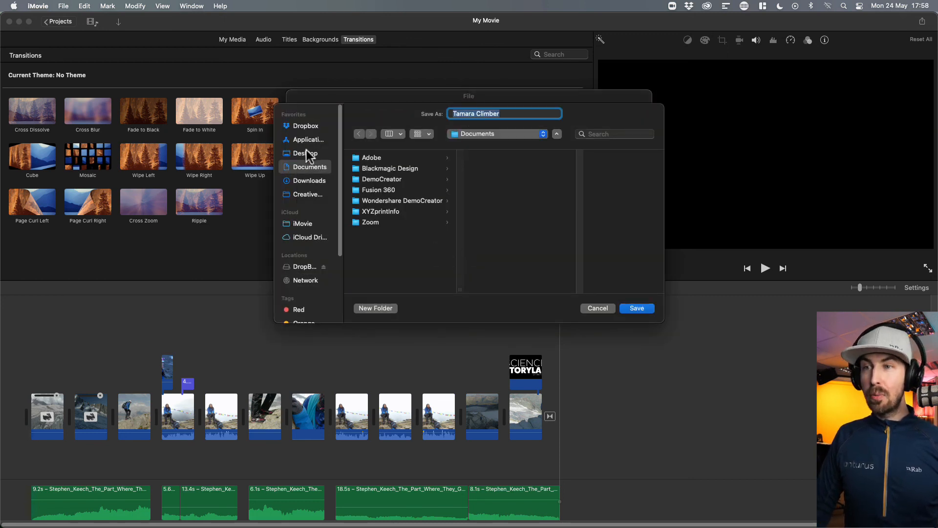
left_click(306, 154)
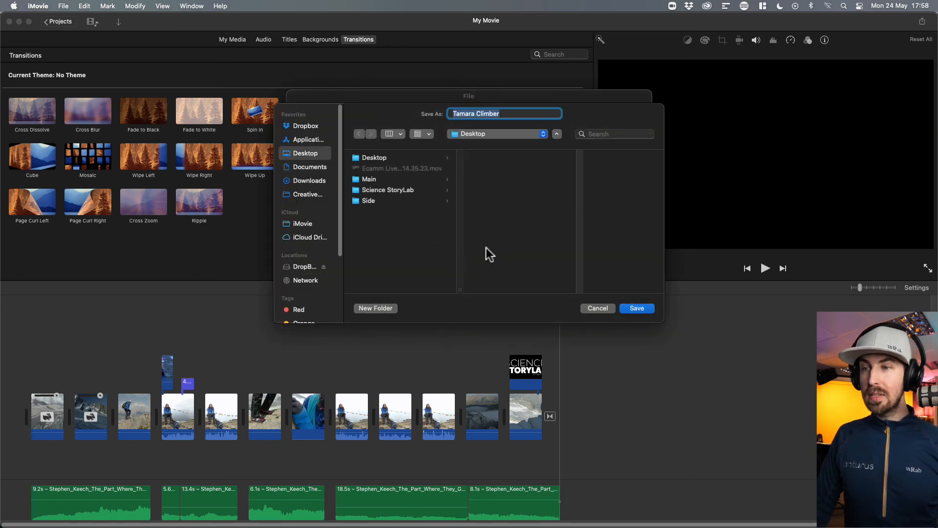
left_click(638, 307)
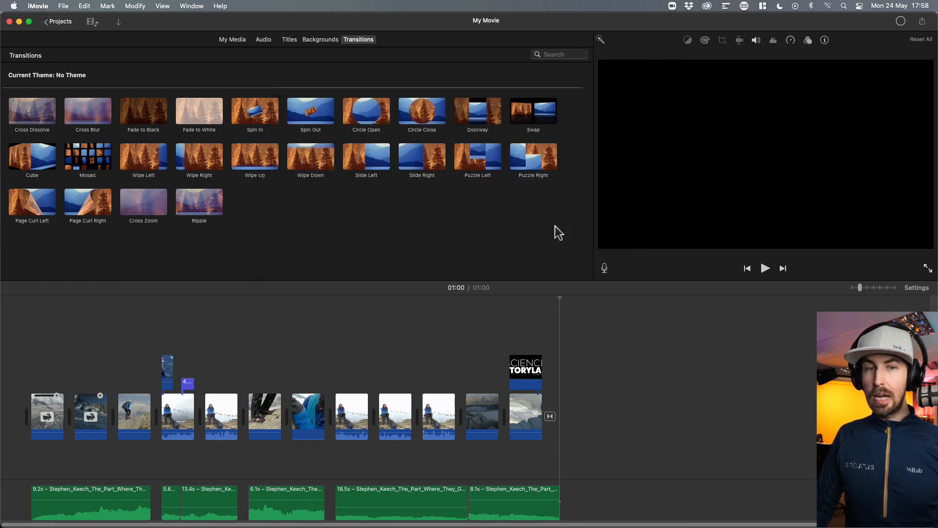